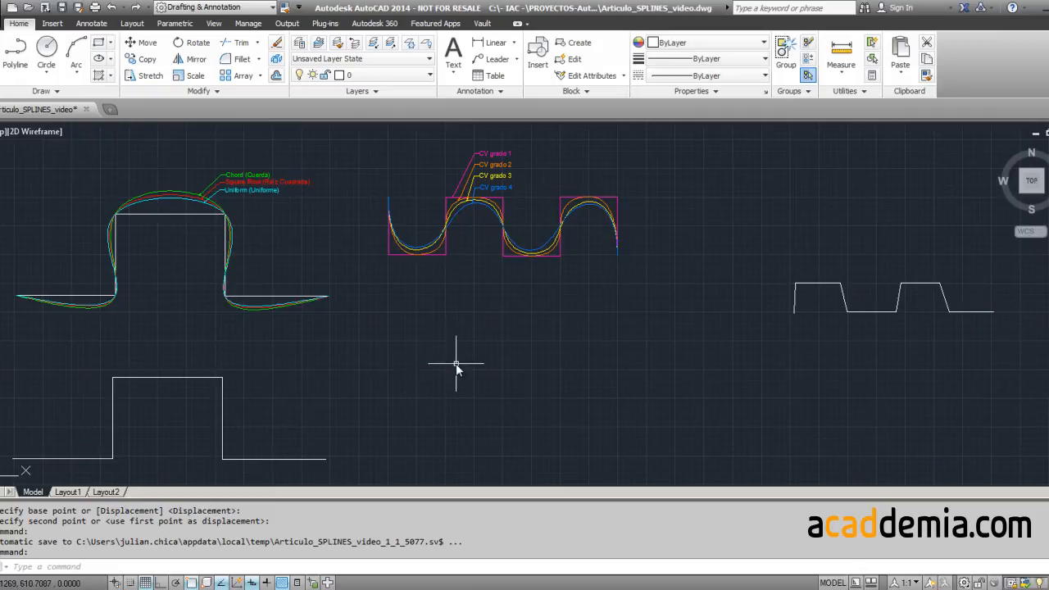
Step: Draw a wavy six-point spline with the Spline Fit method in the empty area below the CV degree samples
{"action": "middle_click_drag", "start_coordinate": [387, 366], "coordinate": [420, 364]}
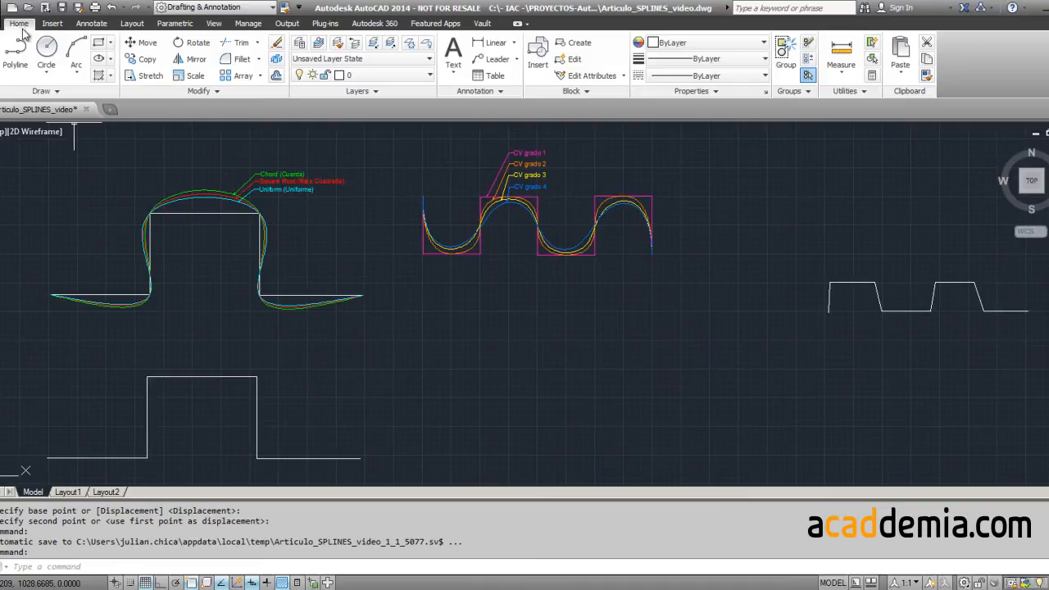
{"action": "left_click", "coordinate": [57, 91]}
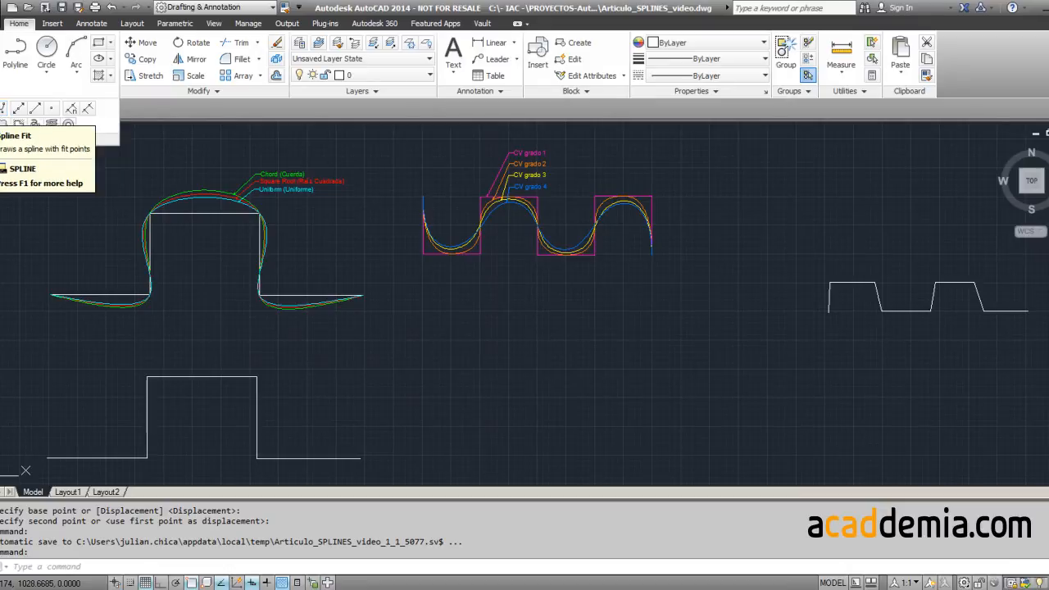
{"action": "left_click", "coordinate": [2, 109]}
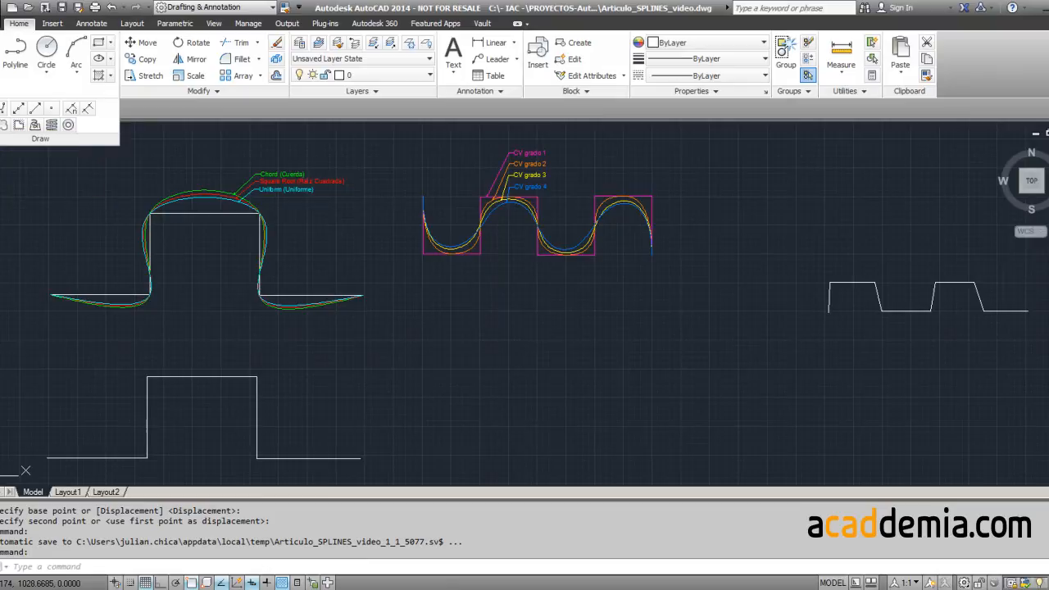
{"action": "left_click", "coordinate": [445, 414]}
{"action": "left_click", "coordinate": [506, 364]}
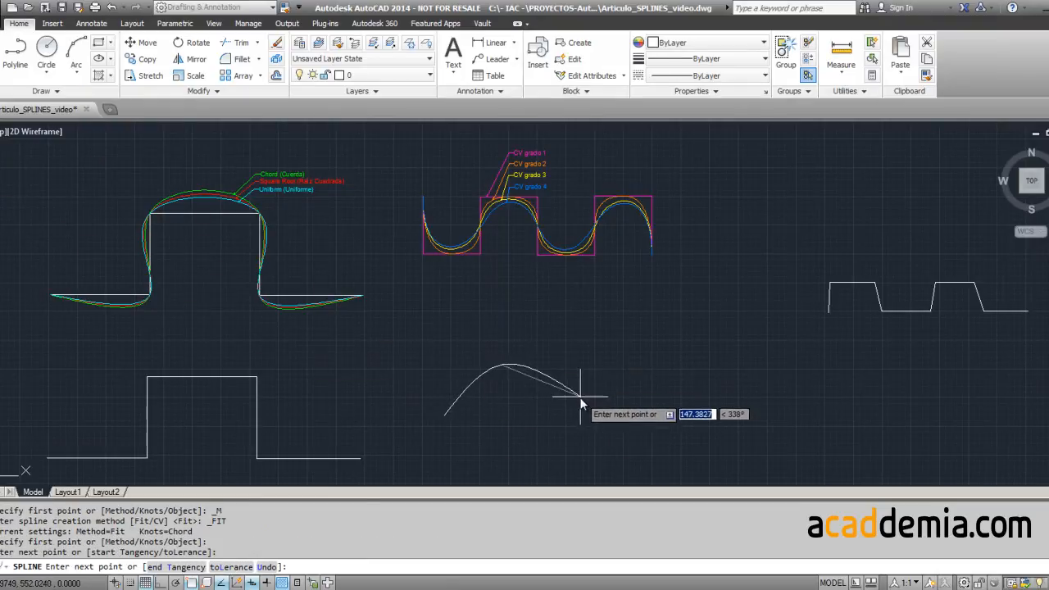
{"action": "left_click", "coordinate": [582, 400]}
{"action": "left_click", "coordinate": [660, 367]}
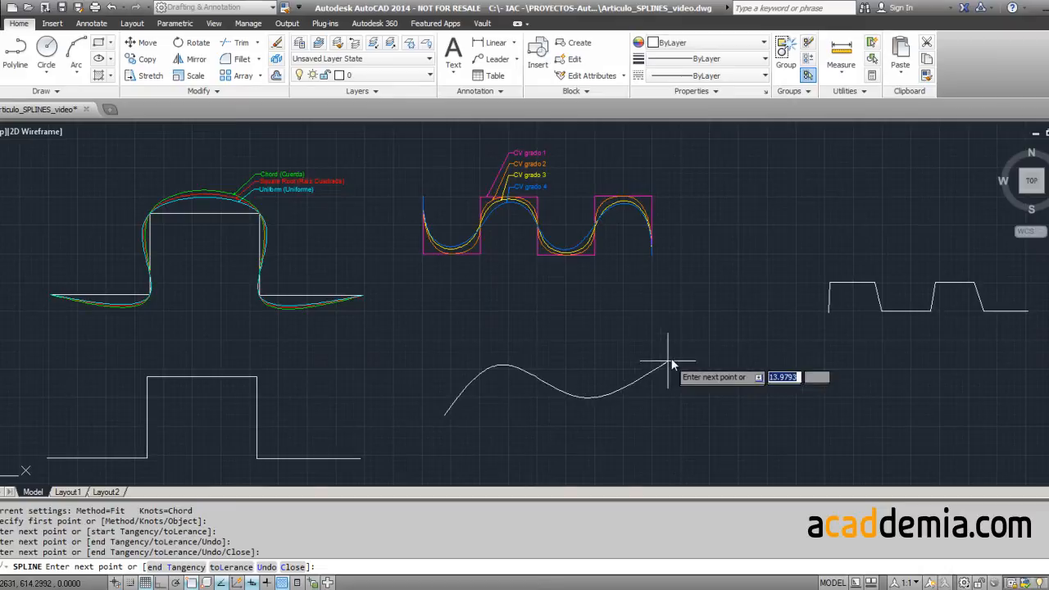
{"action": "left_click", "coordinate": [705, 334]}
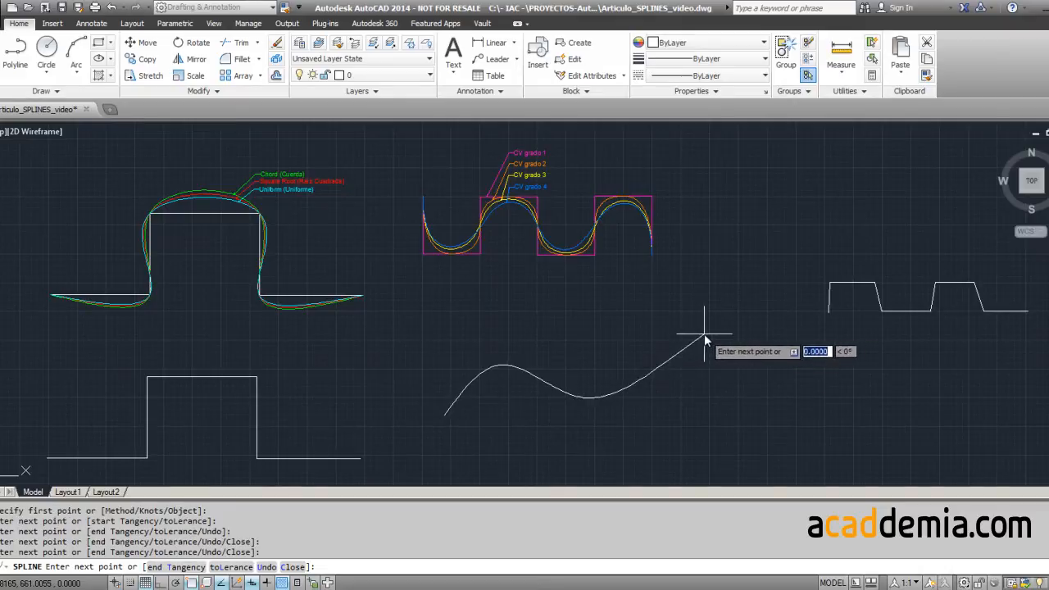
{"action": "left_click", "coordinate": [783, 390]}
{"action": "right_click", "coordinate": [835, 399]}
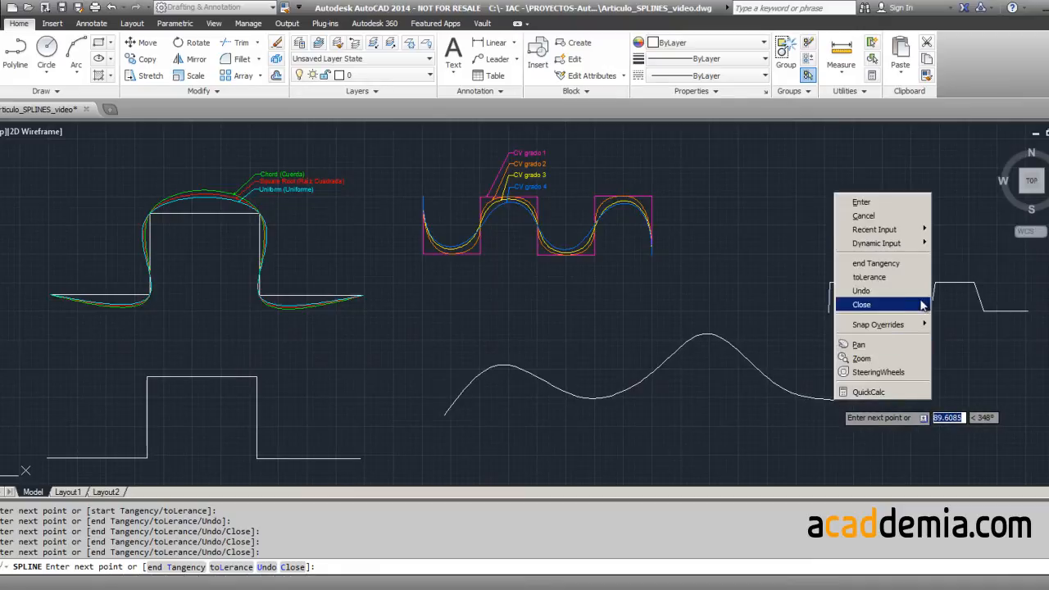
{"action": "left_click", "coordinate": [917, 206]}
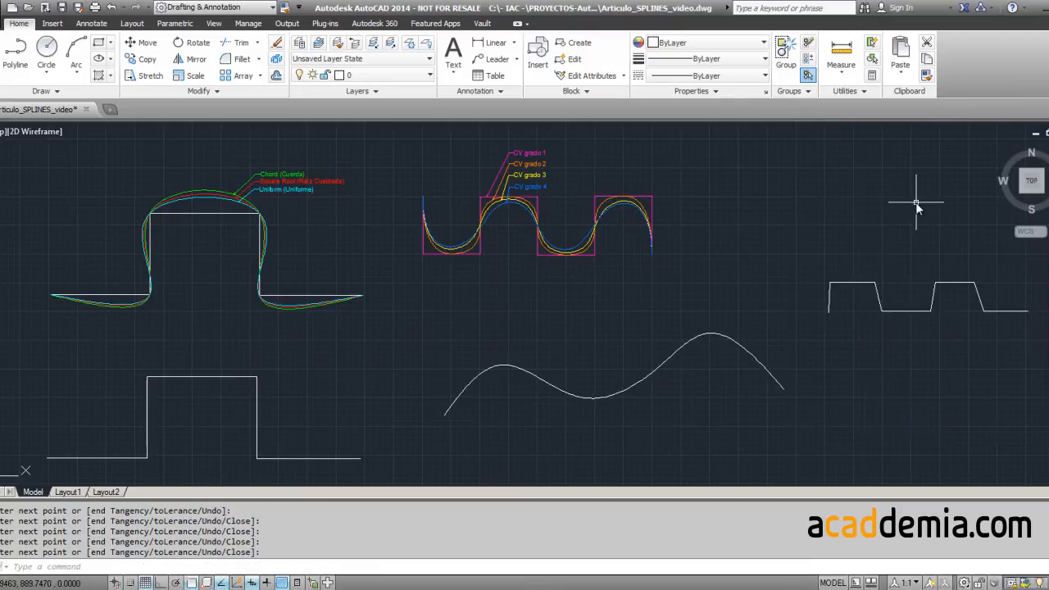
Step: Select the new spline to examine where its fit points lie on the curve
{"action": "left_click", "coordinate": [636, 383]}
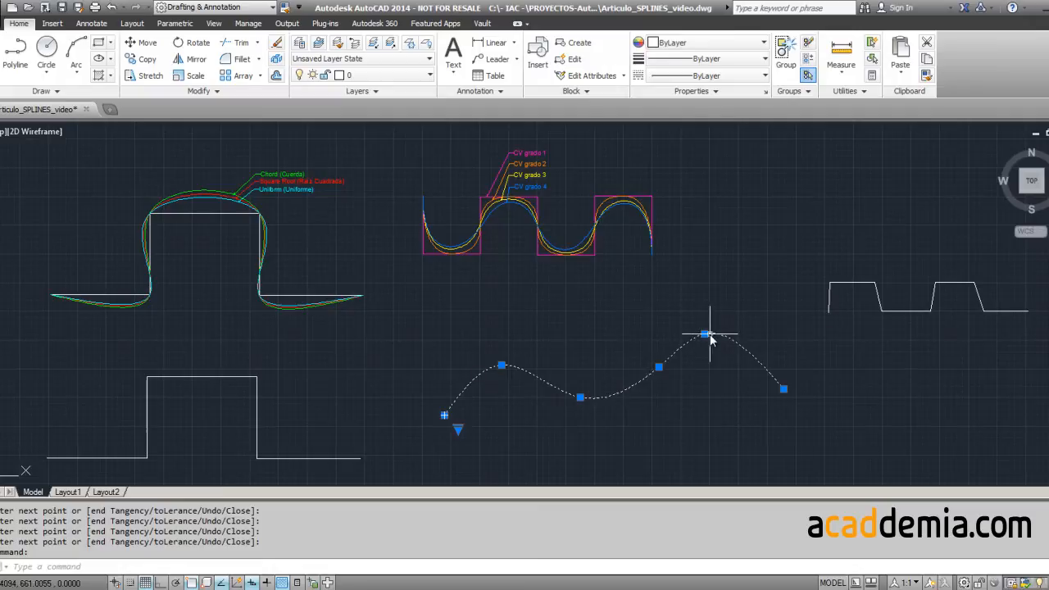
{"action": "middle_click_drag", "start_coordinate": [693, 428], "coordinate": [644, 321]}
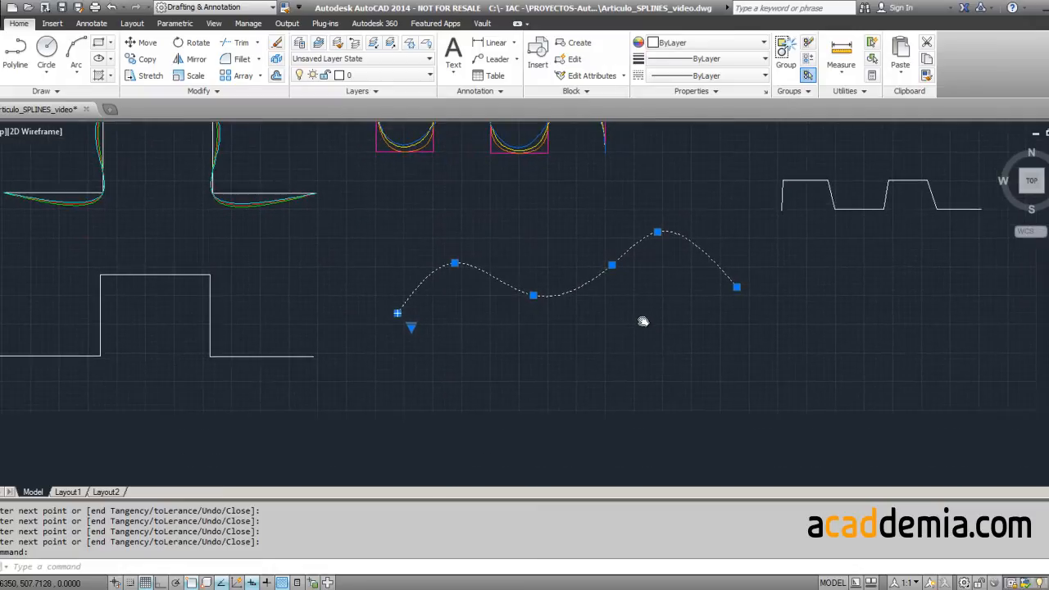
{"action": "middle_click_drag", "start_coordinate": [497, 426], "coordinate": [484, 403]}
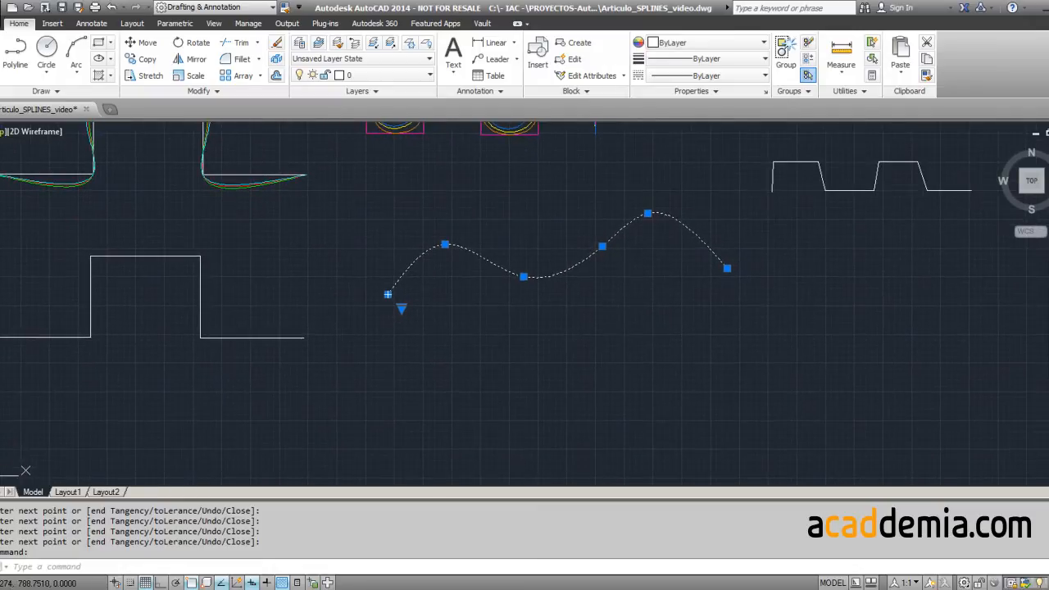
Step: Draw a degree 3 spline with seven control vertices using the Spline CV method, below the fit-point spline
{"action": "left_click", "coordinate": [37, 91]}
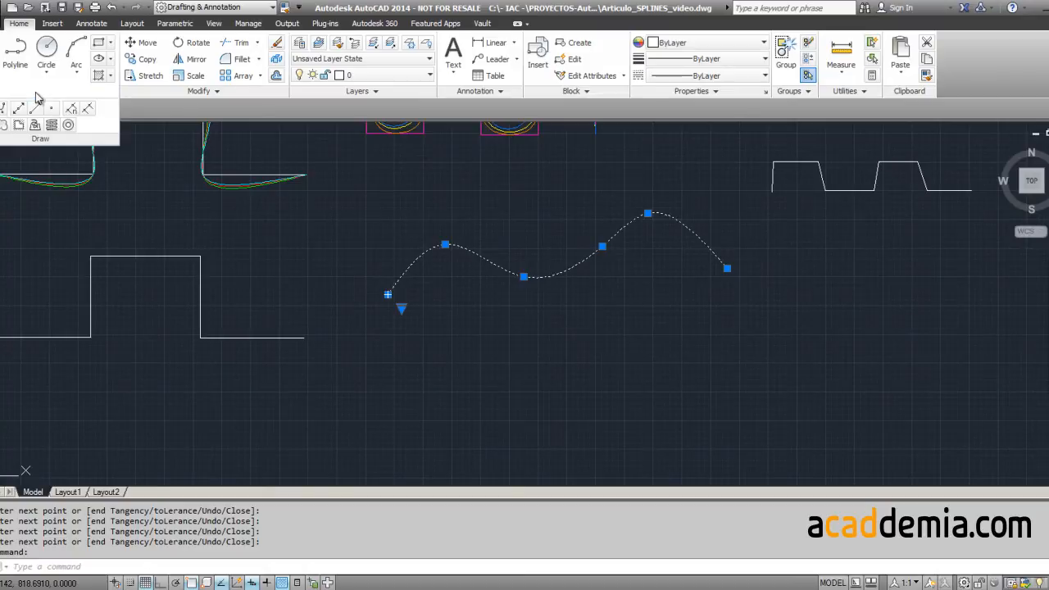
{"action": "left_click", "coordinate": [4, 109]}
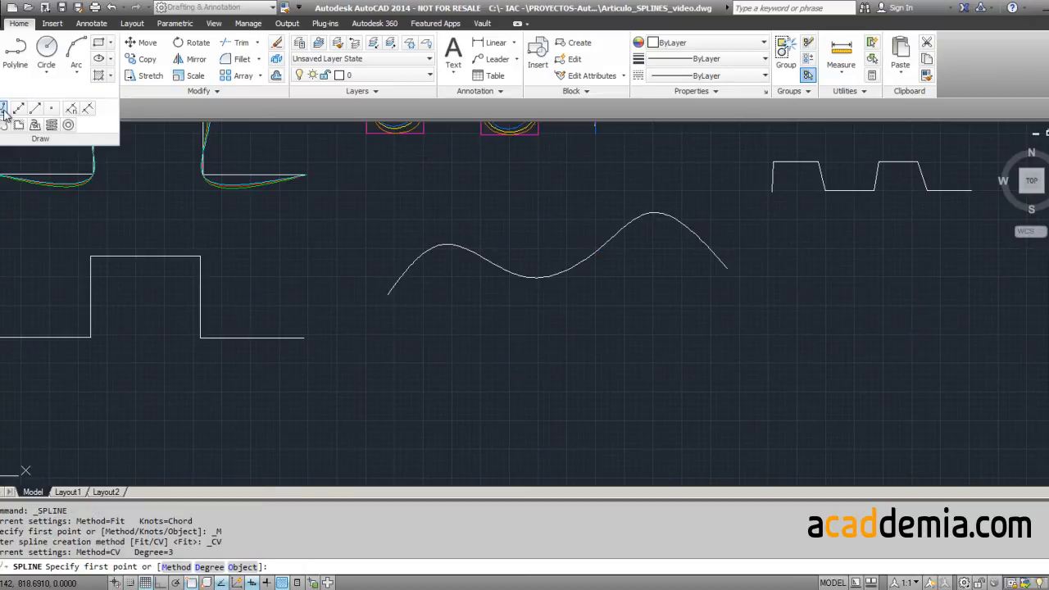
{"action": "left_click", "coordinate": [3, 110]}
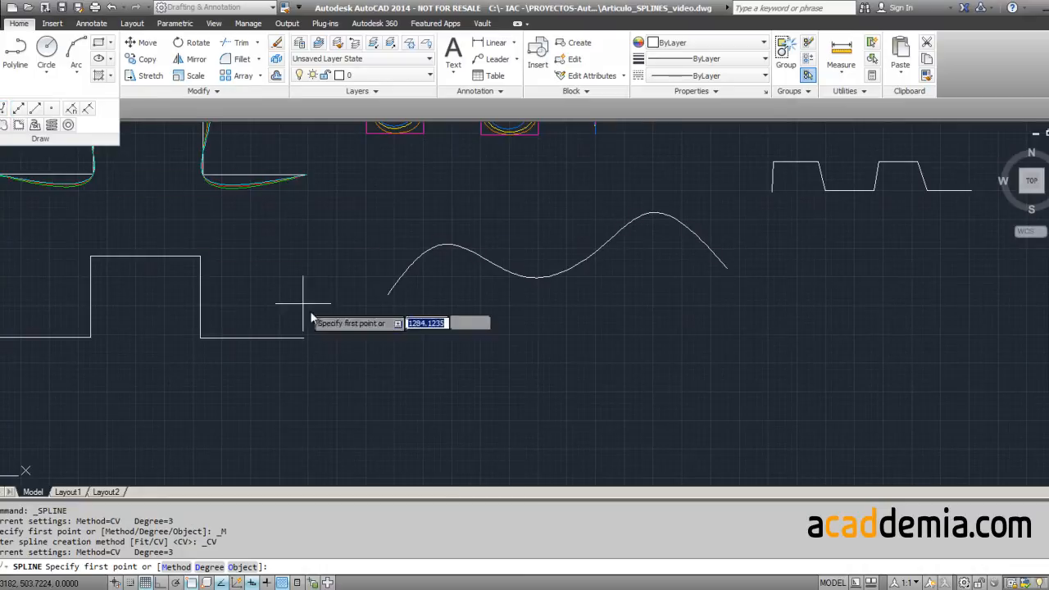
{"action": "left_click", "coordinate": [386, 397]}
{"action": "left_click", "coordinate": [439, 324]}
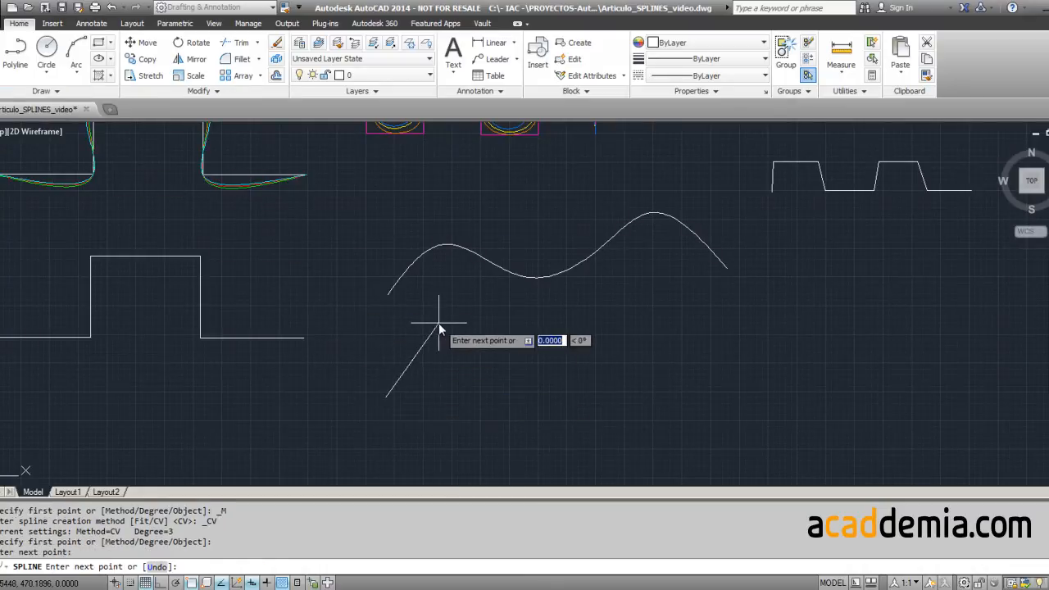
{"action": "left_click", "coordinate": [533, 363]}
{"action": "left_click", "coordinate": [555, 423]}
{"action": "left_click", "coordinate": [665, 428]}
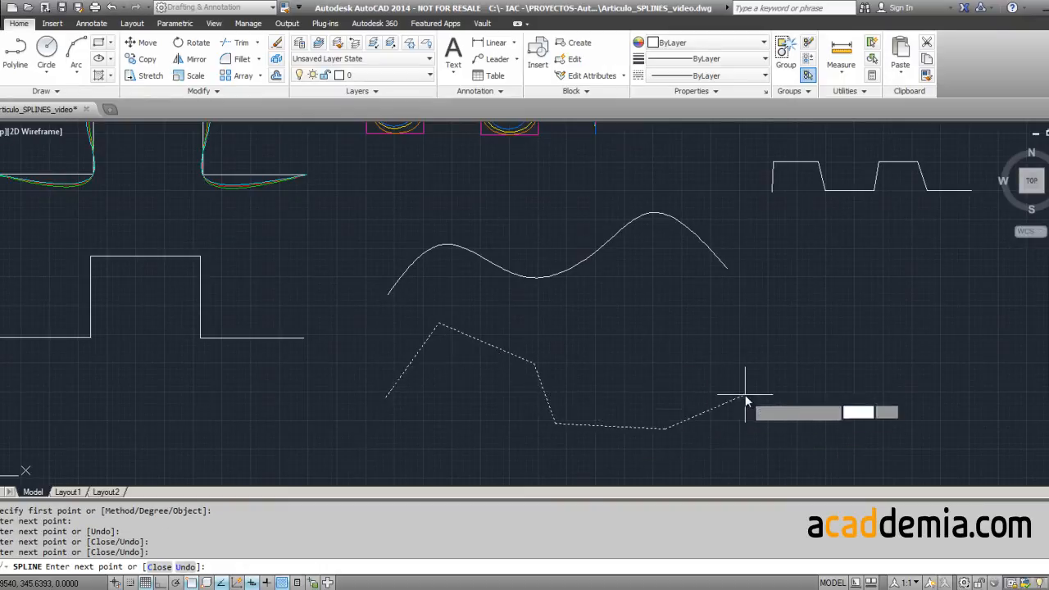
{"action": "left_click", "coordinate": [746, 396]}
{"action": "left_click", "coordinate": [793, 305]}
{"action": "right_click", "coordinate": [836, 312]}
{"action": "left_click", "coordinate": [852, 316]}
Step: Reshape the CV spline by stretching its second, third, fourth and fifth control vertices outward to new positions
{"action": "left_click", "coordinate": [554, 410]}
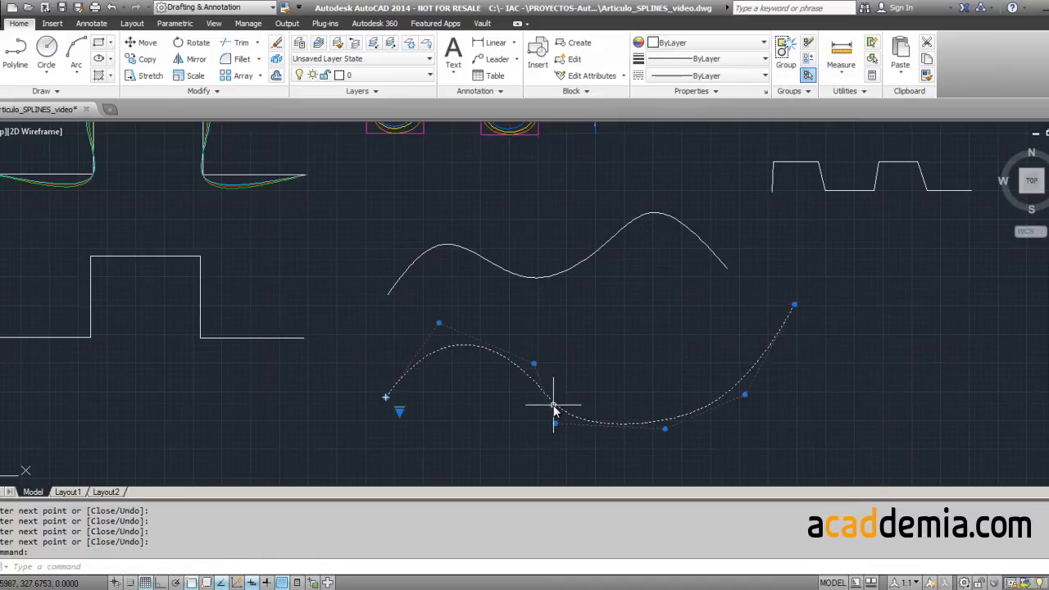
{"action": "left_click", "coordinate": [440, 324]}
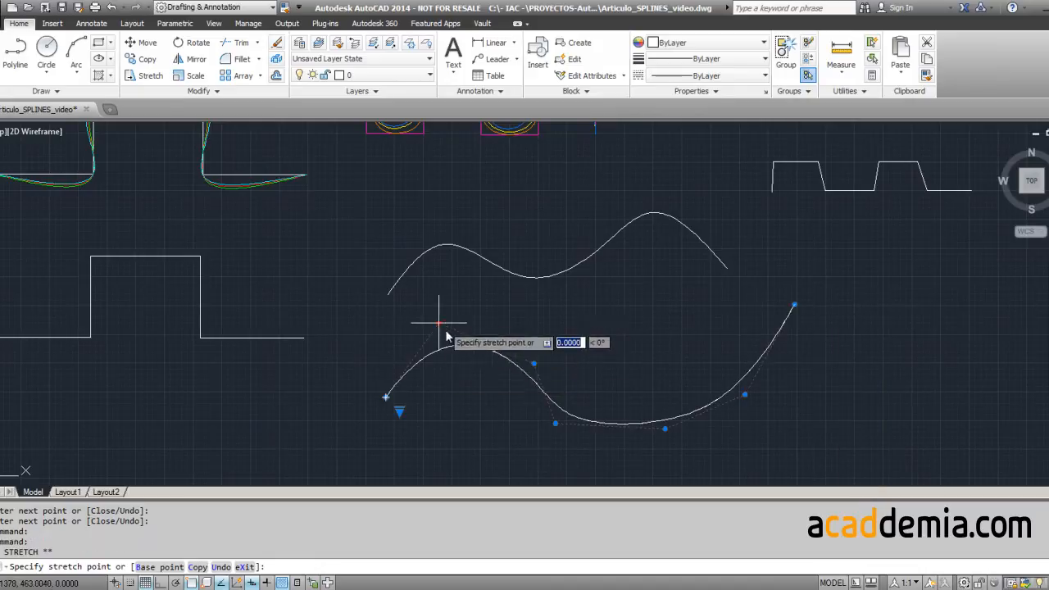
{"action": "left_click", "coordinate": [454, 317]}
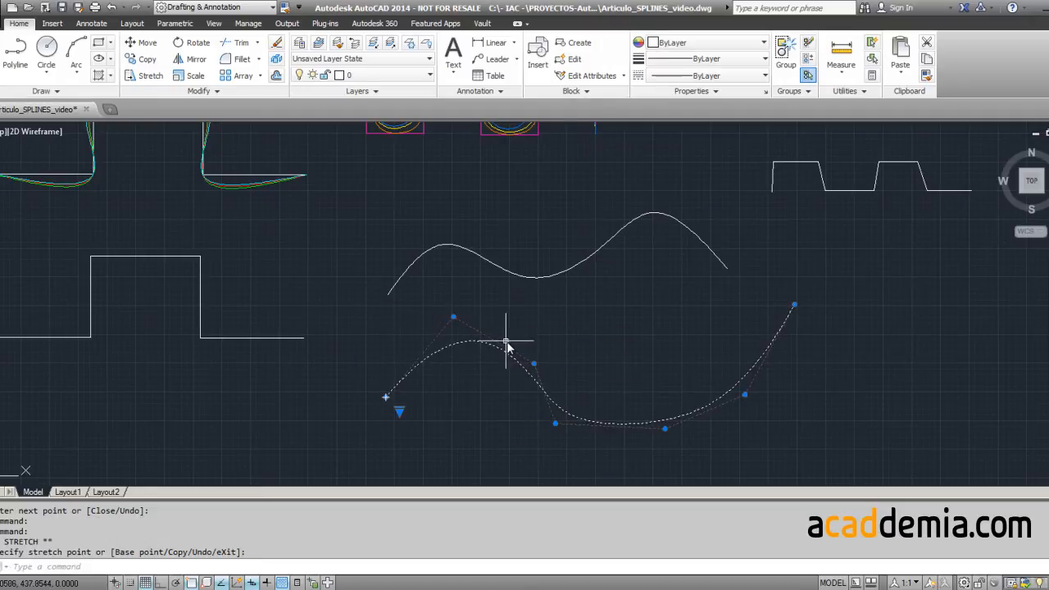
{"action": "left_click", "coordinate": [533, 363]}
{"action": "left_click", "coordinate": [557, 341]}
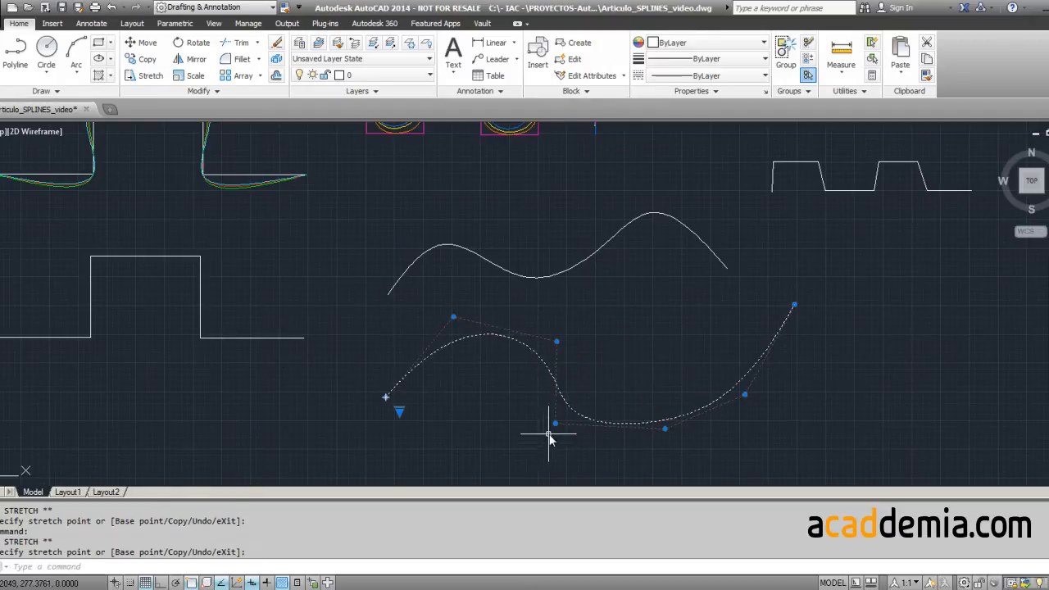
{"action": "left_click", "coordinate": [557, 425]}
{"action": "left_click", "coordinate": [536, 448]}
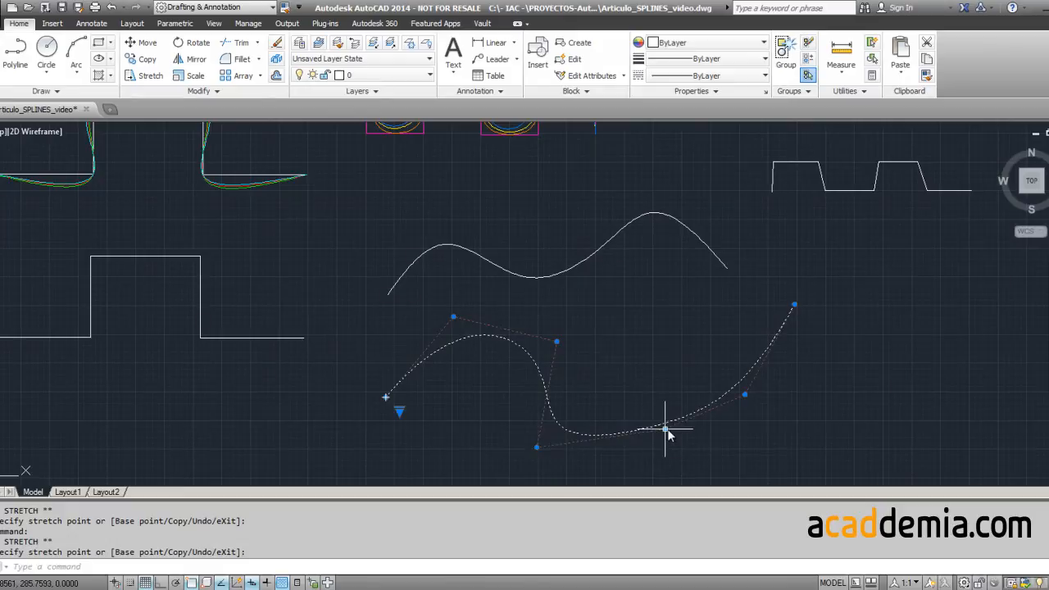
{"action": "left_click", "coordinate": [666, 428]}
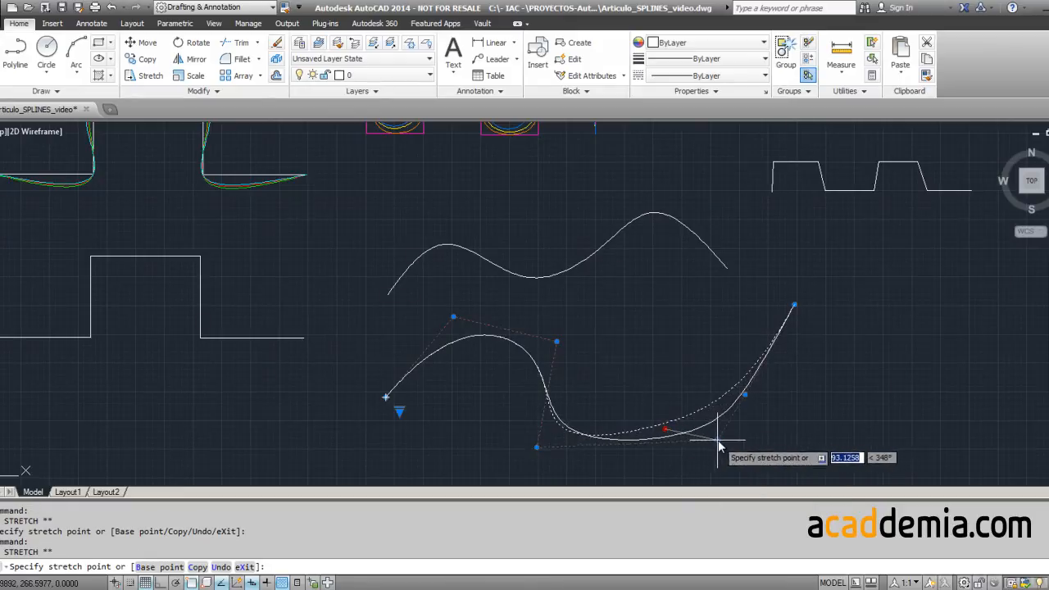
{"action": "left_click", "coordinate": [725, 442]}
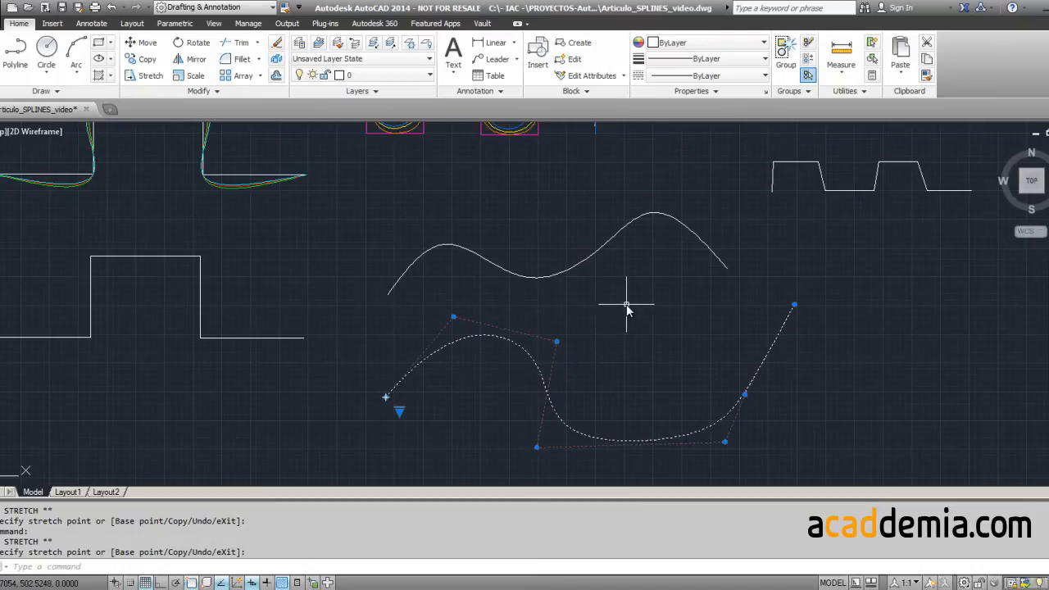
Step: Compare the grips of both splines, then switch the lower spline from control vertices to Fit points
{"action": "left_click", "coordinate": [563, 275]}
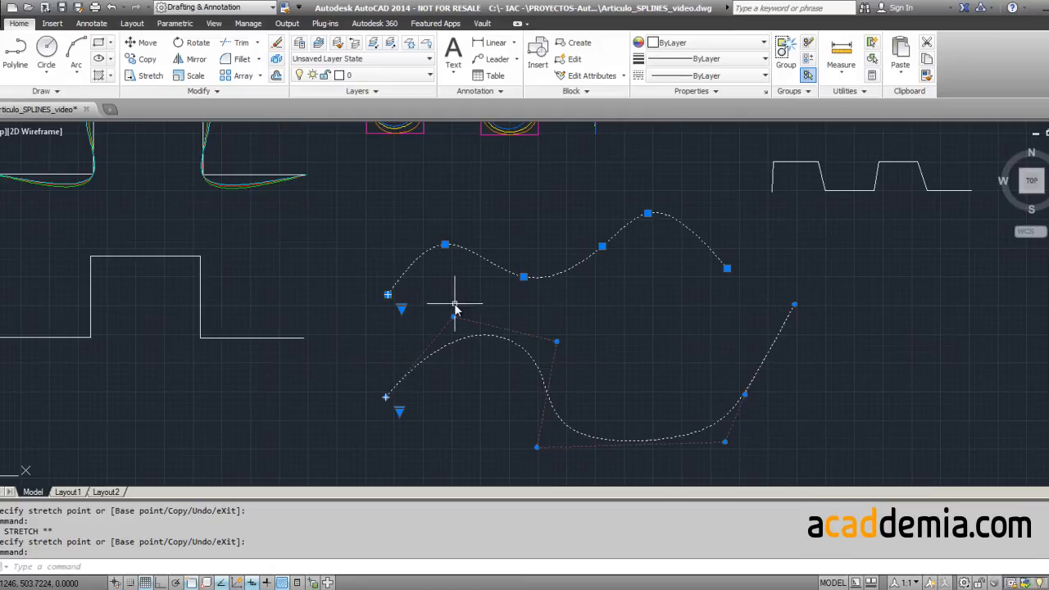
{"action": "key", "text": "Escape"}
{"action": "left_click", "coordinate": [399, 384]}
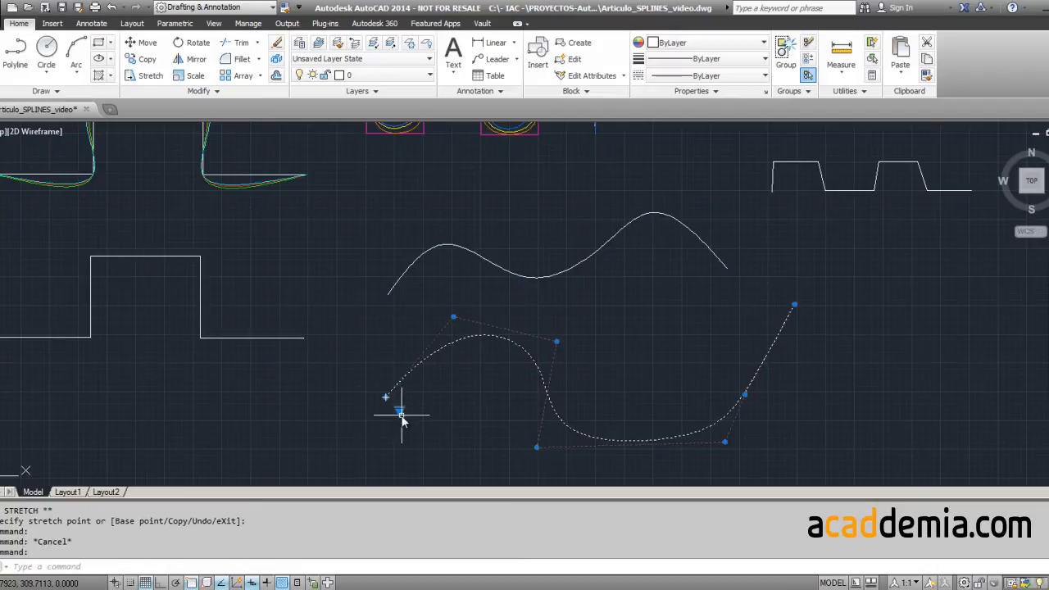
{"action": "mouse_move", "coordinate": [399, 410]}
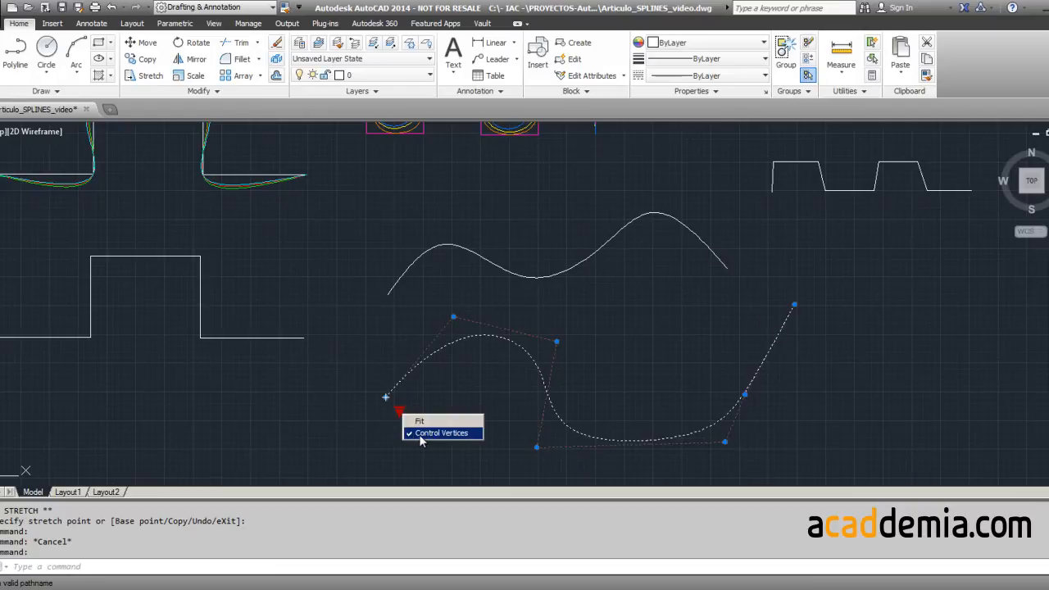
{"action": "left_click", "coordinate": [420, 421]}
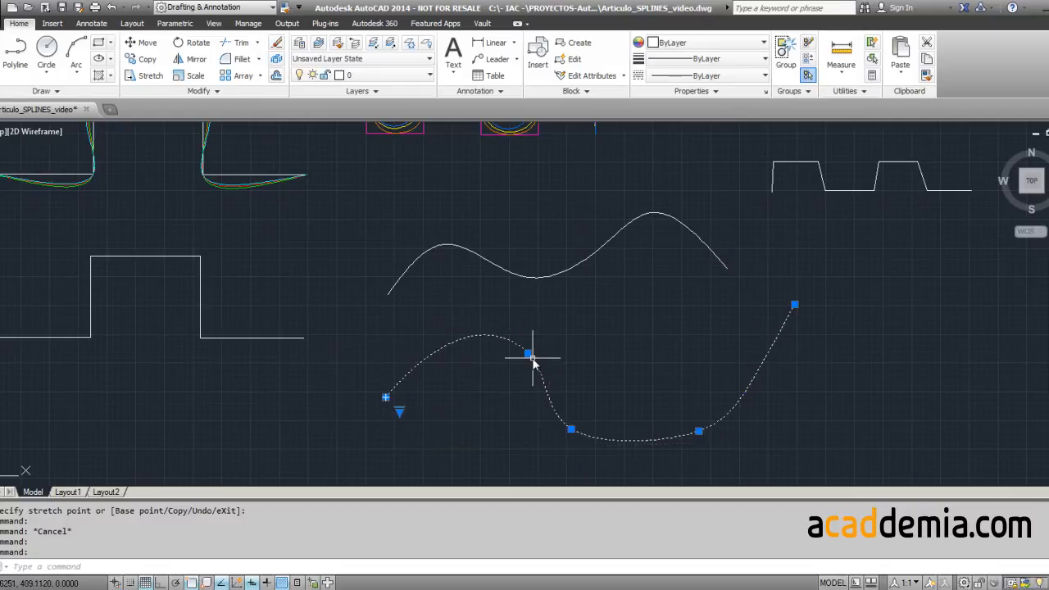
Step: Stretch the lower spline's third fit point up and to the right, and its second fit point to the left
{"action": "left_click", "coordinate": [571, 428]}
{"action": "left_click", "coordinate": [598, 408]}
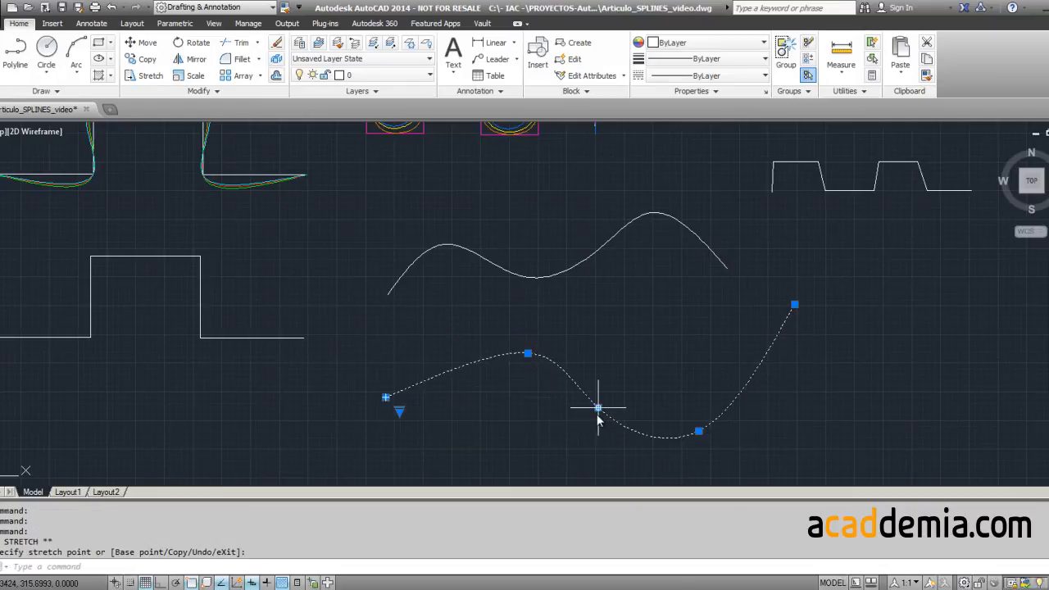
{"action": "left_click", "coordinate": [528, 353]}
{"action": "left_click", "coordinate": [496, 357]}
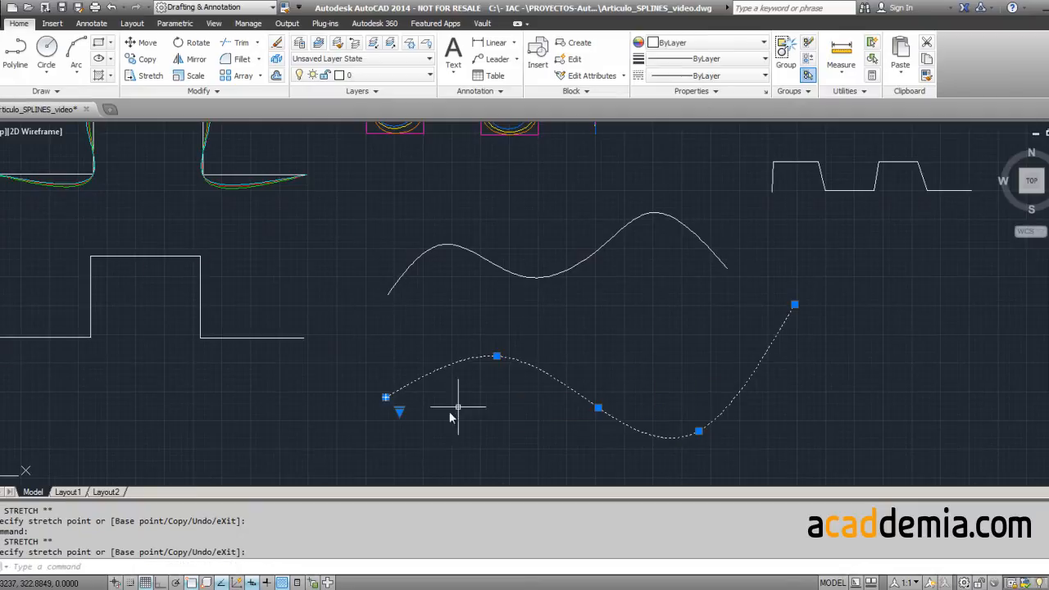
Step: Switch the lower spline back to Control Vertices and stretch its second vertex up and to the left
{"action": "mouse_move", "coordinate": [400, 412]}
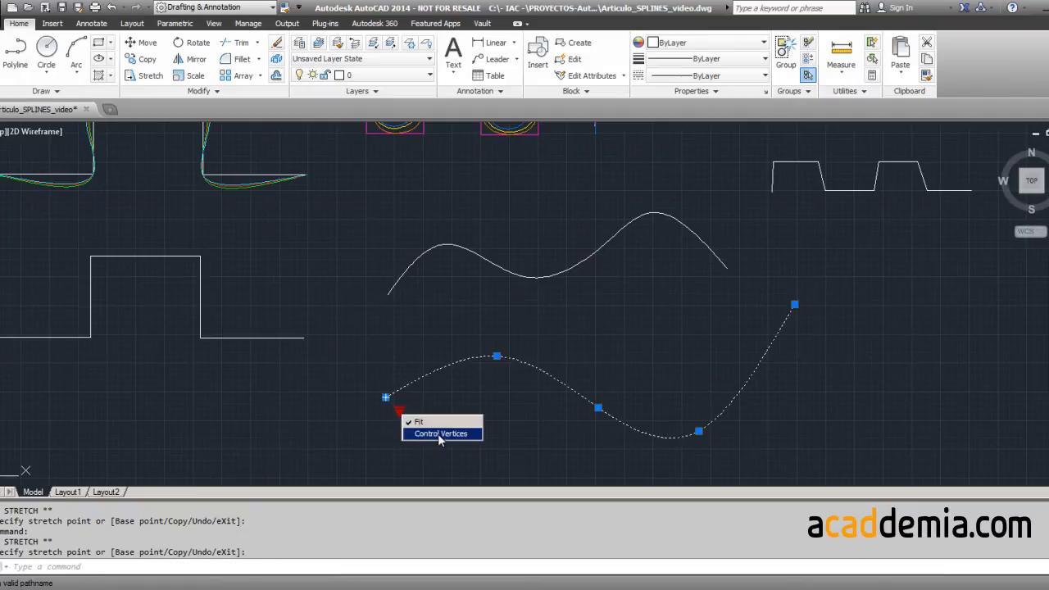
{"action": "left_click", "coordinate": [438, 434]}
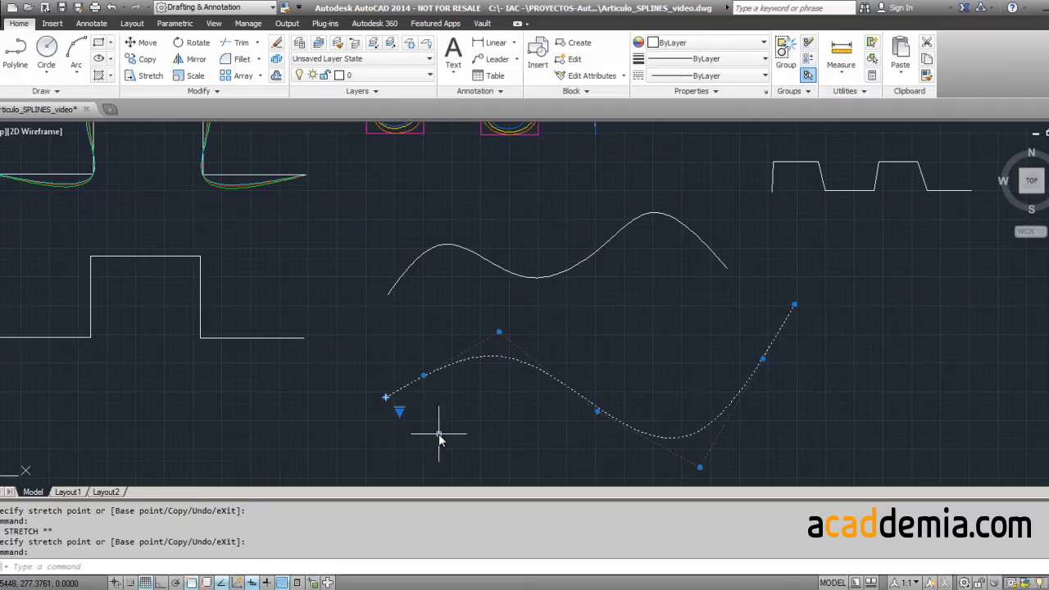
{"action": "left_click", "coordinate": [424, 376]}
{"action": "left_click", "coordinate": [400, 344]}
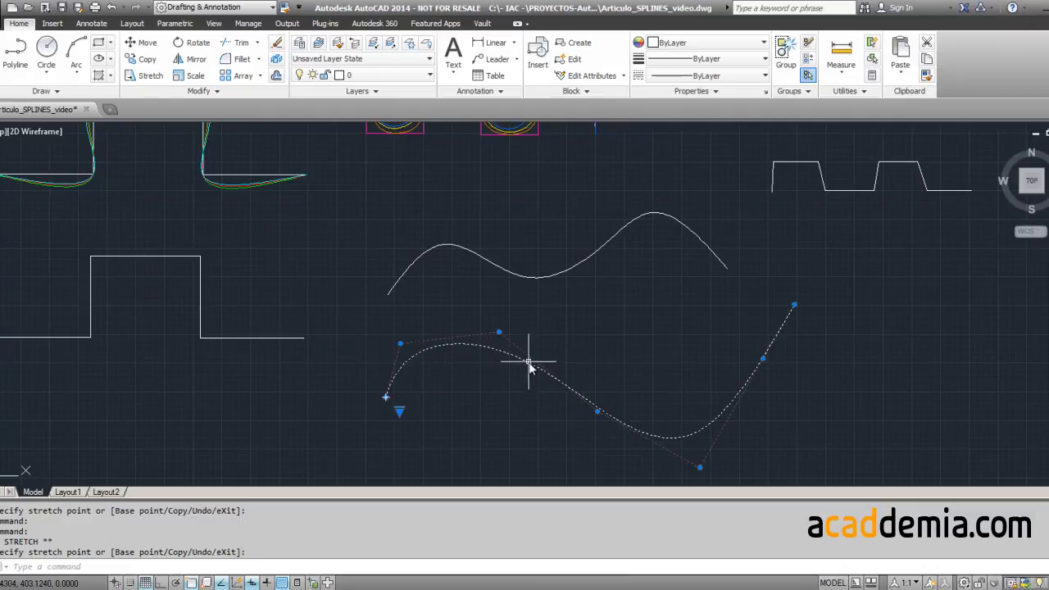
{"action": "mouse_move", "coordinate": [399, 412]}
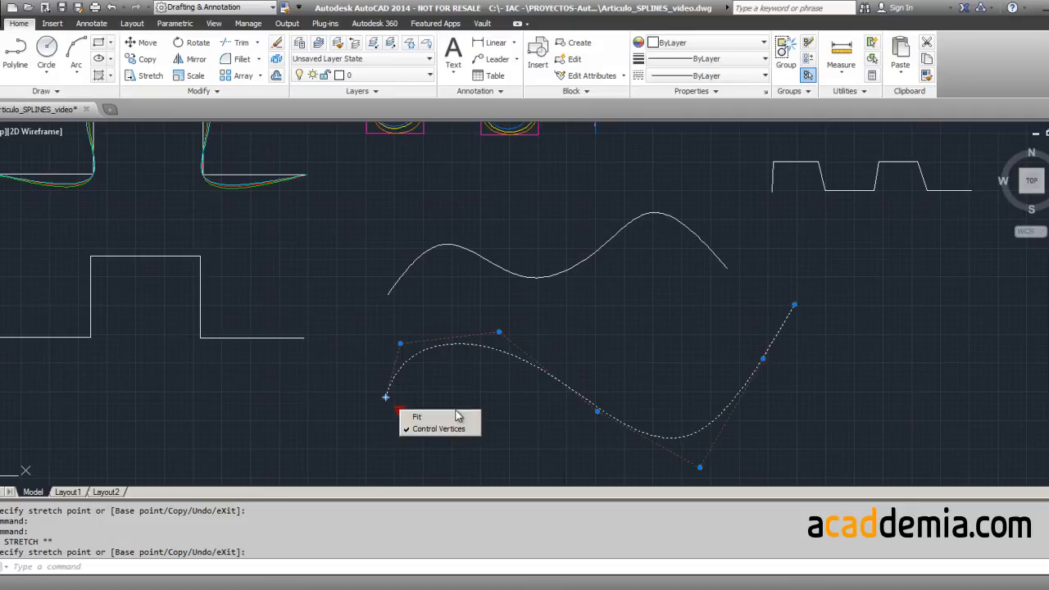
{"action": "key", "text": "Escape"}
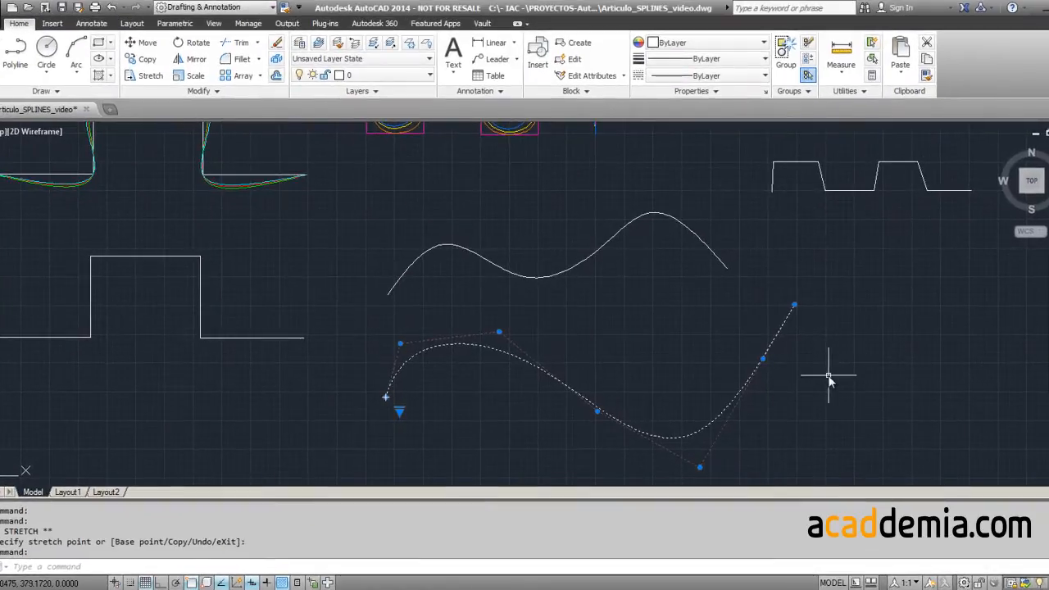
{"action": "mouse_move", "coordinate": [828, 377]}
{"action": "middle_mouse_down"}
{"action": "mouse_move", "coordinate": [896, 330]}
{"action": "mouse_move", "coordinate": [890, 339]}
{"action": "middle_mouse_up"}
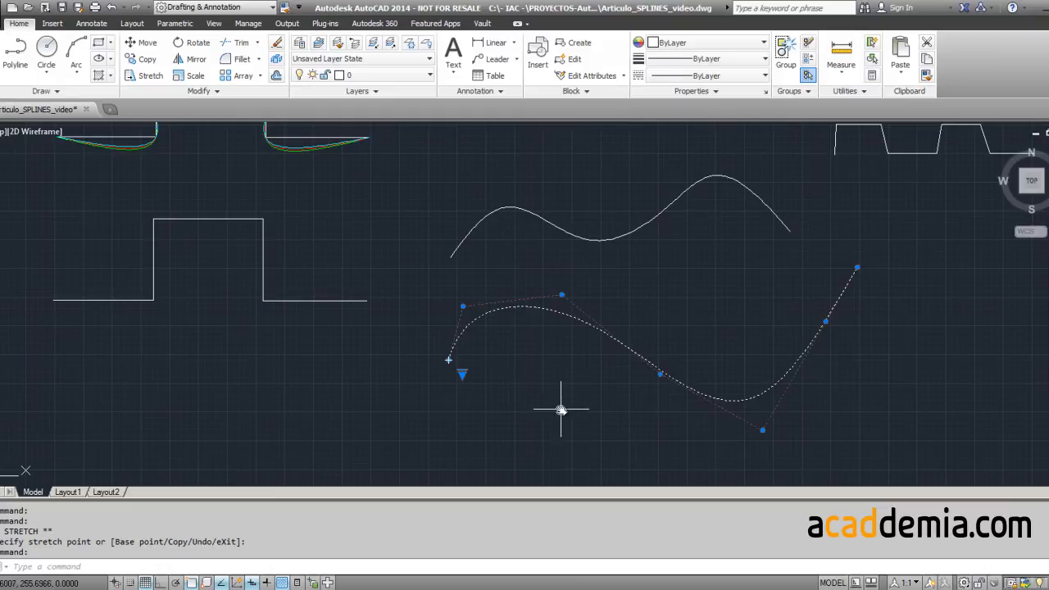
Step: Start a new spline below the existing curves and compare the prompt options of the Fit and CV creation methods
{"action": "left_click", "coordinate": [51, 92]}
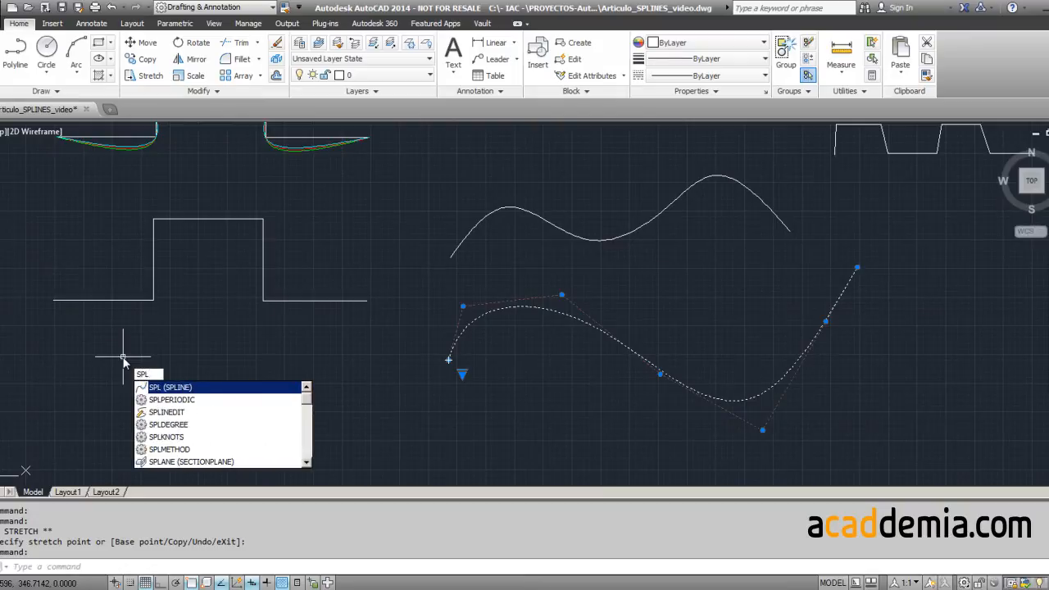
{"action": "key", "text": "Return"}
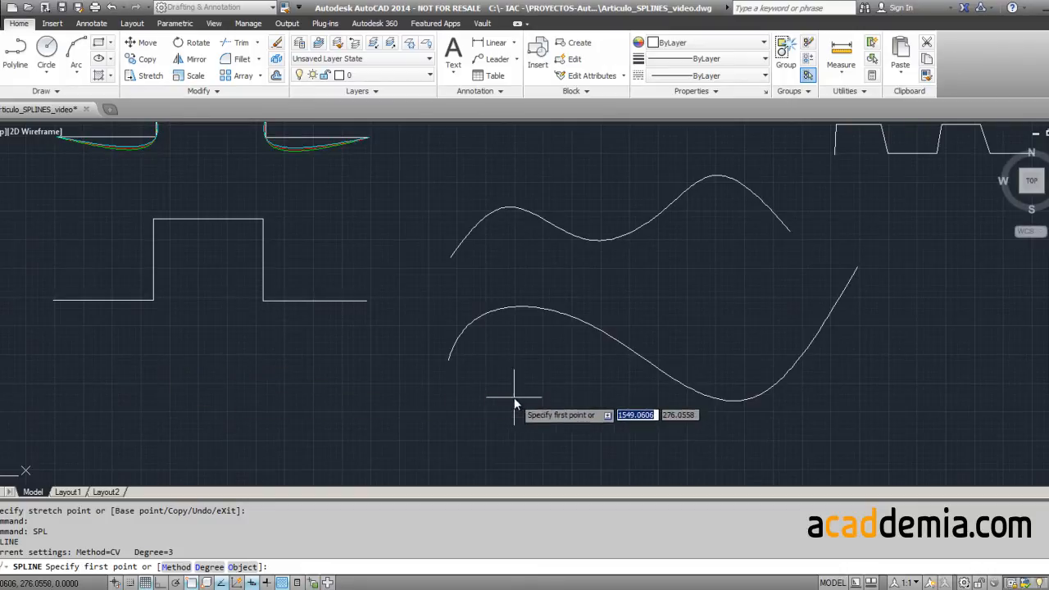
{"action": "middle_click_drag", "start_coordinate": [514, 399], "coordinate": [517, 265]}
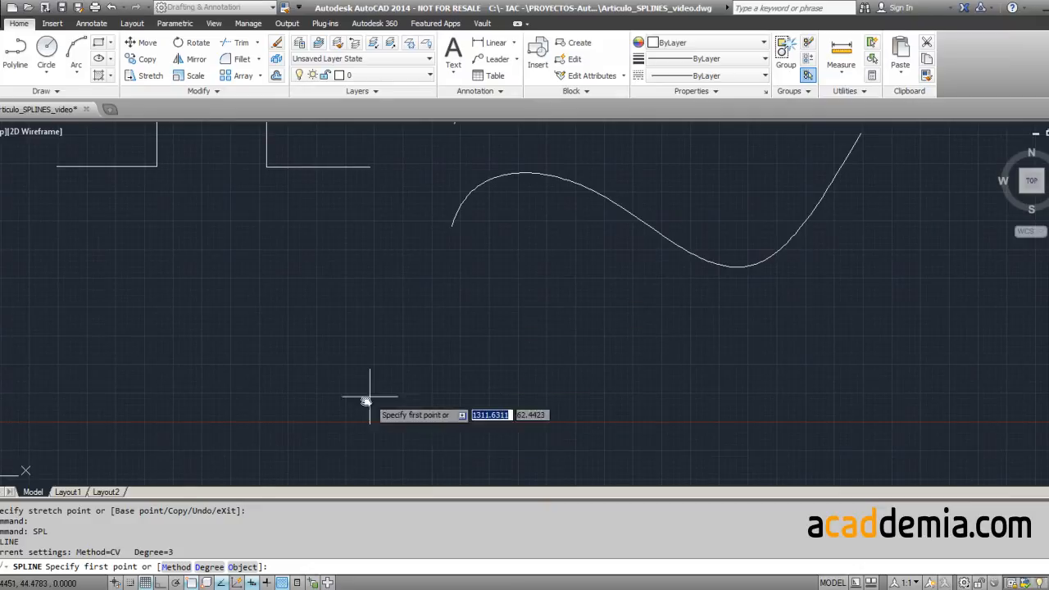
{"action": "left_click", "coordinate": [175, 568]}
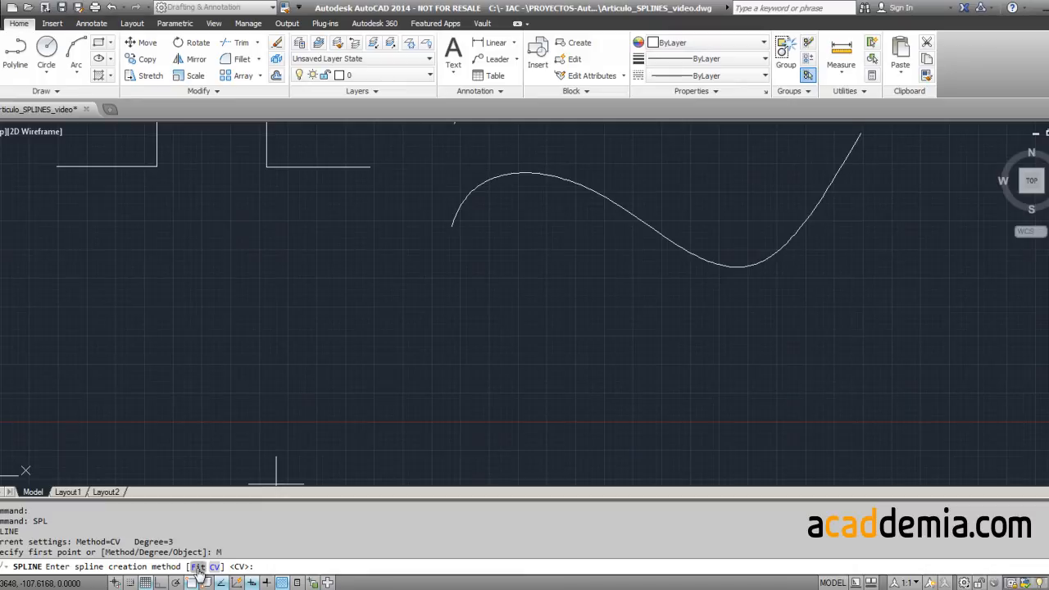
{"action": "left_click", "coordinate": [197, 567]}
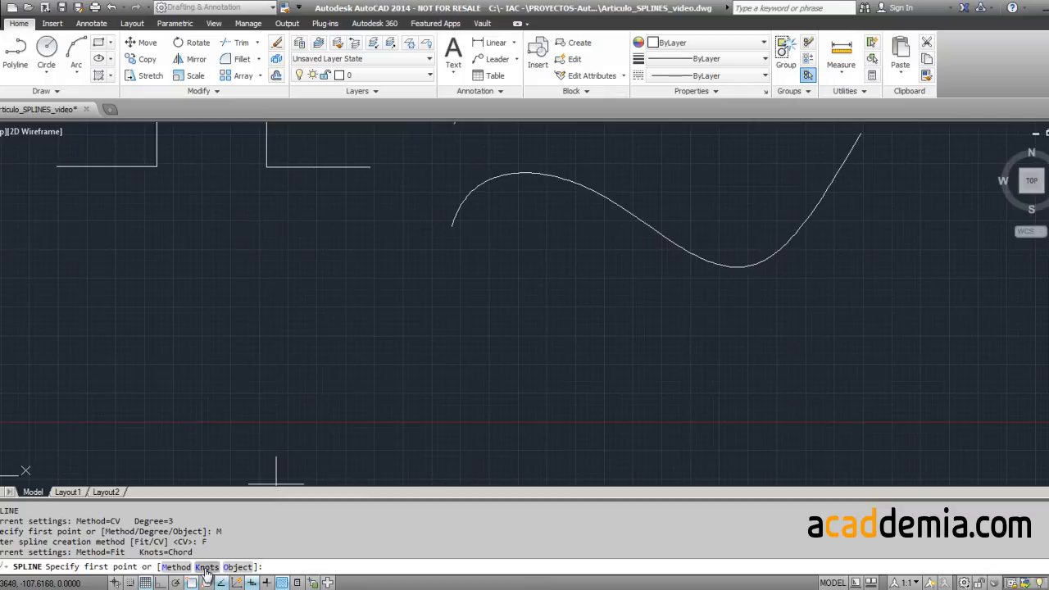
{"action": "left_click", "coordinate": [177, 566]}
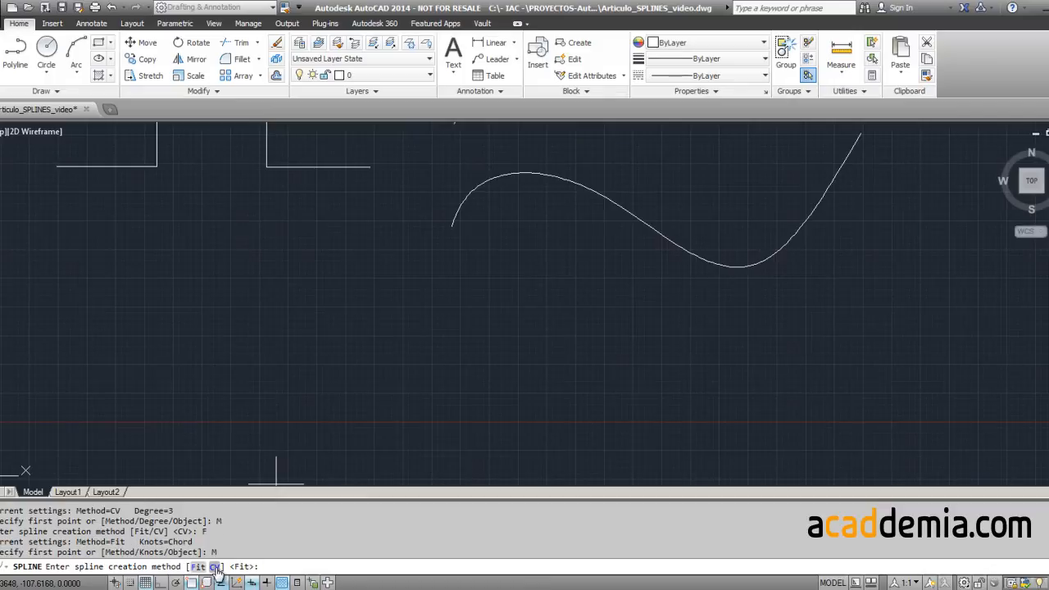
{"action": "left_click", "coordinate": [217, 567]}
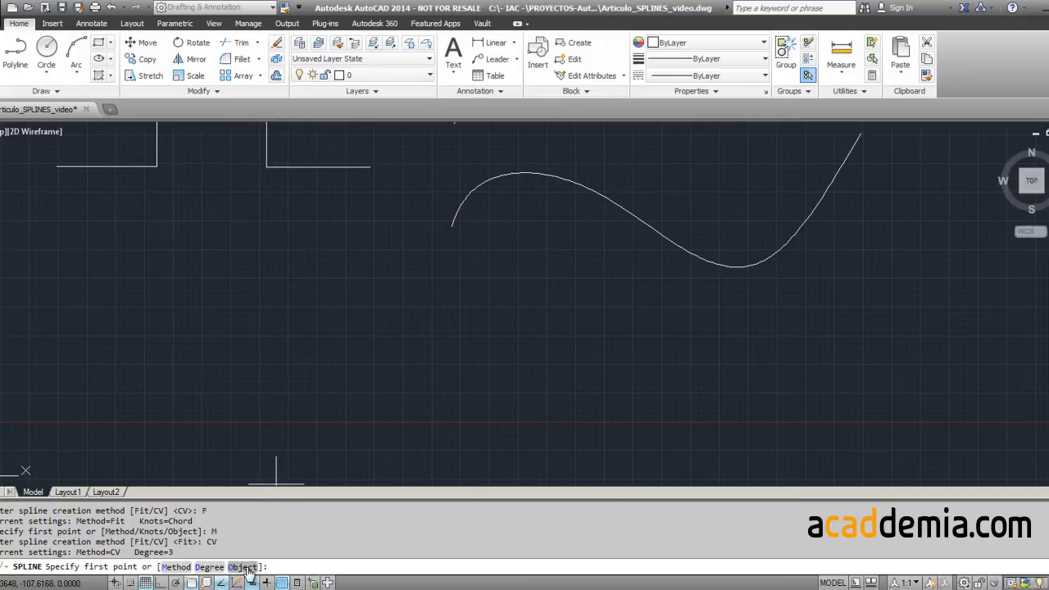
Step: Set the spline creation method back to Fit and view its Knots parameterization options
{"action": "left_click", "coordinate": [175, 568]}
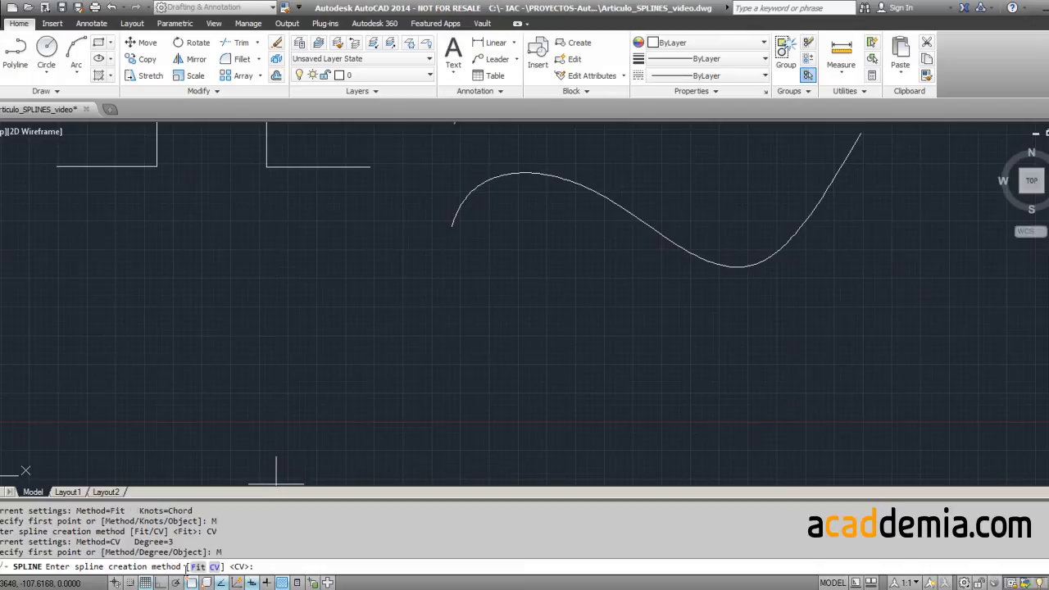
{"action": "left_click", "coordinate": [199, 567]}
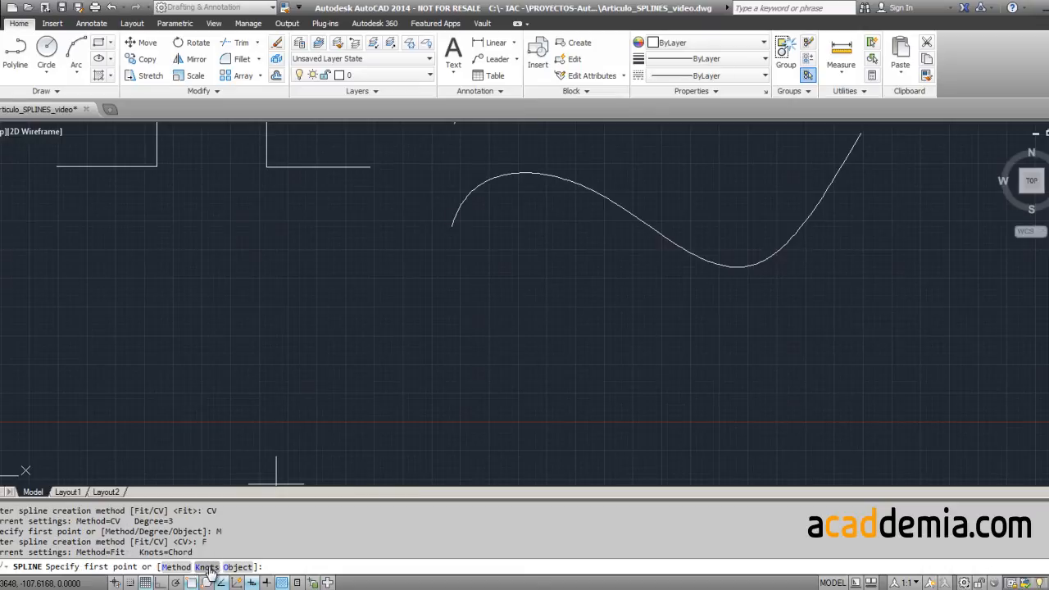
{"action": "left_click", "coordinate": [207, 568]}
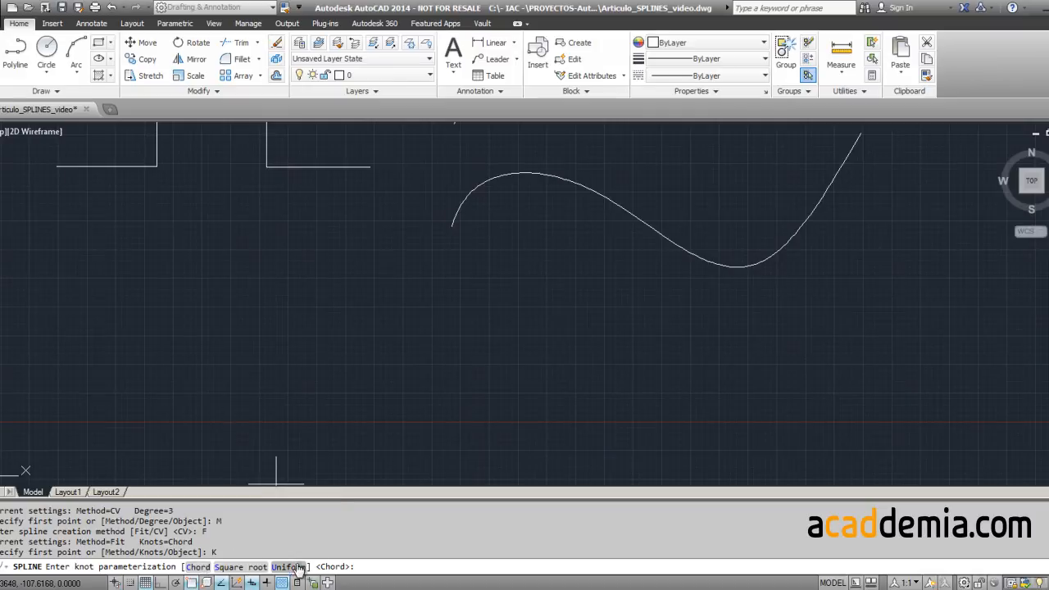
Step: Examine how the labelled Chord, Square Root and Uniform sample splines differ along the stepped polyline, at the upper arch and the lower corners
{"action": "middle_click_drag", "start_coordinate": [417, 331], "coordinate": [488, 450]}
{"action": "middle_click_drag", "start_coordinate": [414, 197], "coordinate": [538, 388]}
{"action": "scroll", "coordinate": [539, 387], "scroll_direction": "down", "scroll_amount": 2}
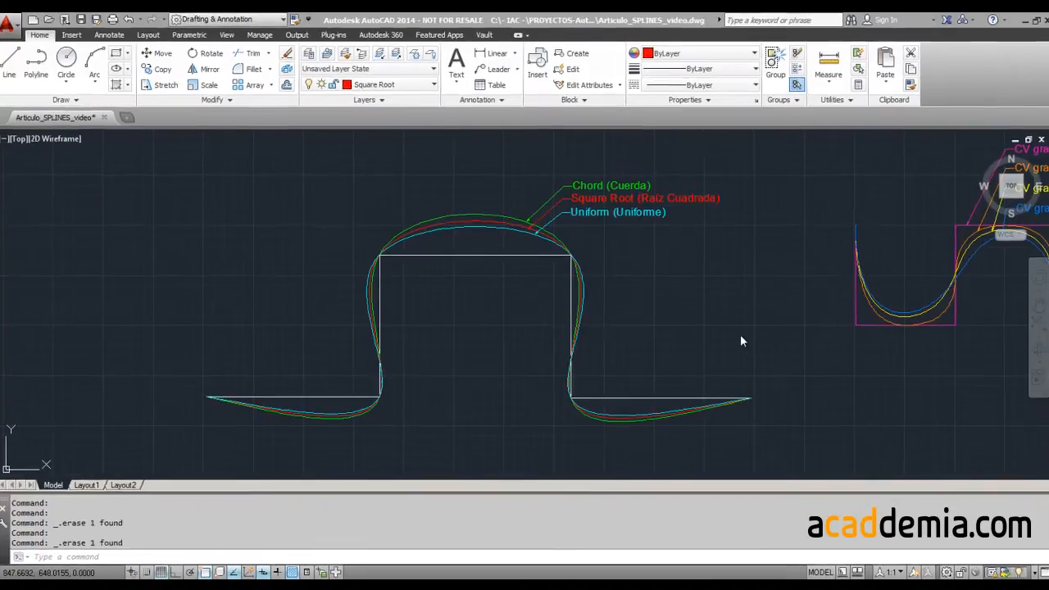
{"action": "middle_click_drag", "start_coordinate": [722, 318], "coordinate": [702, 315]}
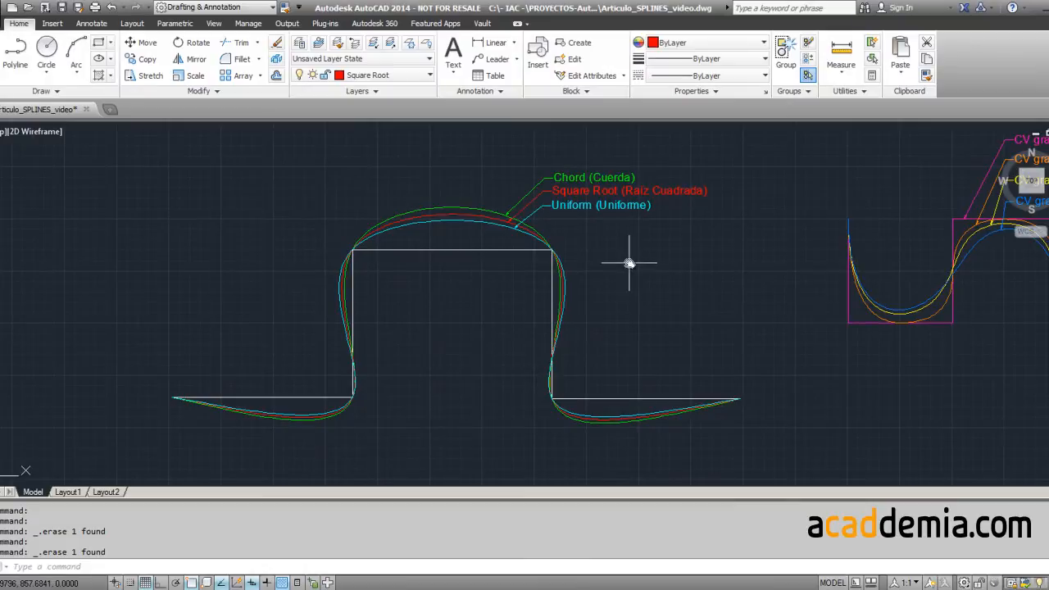
{"action": "scroll", "coordinate": [595, 221], "scroll_direction": "up", "scroll_amount": 2}
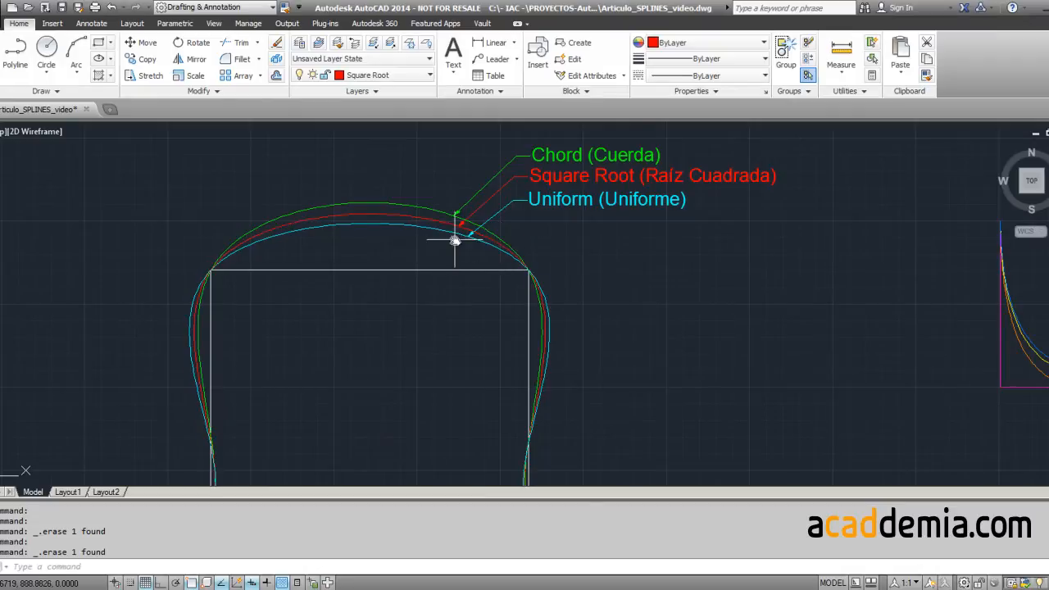
{"action": "scroll", "coordinate": [437, 267], "scroll_direction": "down", "scroll_amount": 2}
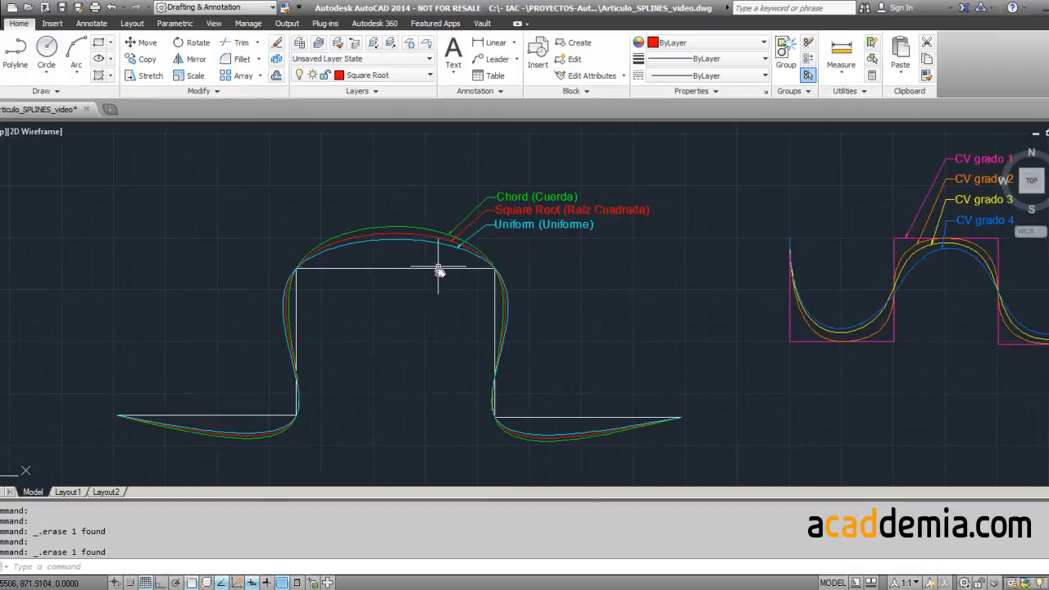
{"action": "scroll", "coordinate": [312, 307], "scroll_direction": "up", "scroll_amount": 2}
{"action": "scroll", "coordinate": [321, 324], "scroll_direction": "down", "scroll_amount": 2}
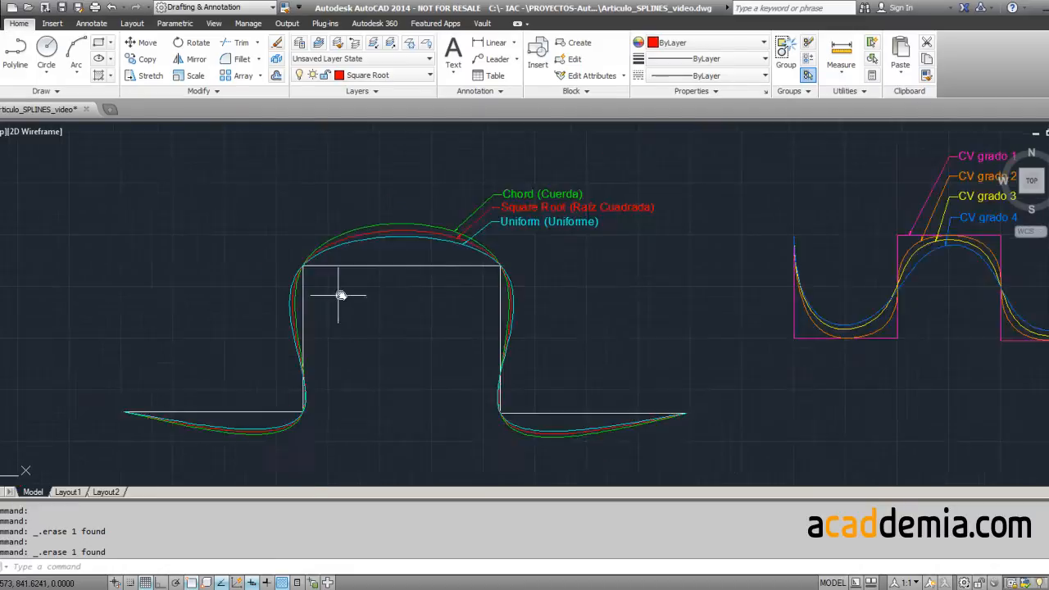
{"action": "scroll", "coordinate": [312, 336], "scroll_direction": "up", "scroll_amount": 2}
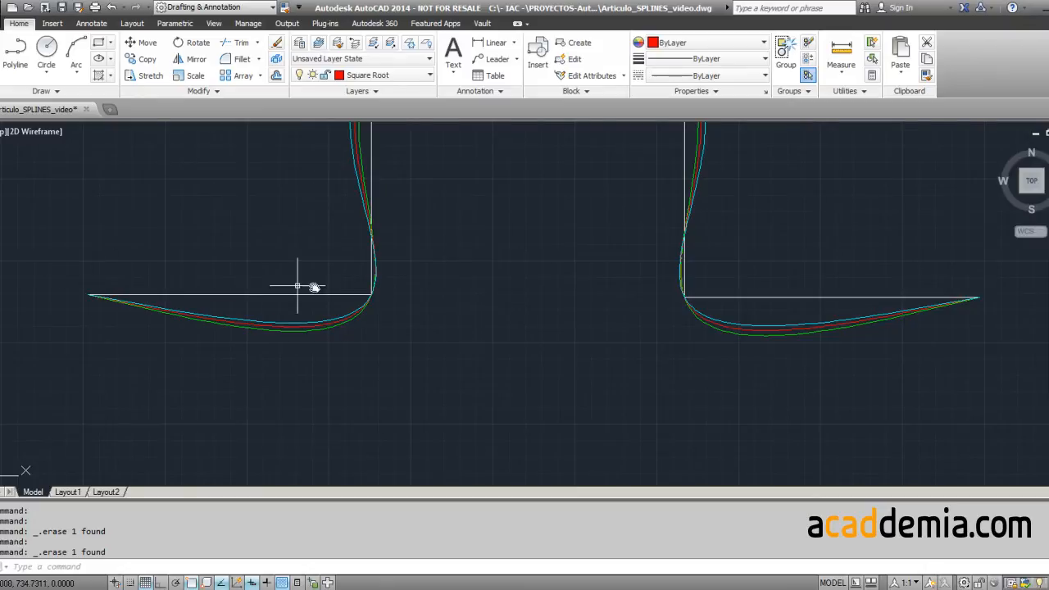
{"action": "middle_click_drag", "start_coordinate": [421, 285], "coordinate": [362, 396]}
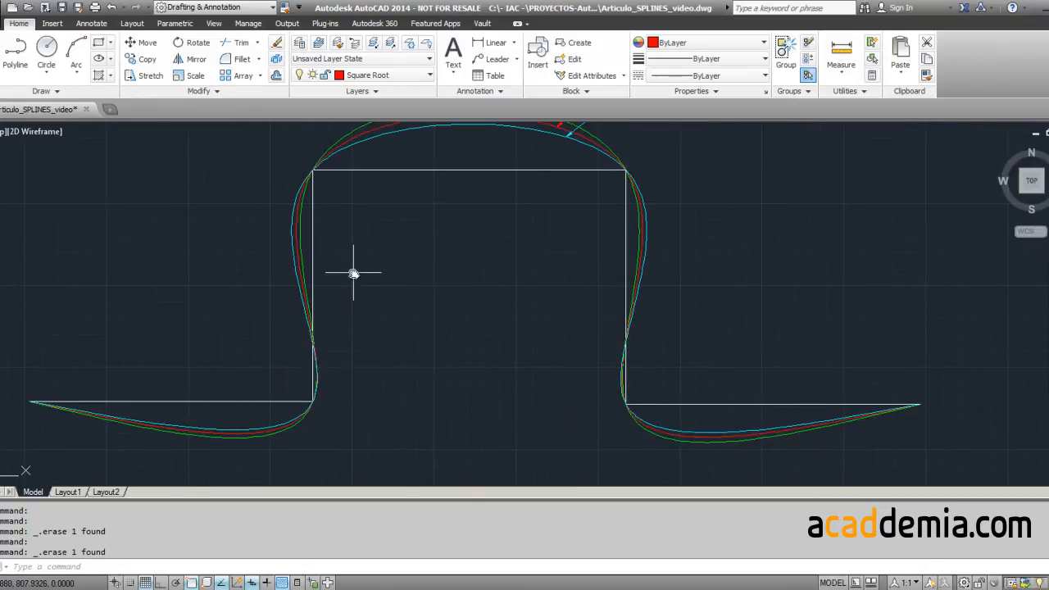
{"action": "scroll", "coordinate": [395, 226], "scroll_direction": "down", "scroll_amount": 2}
{"action": "middle_click_drag", "start_coordinate": [394, 210], "coordinate": [330, 328]}
{"action": "scroll", "coordinate": [380, 278], "scroll_direction": "up", "scroll_amount": 2}
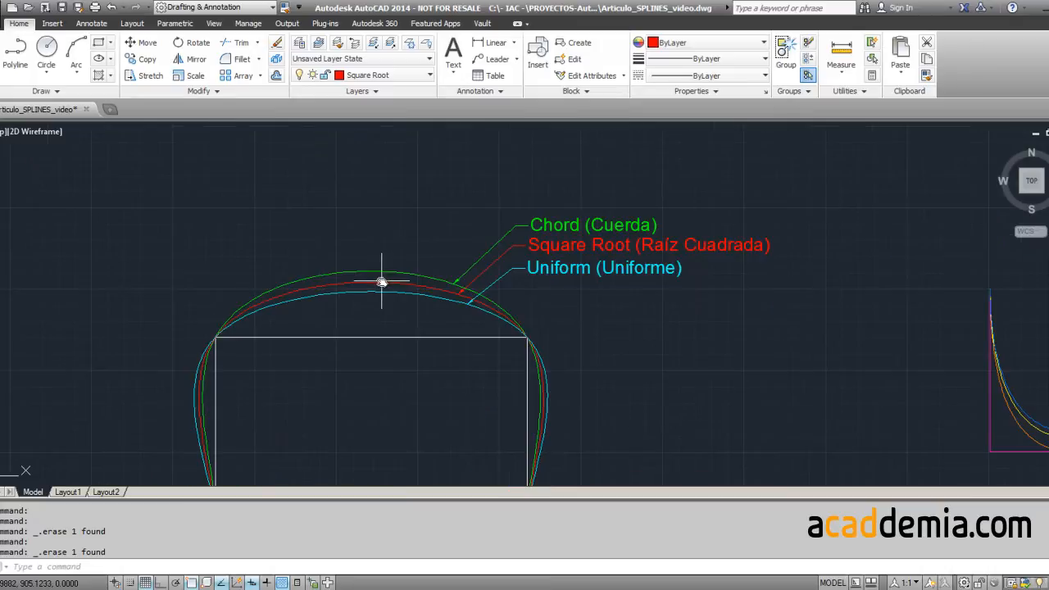
{"action": "middle_click_drag", "start_coordinate": [382, 281], "coordinate": [361, 206]}
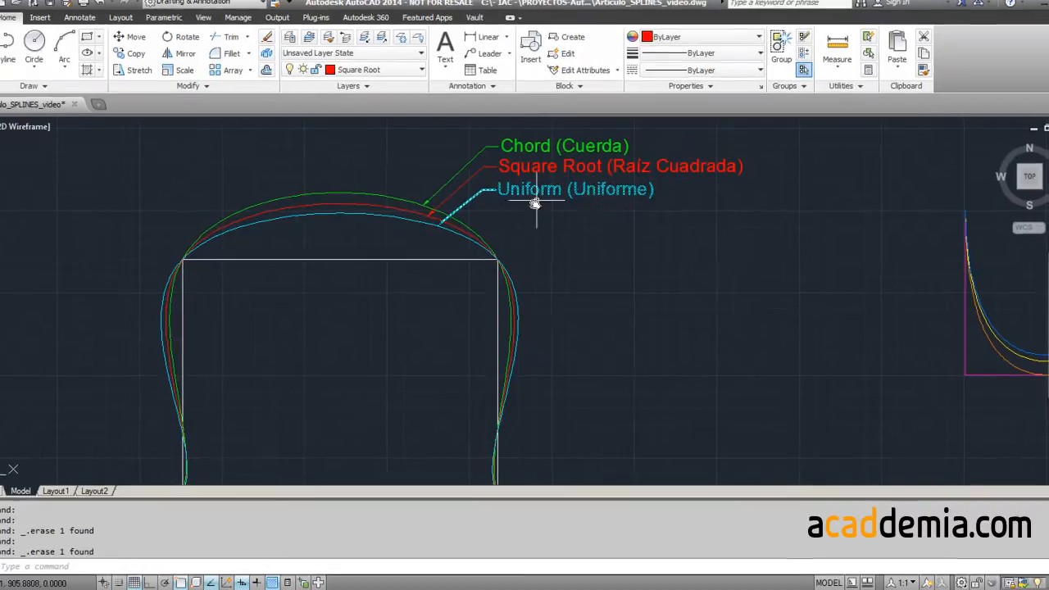
{"action": "middle_click_drag", "start_coordinate": [434, 193], "coordinate": [549, 93]}
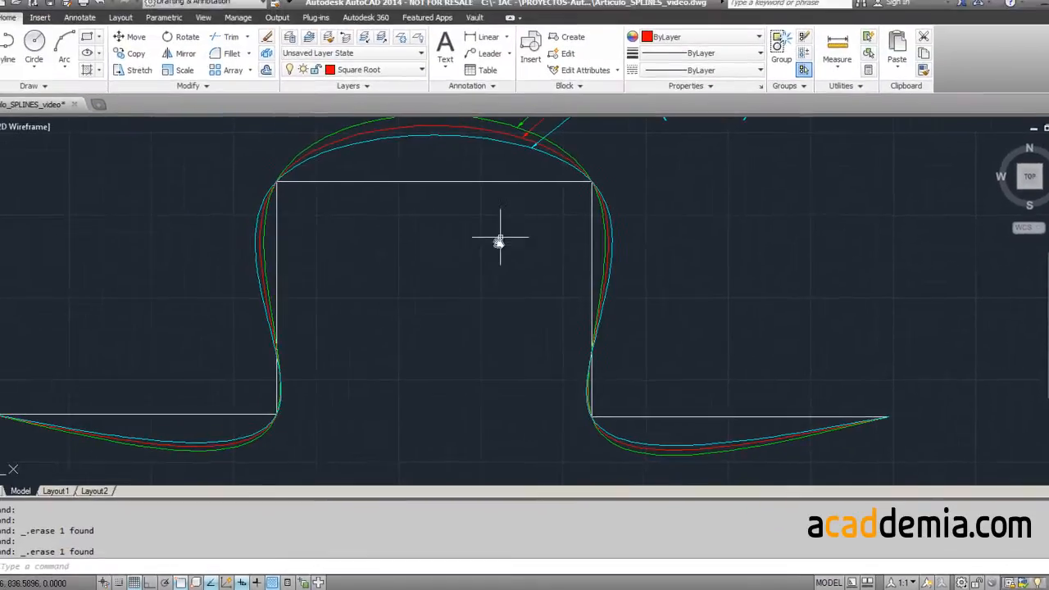
{"action": "scroll", "coordinate": [459, 271], "scroll_direction": "down", "scroll_amount": 4}
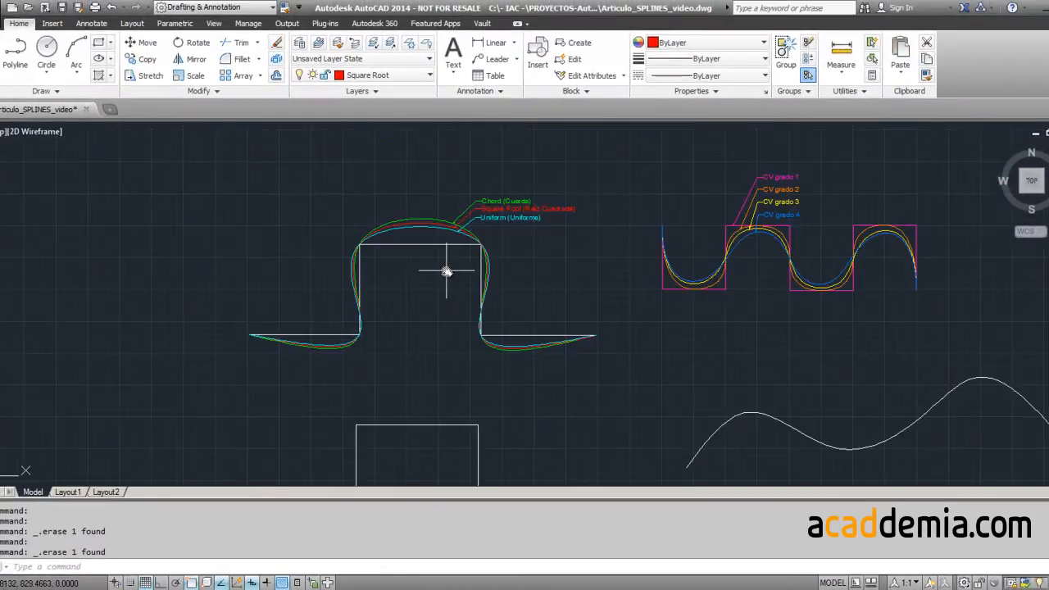
Step: Make Chord the current layer and start a spline with the Fit method and Chord knot parameterization
{"action": "scroll", "coordinate": [465, 205], "scroll_direction": "up", "scroll_amount": 2}
{"action": "left_click", "coordinate": [385, 75]}
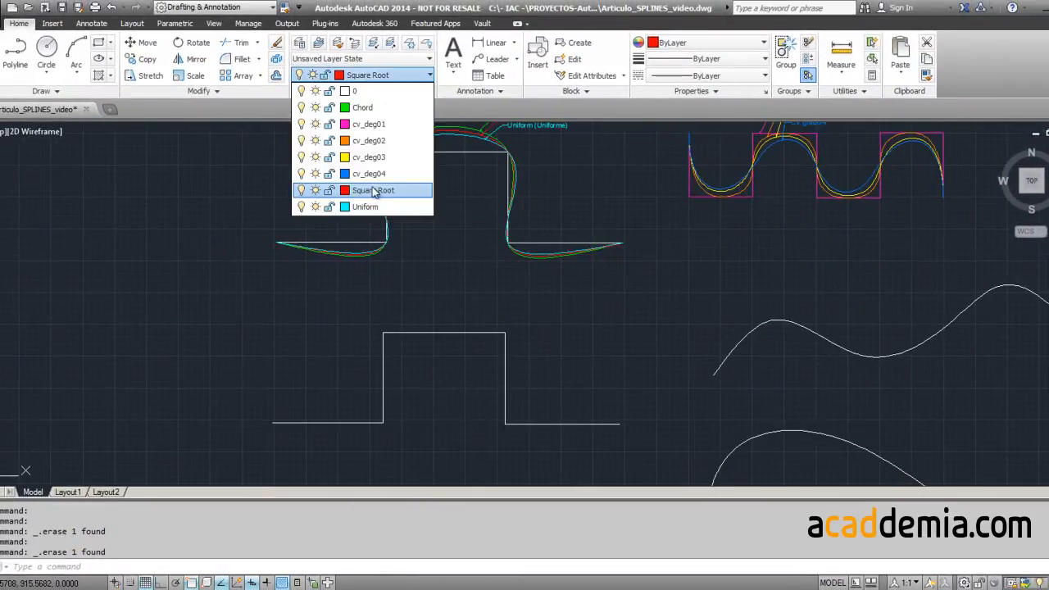
{"action": "left_click", "coordinate": [364, 109]}
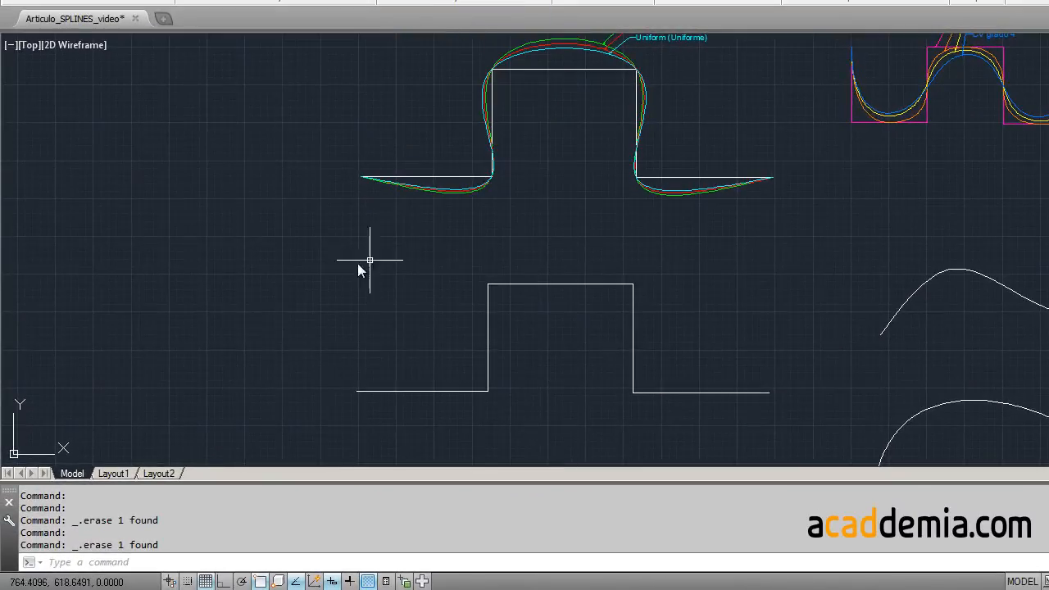
{"action": "mouse_move", "coordinate": [325, 329]}
{"action": "middle_mouse_down"}
{"action": "mouse_move", "coordinate": [364, 249]}
{"action": "mouse_move", "coordinate": [451, 284]}
{"action": "mouse_move", "coordinate": [356, 306]}
{"action": "mouse_move", "coordinate": [255, 219]}
{"action": "middle_mouse_up"}
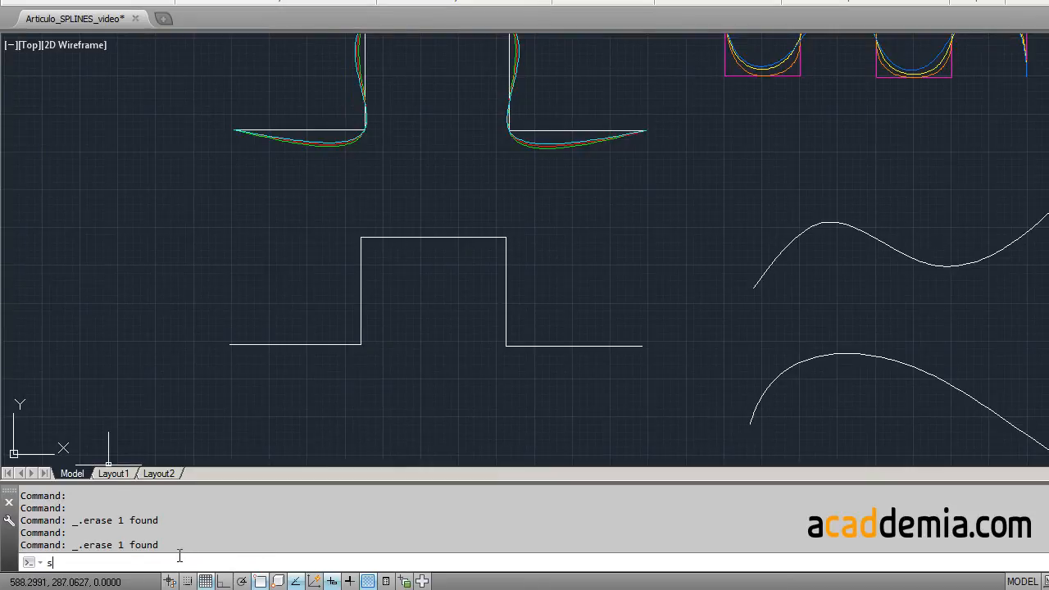
{"action": "key", "text": "Return"}
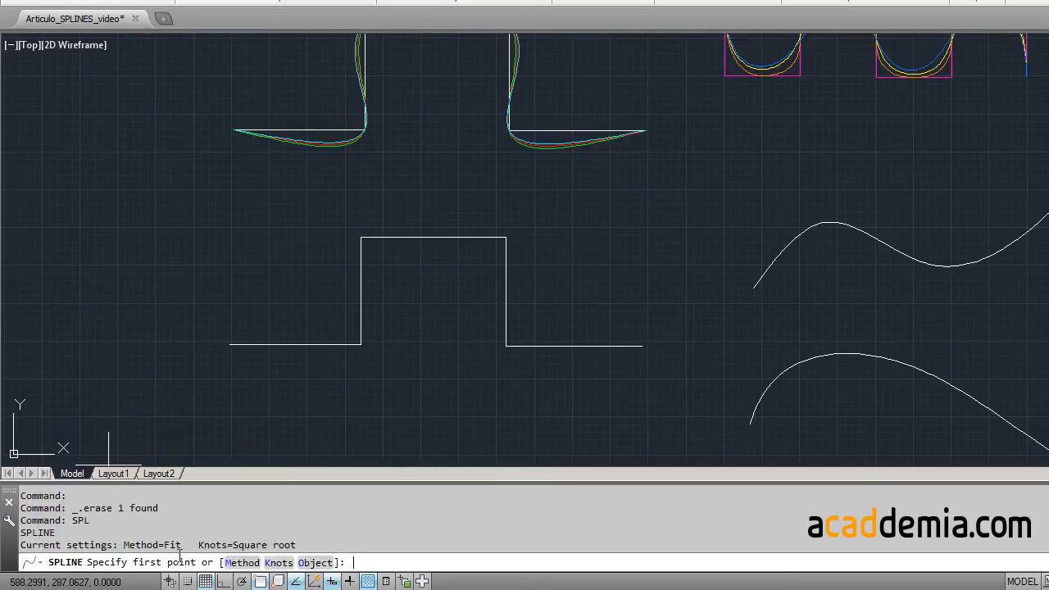
{"action": "left_click", "coordinate": [243, 564]}
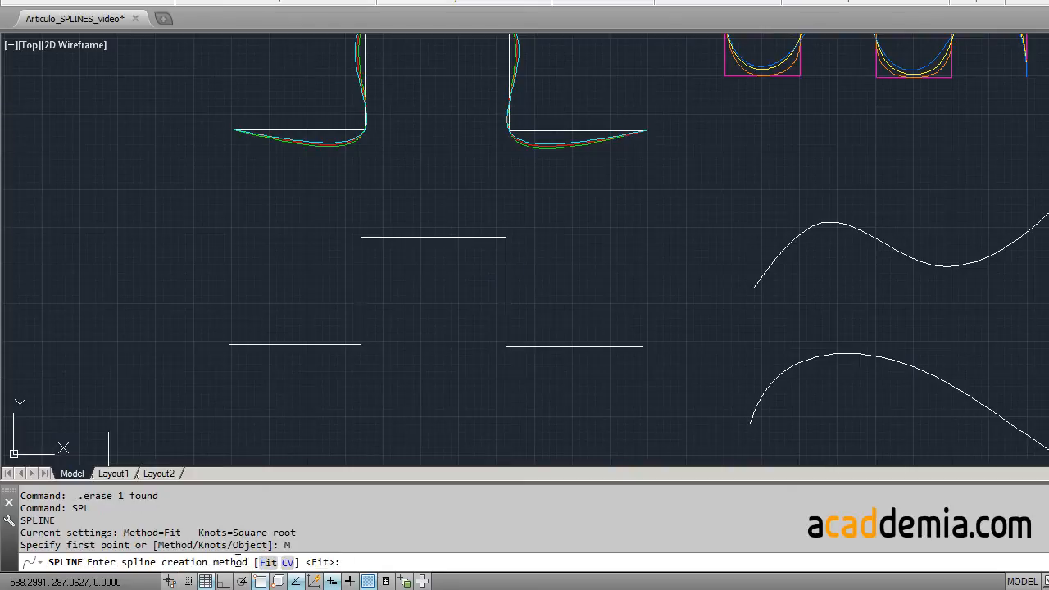
{"action": "left_click", "coordinate": [267, 564]}
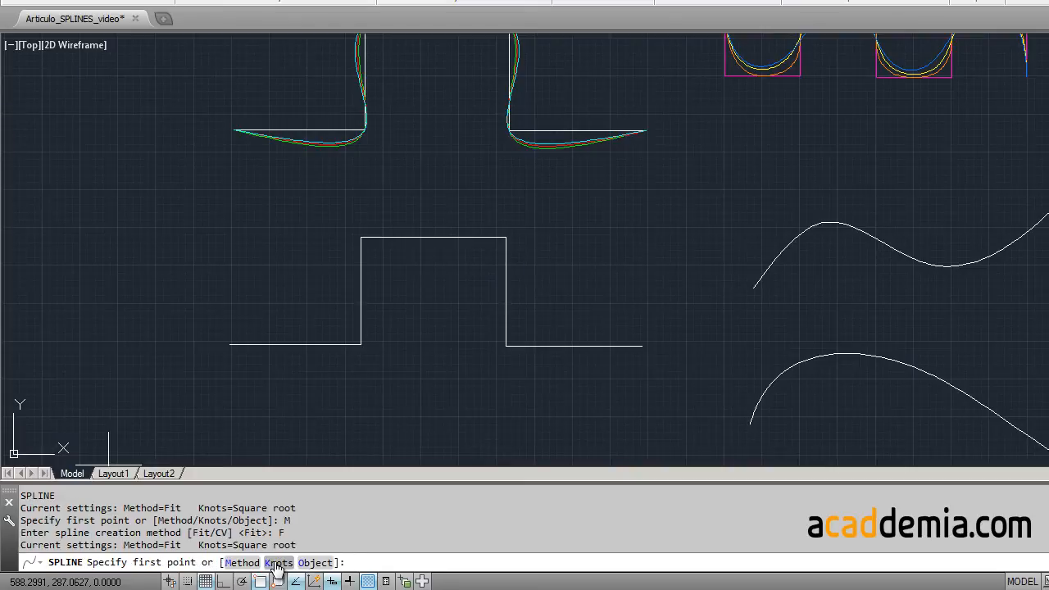
{"action": "left_click", "coordinate": [277, 564]}
{"action": "left_click", "coordinate": [279, 564]}
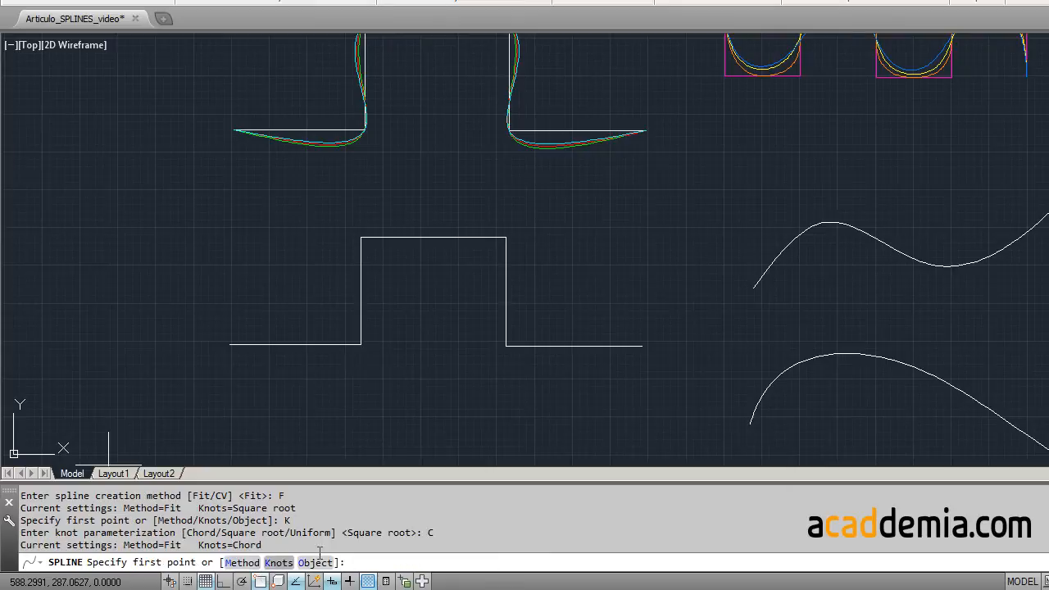
Step: Draw the Chord spline through all six vertices of the lower stepped polyline, from its left end to its right end
{"action": "left_click", "coordinate": [231, 344]}
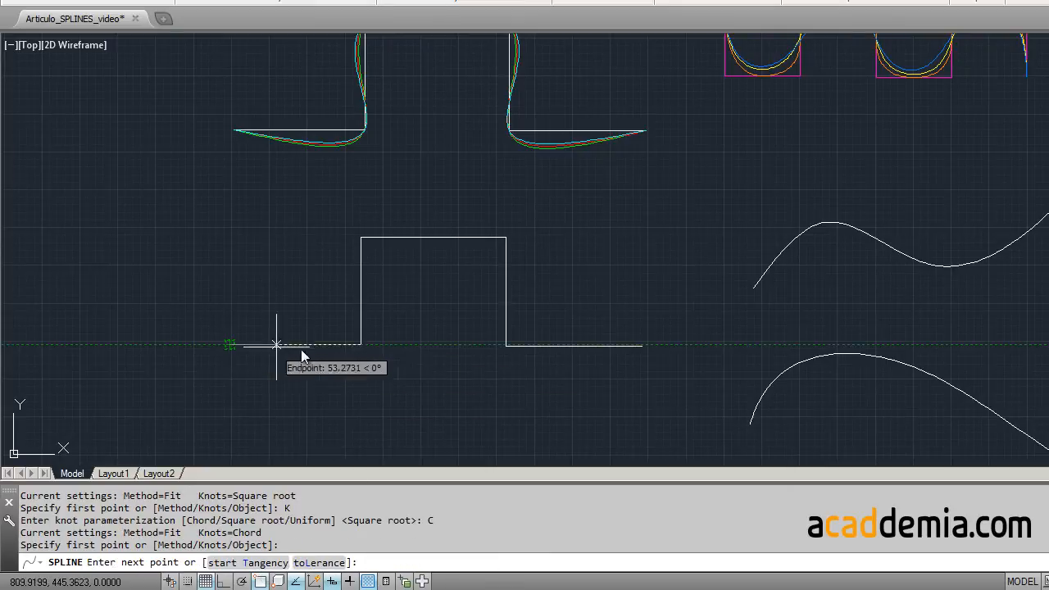
{"action": "left_click", "coordinate": [361, 344]}
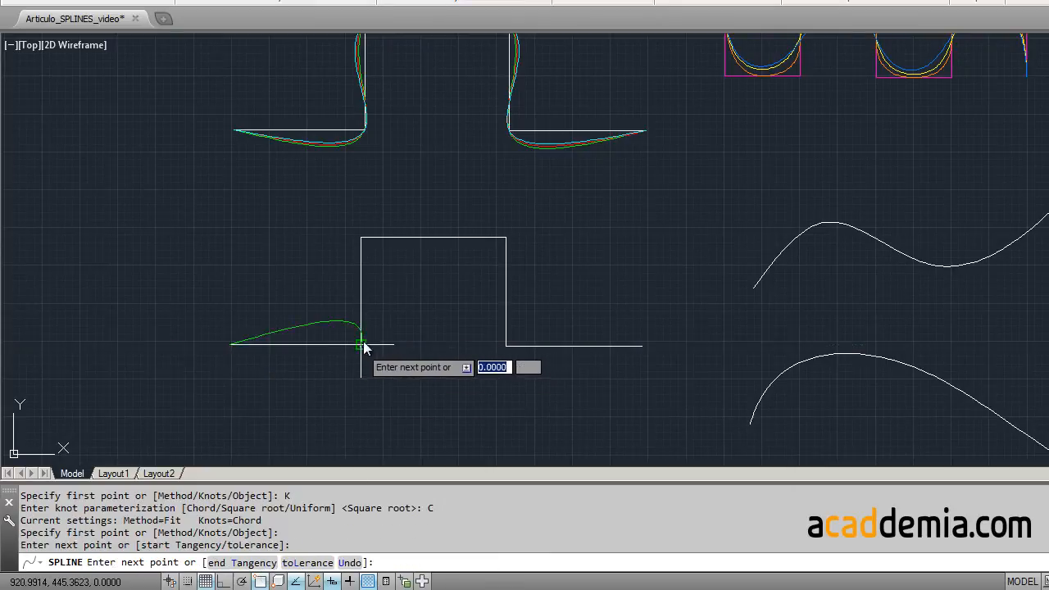
{"action": "left_click", "coordinate": [361, 239]}
{"action": "left_click", "coordinate": [506, 238]}
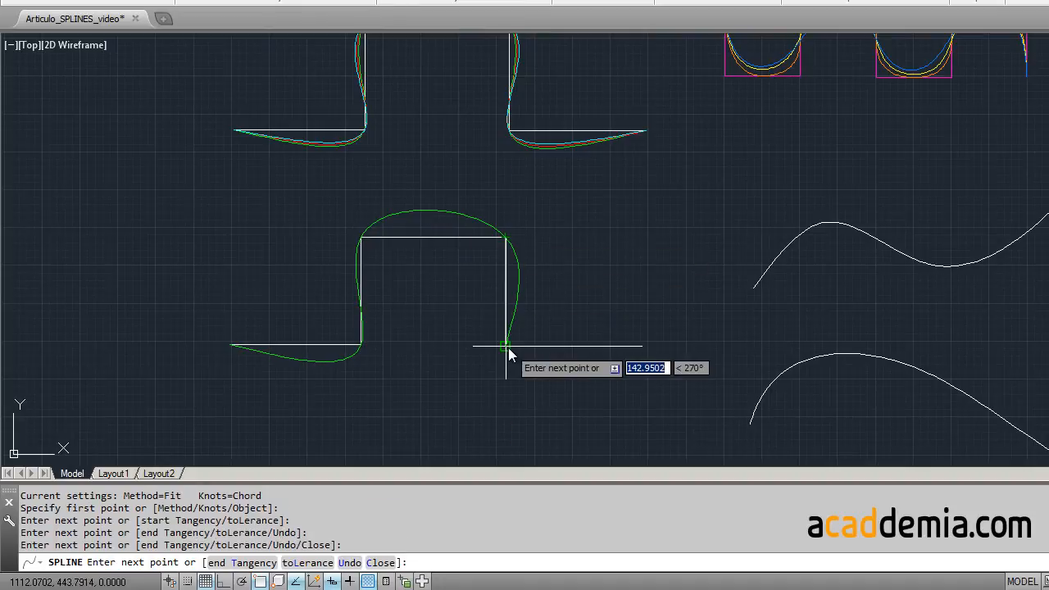
{"action": "left_click", "coordinate": [507, 350]}
{"action": "left_click", "coordinate": [516, 384]}
{"action": "right_click", "coordinate": [534, 407]}
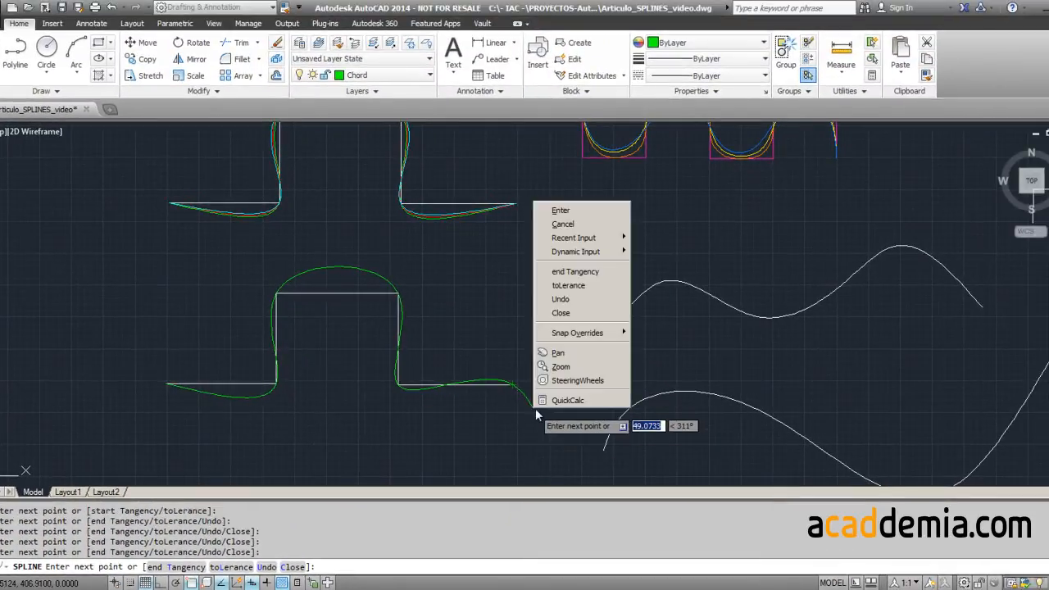
{"action": "left_click", "coordinate": [584, 218]}
Step: Start a new spline with the Fit method and set its knot parameterization to Square root
{"action": "scroll", "coordinate": [375, 351], "scroll_direction": "up", "scroll_amount": 3}
{"action": "middle_click_drag", "start_coordinate": [375, 352], "coordinate": [487, 322]}
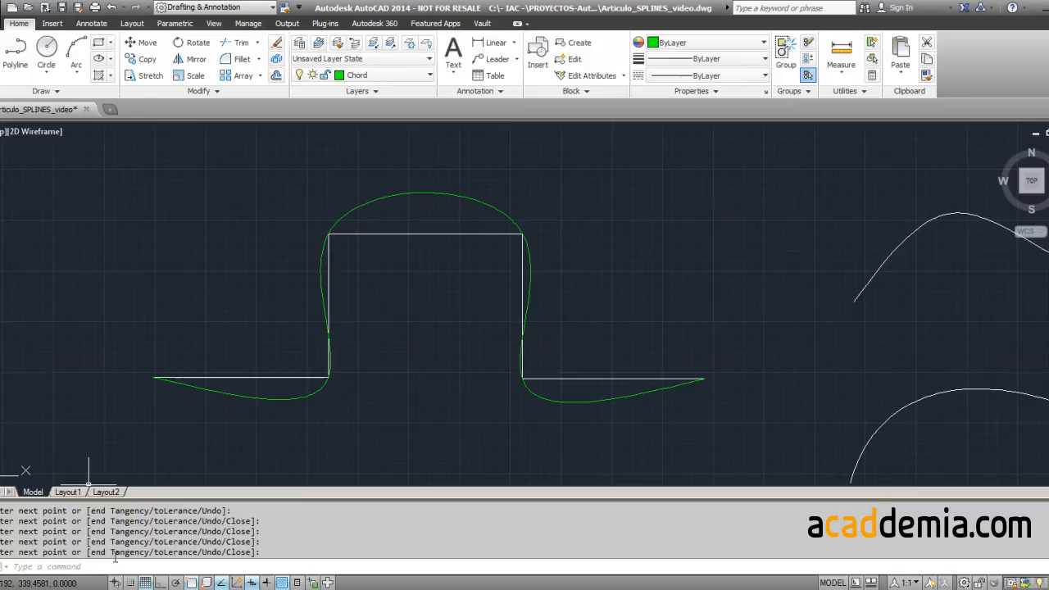
{"action": "type", "text": "spl"}
{"action": "key", "text": "Return"}
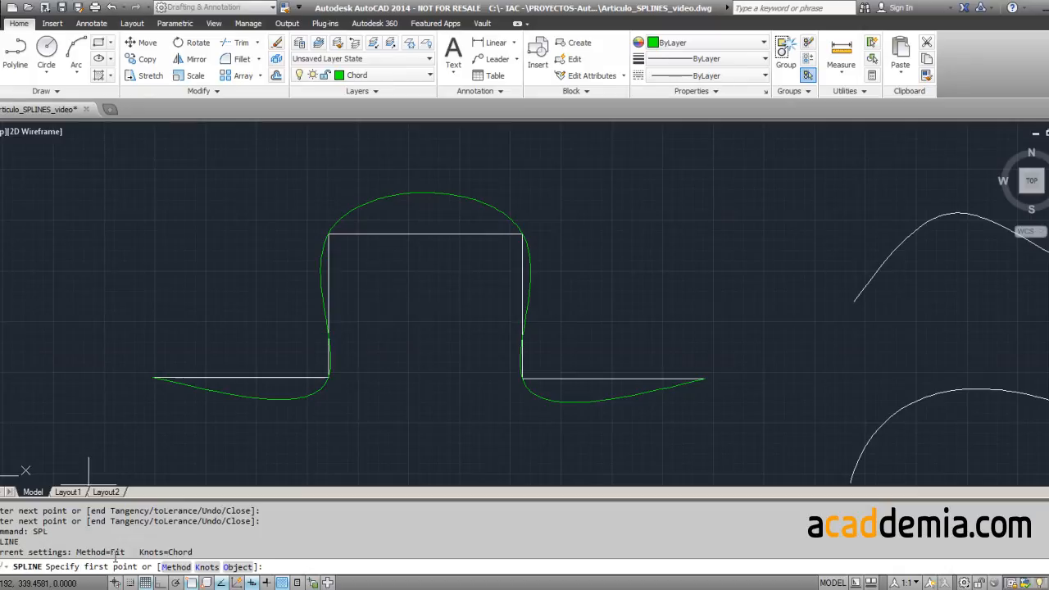
{"action": "left_click", "coordinate": [207, 566]}
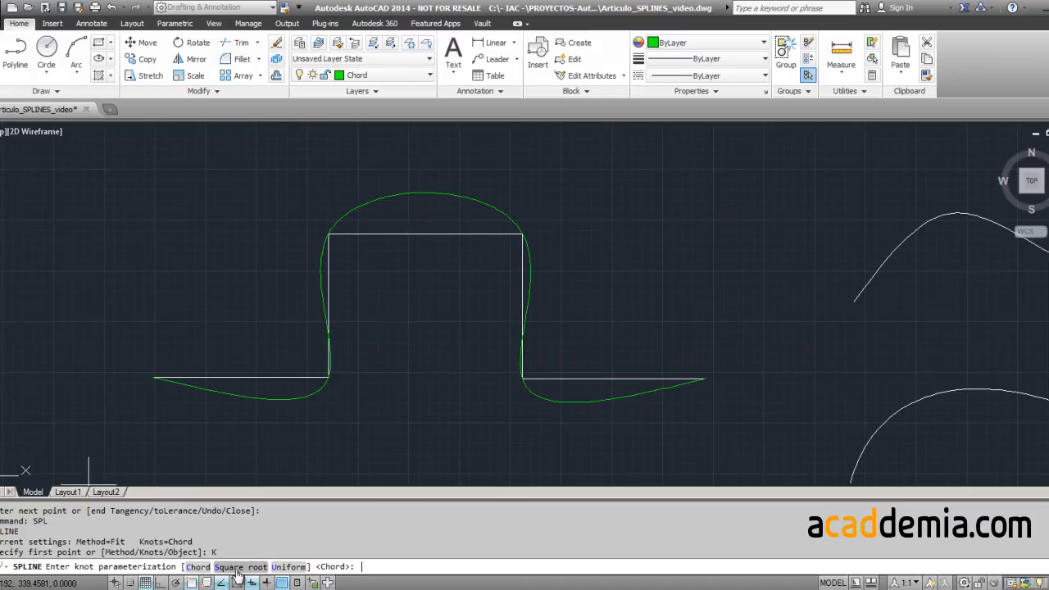
{"action": "left_click", "coordinate": [238, 566]}
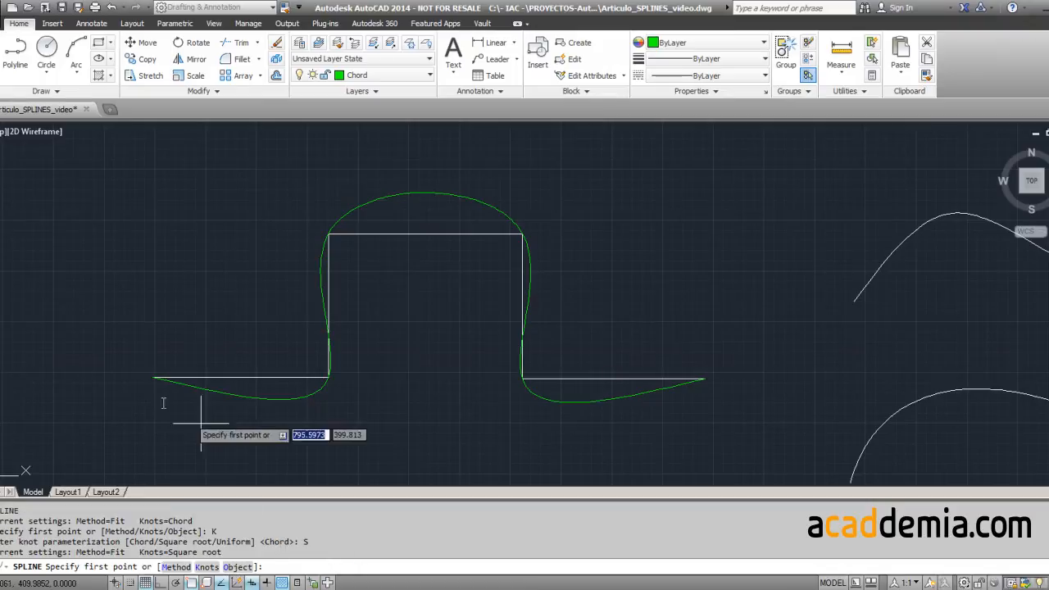
Step: Draw the Square root spline through all six vertices of the lower stepped polyline, from its left end to its right end
{"action": "left_click", "coordinate": [153, 378]}
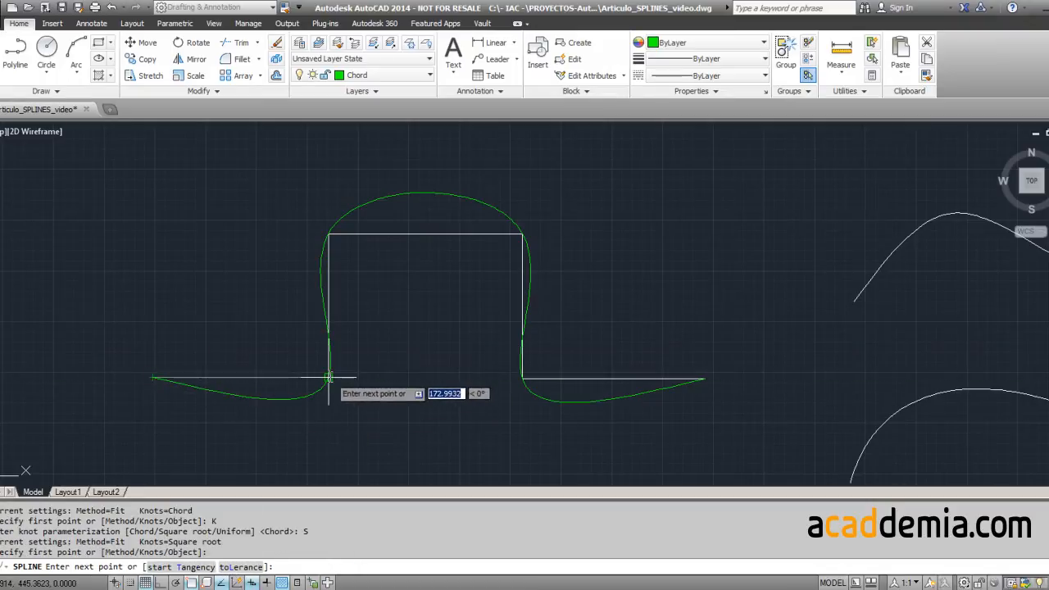
{"action": "left_click", "coordinate": [328, 377]}
{"action": "left_click", "coordinate": [327, 235]}
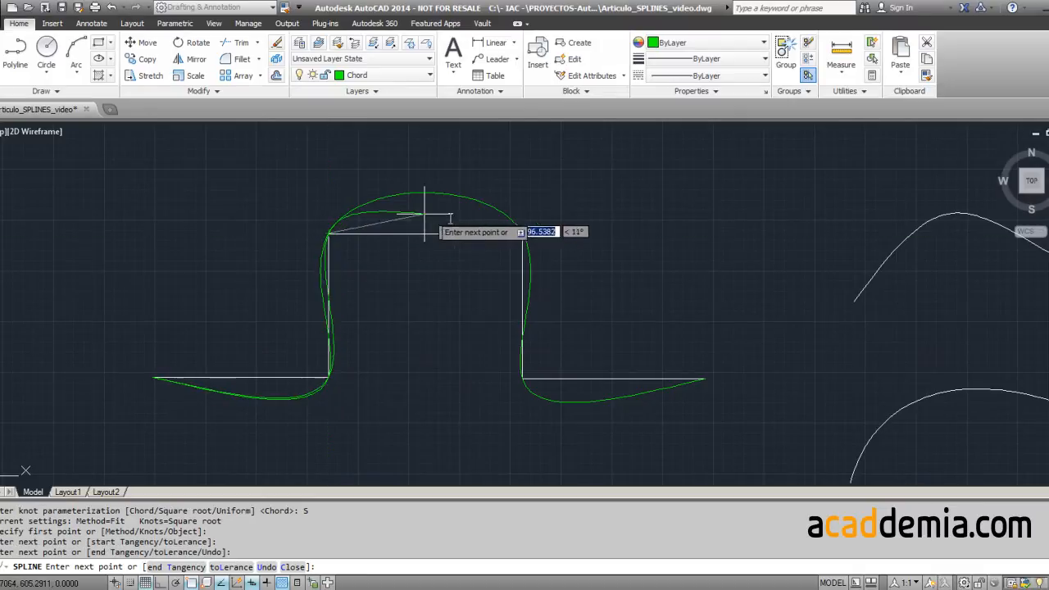
{"action": "left_click", "coordinate": [522, 234]}
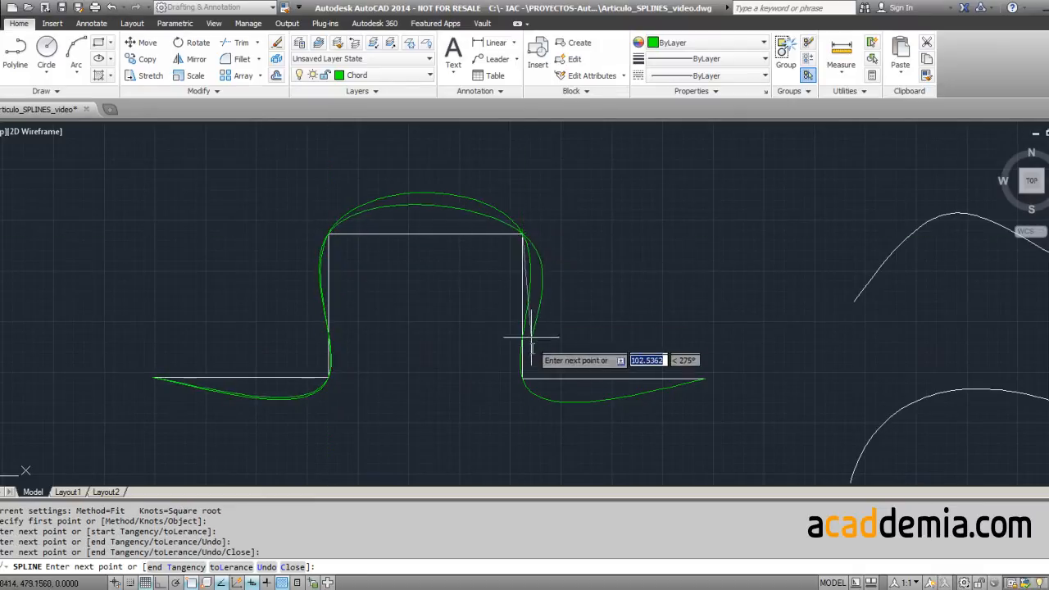
{"action": "left_click", "coordinate": [522, 378]}
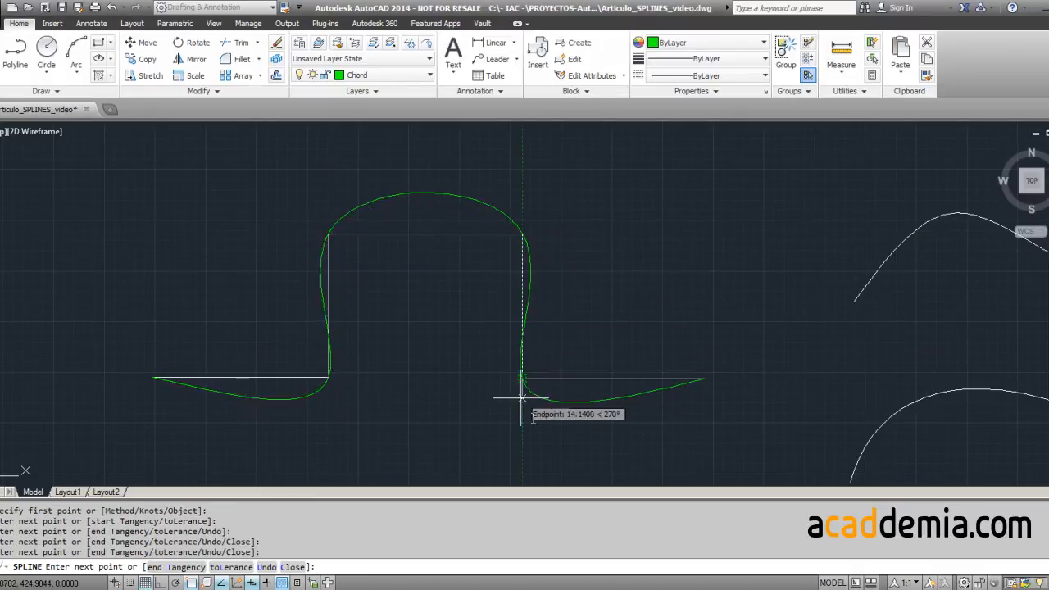
{"action": "left_click", "coordinate": [703, 379]}
{"action": "right_click", "coordinate": [786, 296]}
{"action": "left_click", "coordinate": [820, 300]}
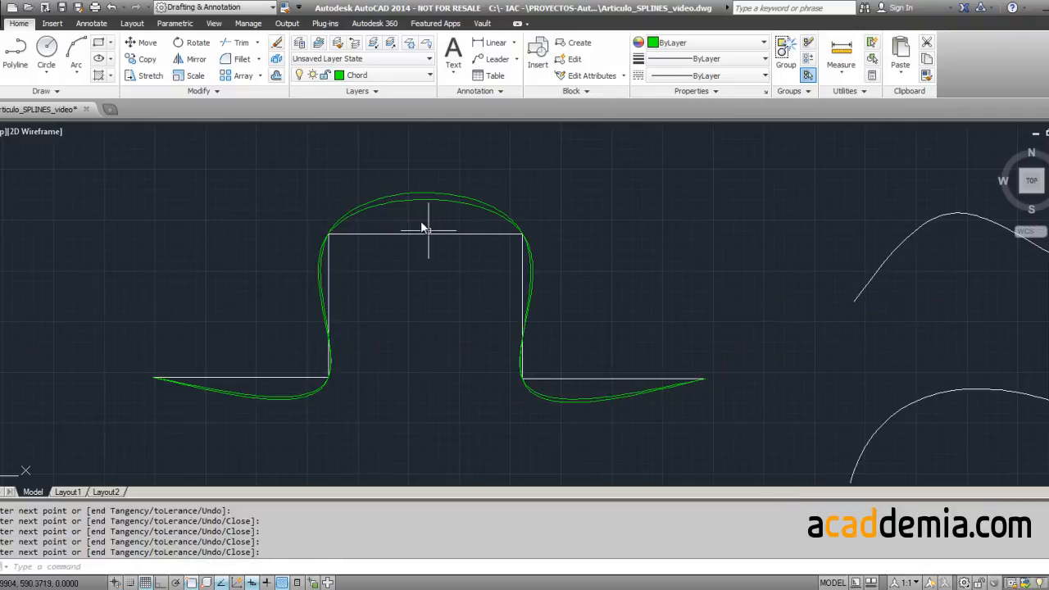
Step: Assign the outer spline, with the higher arch over the lower stepped polyline, to the Square Root layer
{"action": "left_click", "coordinate": [423, 197]}
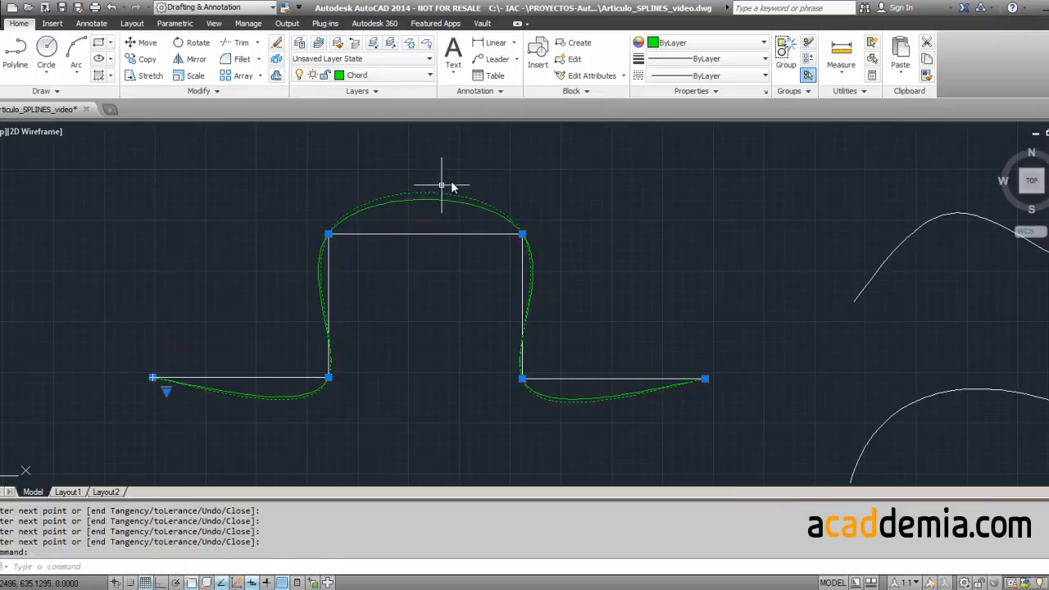
{"action": "left_click", "coordinate": [426, 77]}
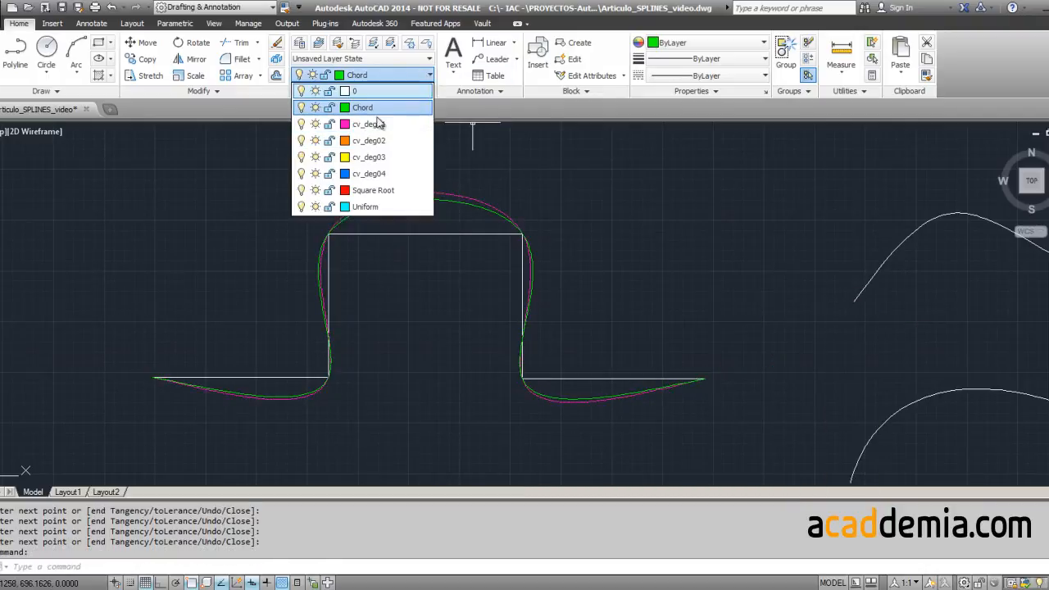
{"action": "left_click", "coordinate": [369, 193]}
{"action": "key", "text": "Escape"}
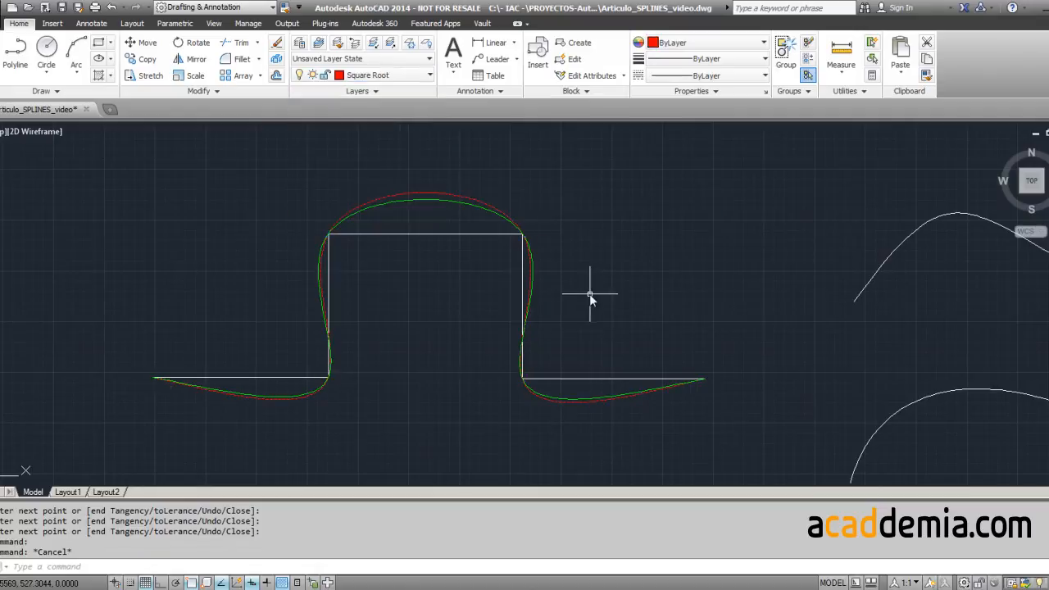
Step: Make Uniform the current layer and start a Fit spline with Uniform knot parameterization
{"action": "left_click", "coordinate": [414, 74]}
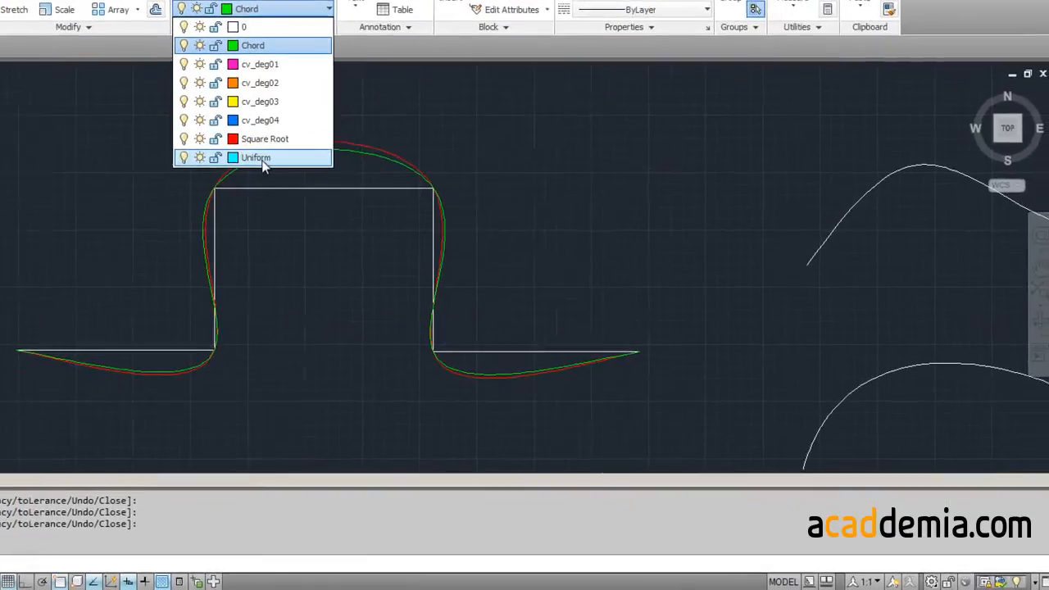
{"action": "left_click", "coordinate": [261, 158]}
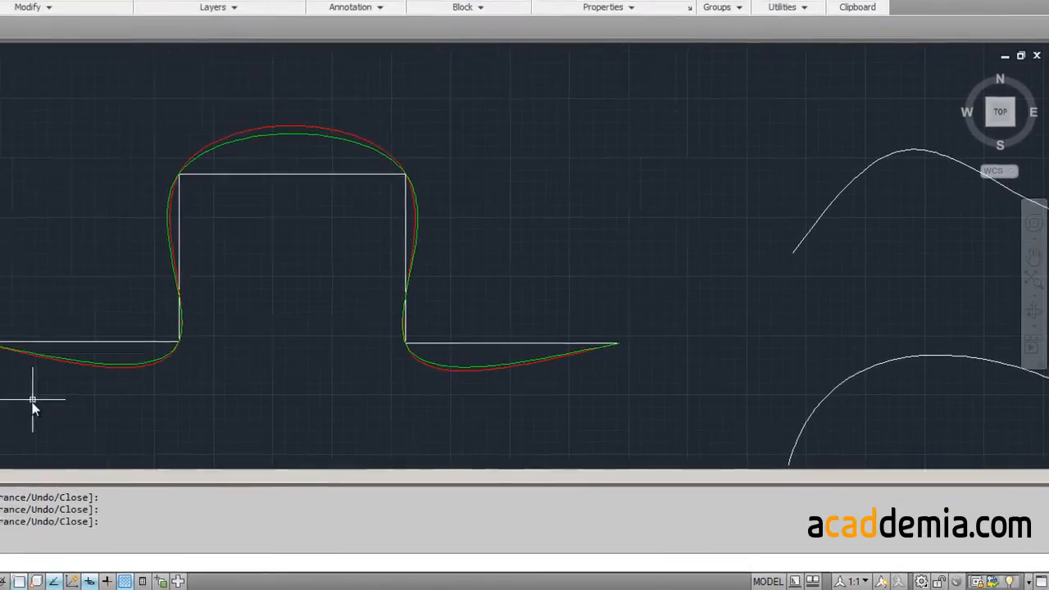
{"action": "key", "text": "Escape"}
{"action": "type", "text": "SPL"}
{"action": "key", "text": "Return"}
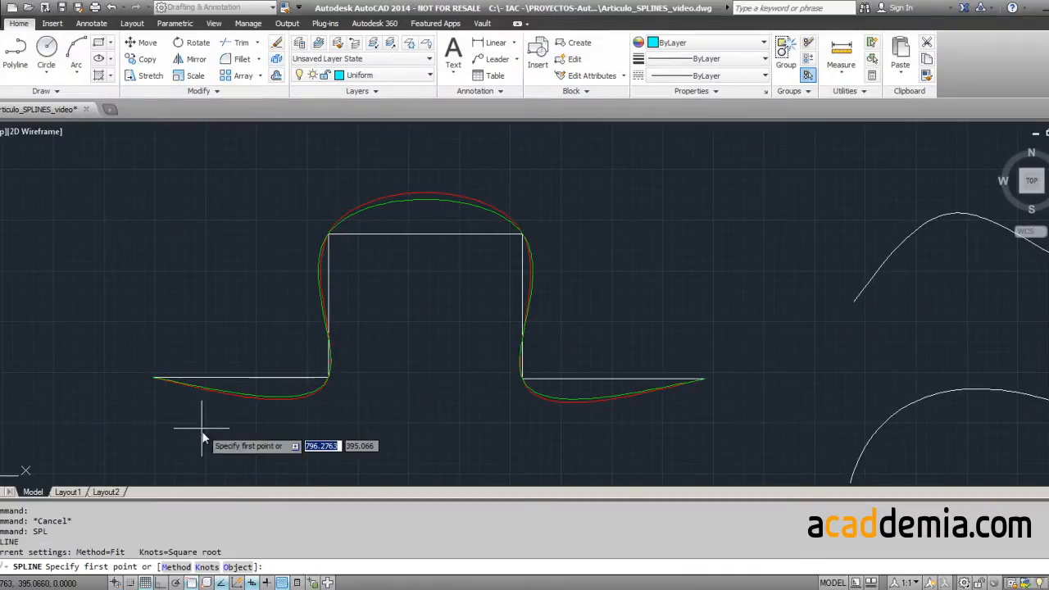
{"action": "left_click", "coordinate": [207, 568]}
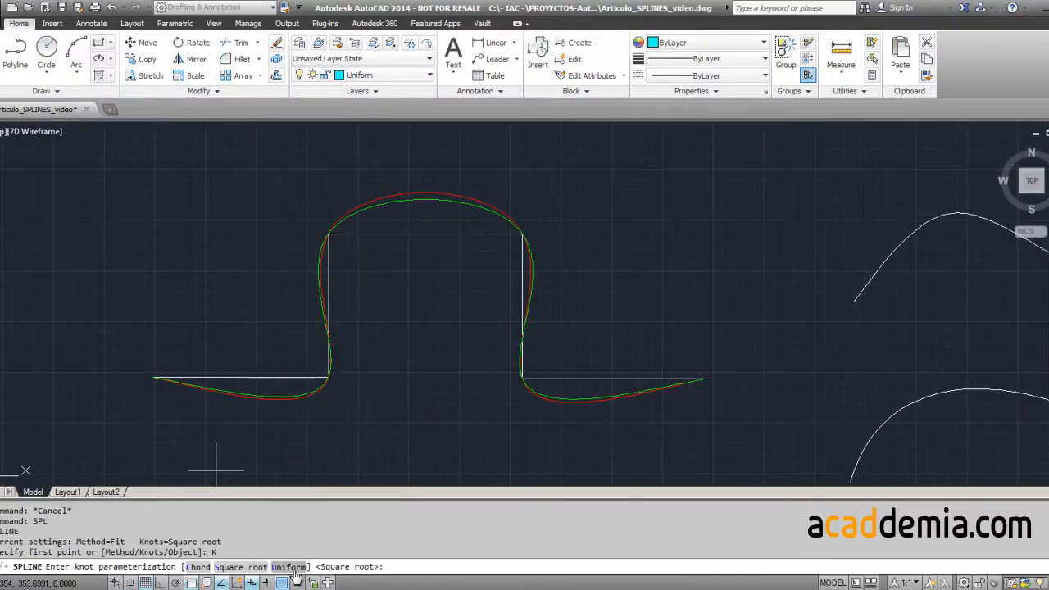
{"action": "left_click", "coordinate": [292, 567]}
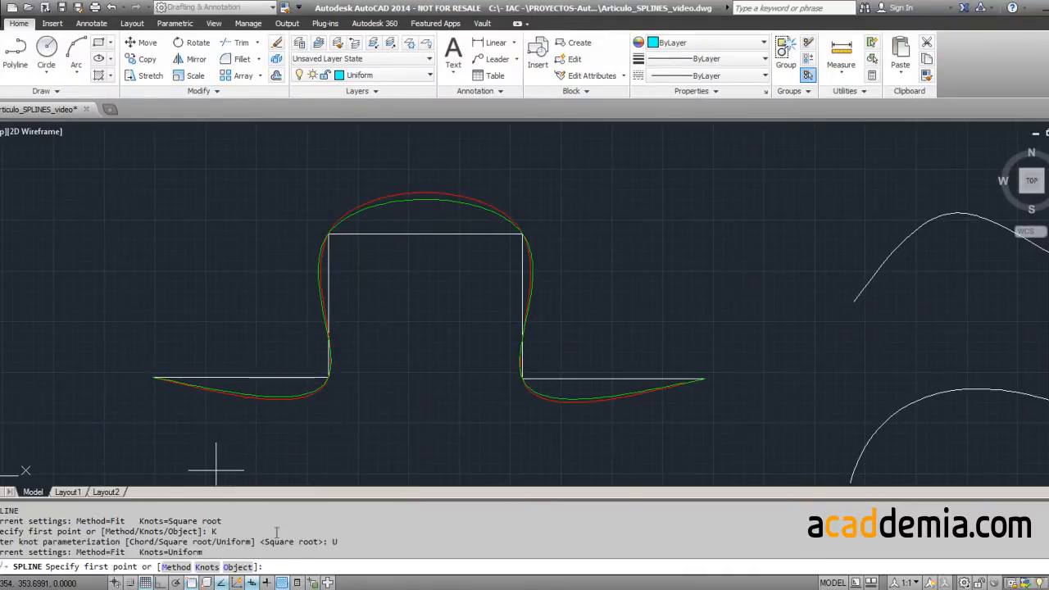
Step: Draw the Uniform spline through all six vertices of the lower stepped polyline, from its left end to its right end
{"action": "left_click", "coordinate": [151, 378]}
{"action": "left_click", "coordinate": [328, 377]}
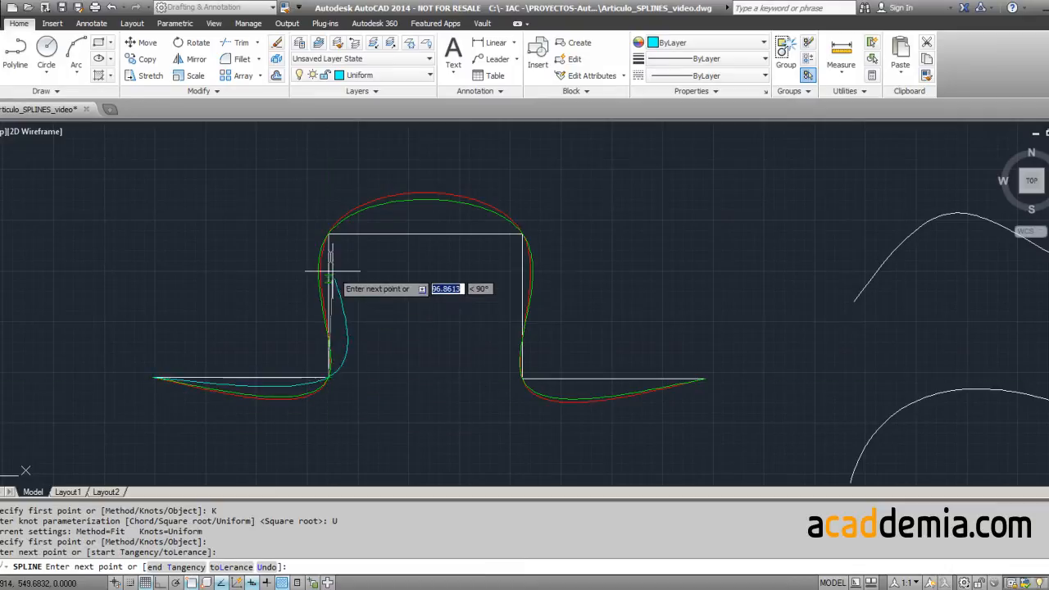
{"action": "left_click", "coordinate": [328, 234]}
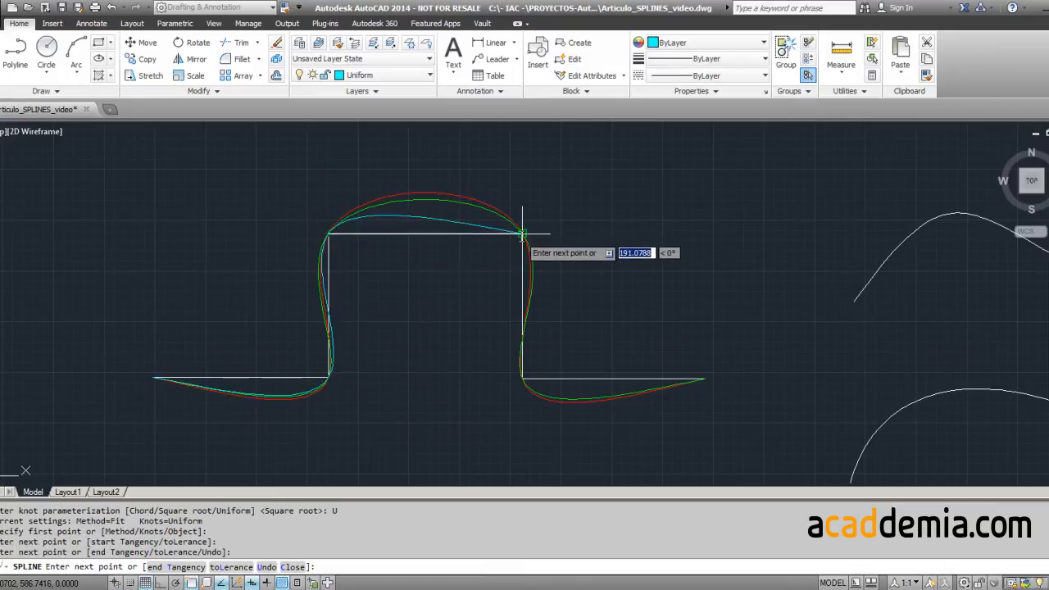
{"action": "left_click", "coordinate": [523, 234]}
{"action": "left_click", "coordinate": [522, 378]}
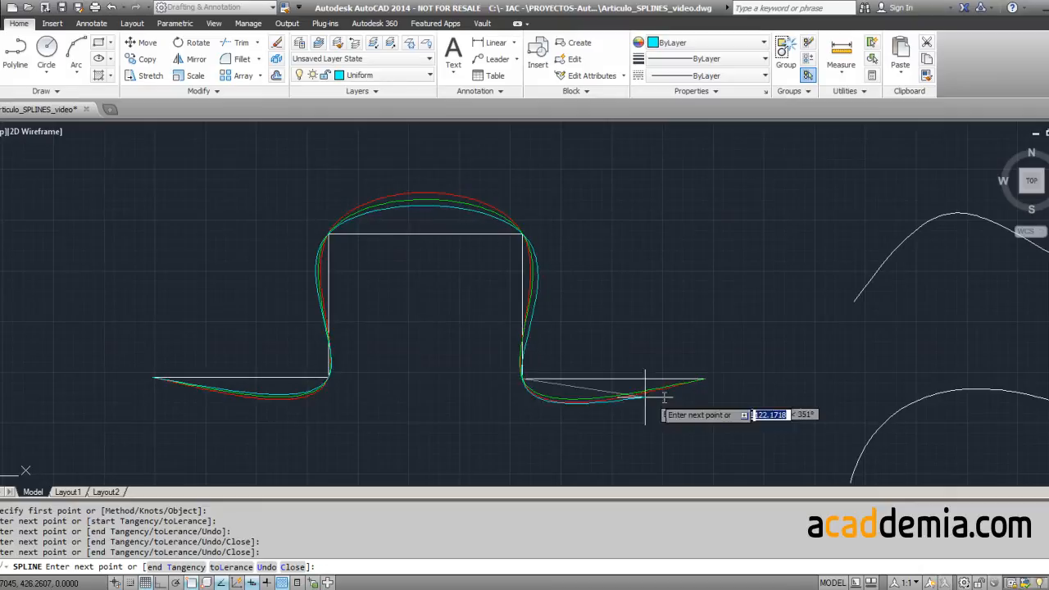
{"action": "left_click", "coordinate": [704, 378]}
{"action": "right_click", "coordinate": [662, 366]}
{"action": "left_click", "coordinate": [667, 379]}
Step: Examine how the three splines just drawn on the lower stepped polyline differ at the arch and upper corners, against the labelled sample above
{"action": "scroll", "coordinate": [529, 378], "scroll_direction": "up", "scroll_amount": 5}
{"action": "scroll", "coordinate": [518, 389], "scroll_direction": "down", "scroll_amount": 5}
{"action": "scroll", "coordinate": [492, 443], "scroll_direction": "up", "scroll_amount": 3}
{"action": "scroll", "coordinate": [512, 352], "scroll_direction": "down", "scroll_amount": 3}
{"action": "middle_click_drag", "start_coordinate": [511, 323], "coordinate": [464, 270]}
{"action": "mouse_move", "coordinate": [725, 358]}
{"action": "middle_mouse_down"}
{"action": "mouse_move", "coordinate": [616, 354]}
{"action": "mouse_move", "coordinate": [592, 387]}
{"action": "mouse_move", "coordinate": [468, 370]}
{"action": "mouse_move", "coordinate": [604, 356]}
{"action": "middle_mouse_up"}
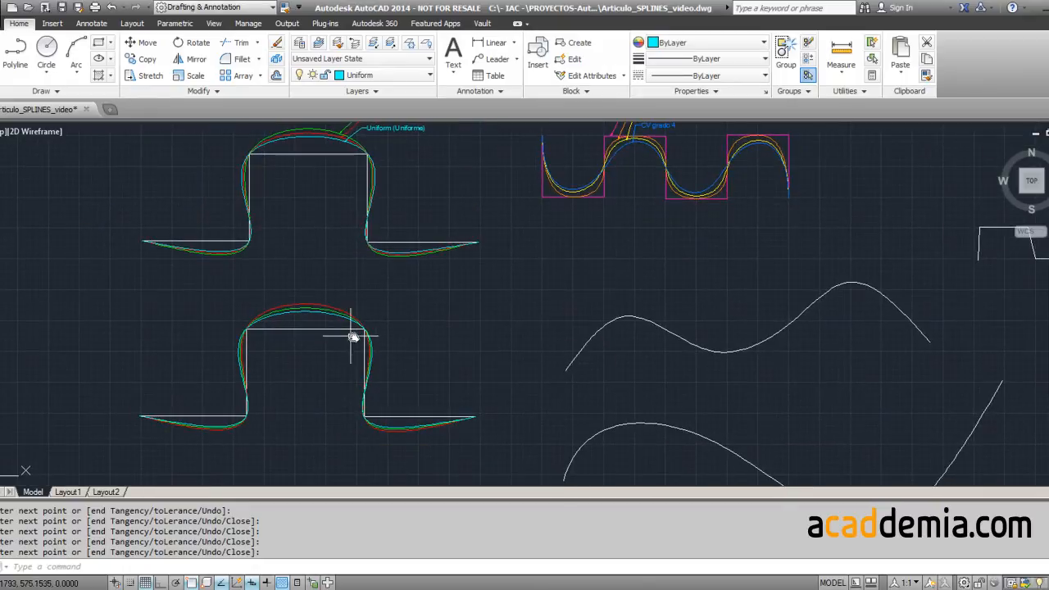
{"action": "scroll", "coordinate": [363, 334], "scroll_direction": "up", "scroll_amount": 5}
{"action": "scroll", "coordinate": [363, 334], "scroll_direction": "down", "scroll_amount": 3}
{"action": "scroll", "coordinate": [363, 334], "scroll_direction": "down", "scroll_amount": 3}
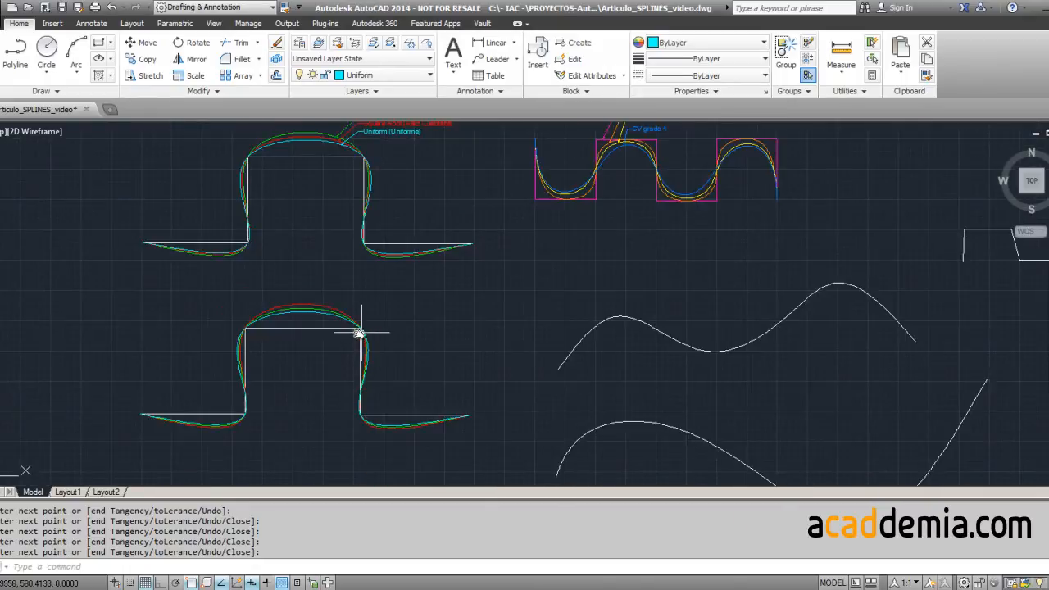
{"action": "scroll", "coordinate": [286, 329], "scroll_direction": "up", "scroll_amount": 6}
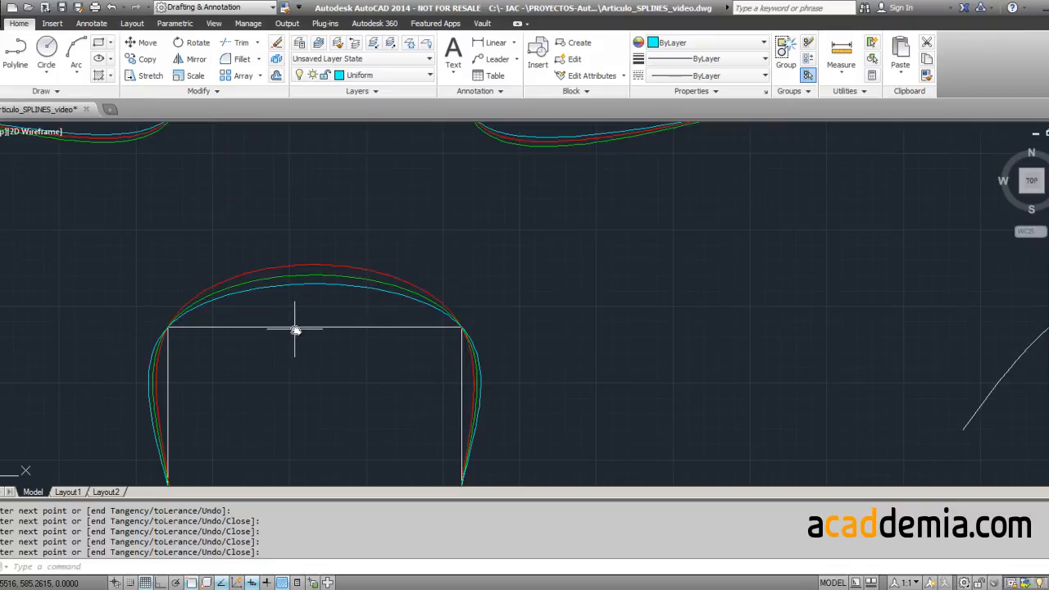
{"action": "scroll", "coordinate": [294, 330], "scroll_direction": "down", "scroll_amount": 2}
{"action": "scroll", "coordinate": [355, 304], "scroll_direction": "down", "scroll_amount": 2}
{"action": "scroll", "coordinate": [386, 321], "scroll_direction": "up", "scroll_amount": 6}
{"action": "scroll", "coordinate": [324, 328], "scroll_direction": "up", "scroll_amount": 2}
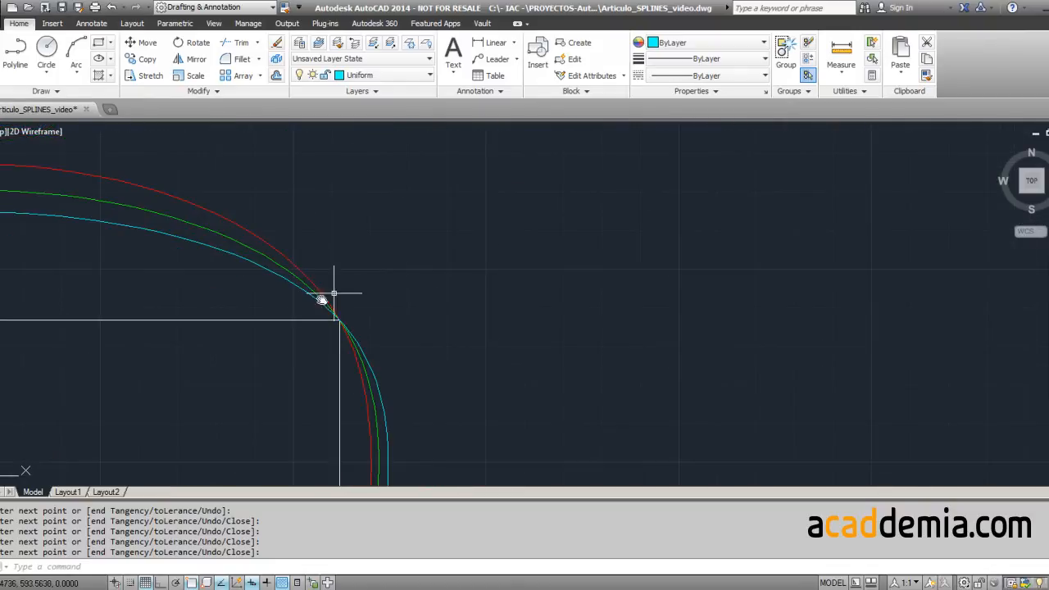
{"action": "scroll", "coordinate": [346, 303], "scroll_direction": "down", "scroll_amount": 4}
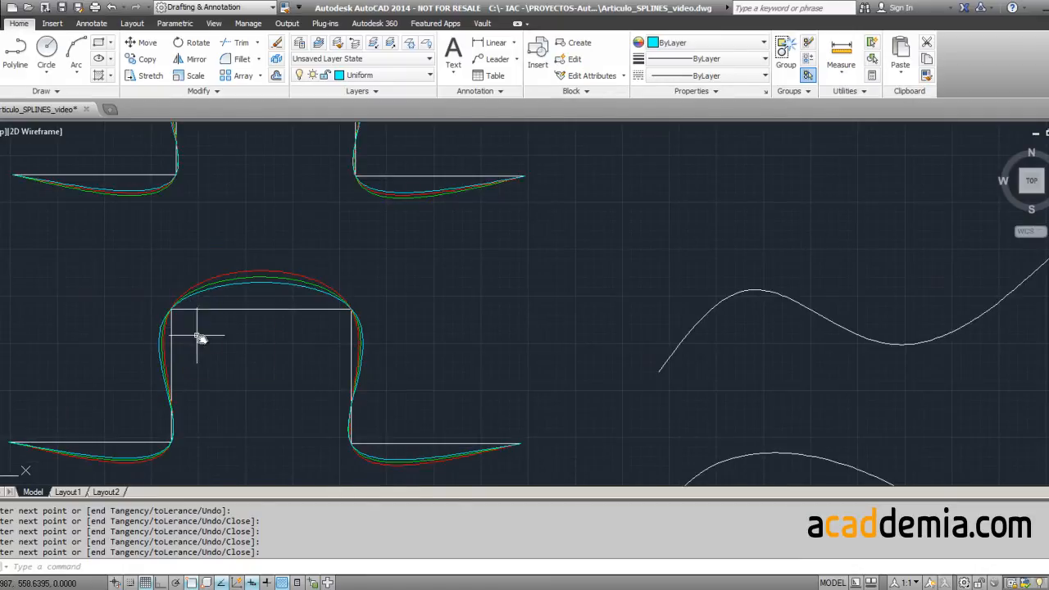
Step: Examine how the labelled CV grado 1 to CV grado 4 sample splines differ along the square-wave outline
{"action": "scroll", "coordinate": [340, 333], "scroll_direction": "down", "scroll_amount": 5}
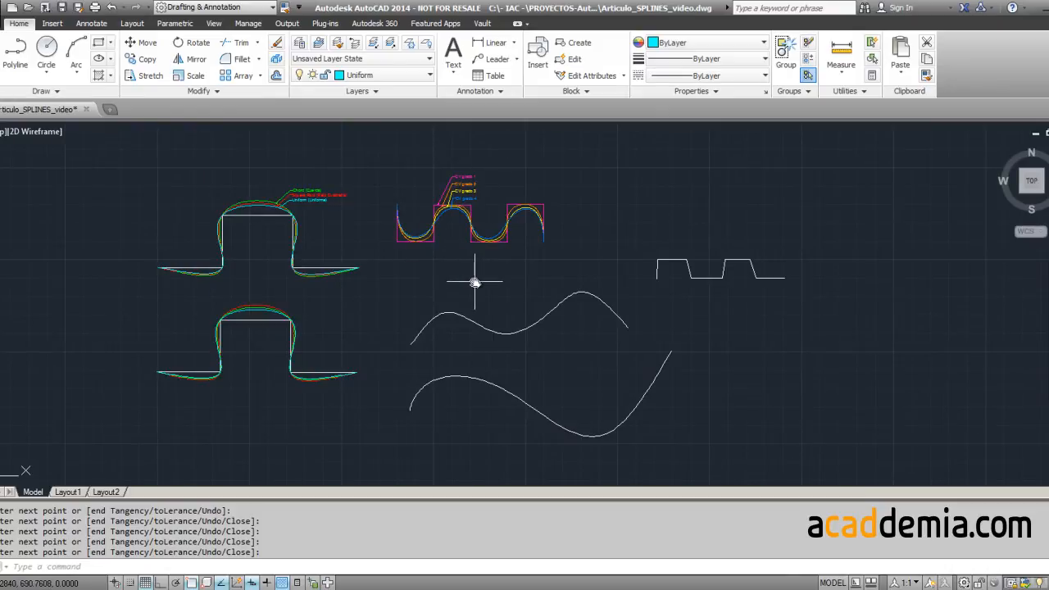
{"action": "mouse_move", "coordinate": [466, 279]}
{"action": "middle_mouse_down"}
{"action": "mouse_move", "coordinate": [546, 298]}
{"action": "mouse_move", "coordinate": [536, 309]}
{"action": "middle_mouse_up"}
{"action": "scroll", "coordinate": [495, 255], "scroll_direction": "up", "scroll_amount": 4}
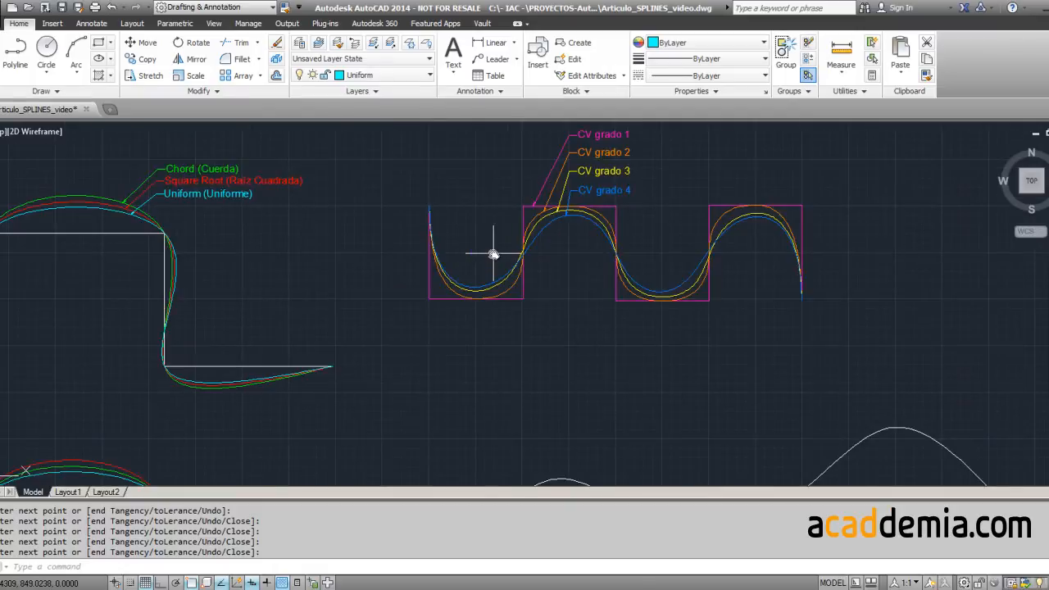
{"action": "scroll", "coordinate": [584, 219], "scroll_direction": "up", "scroll_amount": 2}
{"action": "middle_click_drag", "start_coordinate": [579, 216], "coordinate": [547, 371]}
{"action": "scroll", "coordinate": [547, 371], "scroll_direction": "down", "scroll_amount": 2}
{"action": "scroll", "coordinate": [547, 371], "scroll_direction": "up", "scroll_amount": 2}
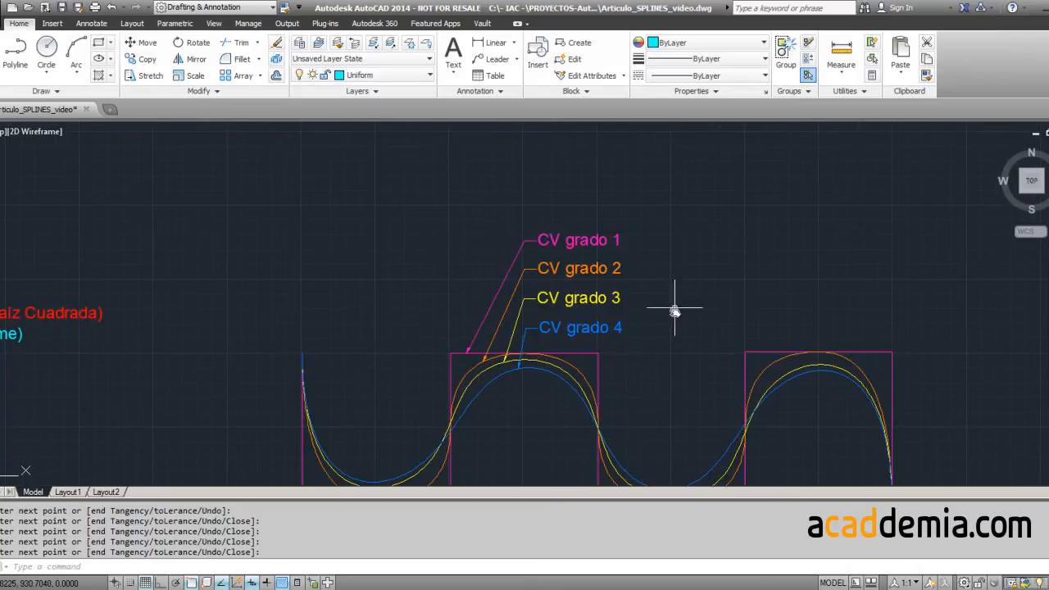
{"action": "middle_click_drag", "start_coordinate": [676, 319], "coordinate": [714, 255]}
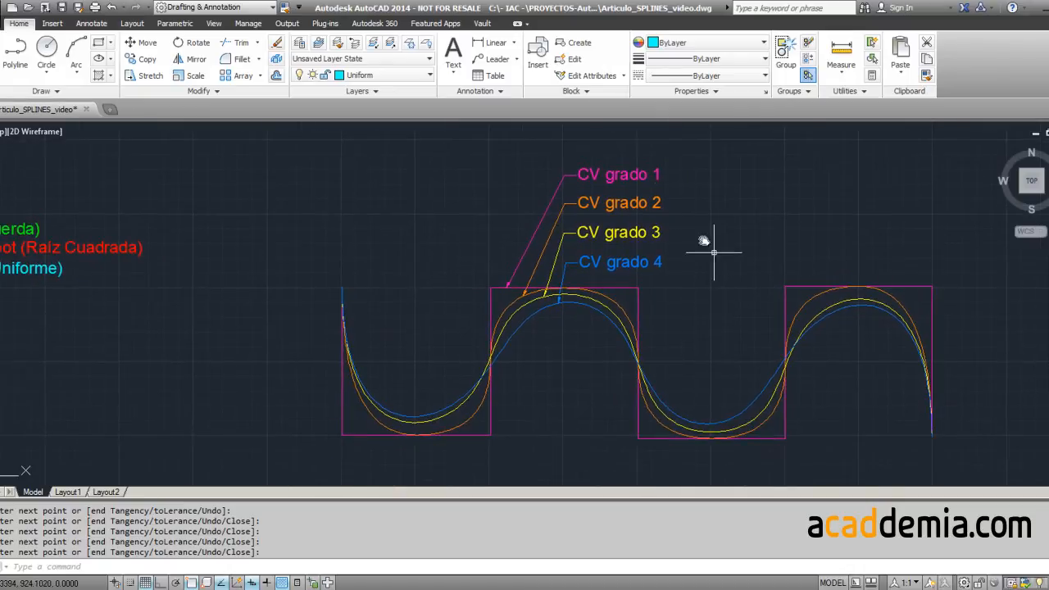
{"action": "middle_click_drag", "start_coordinate": [677, 374], "coordinate": [665, 298]}
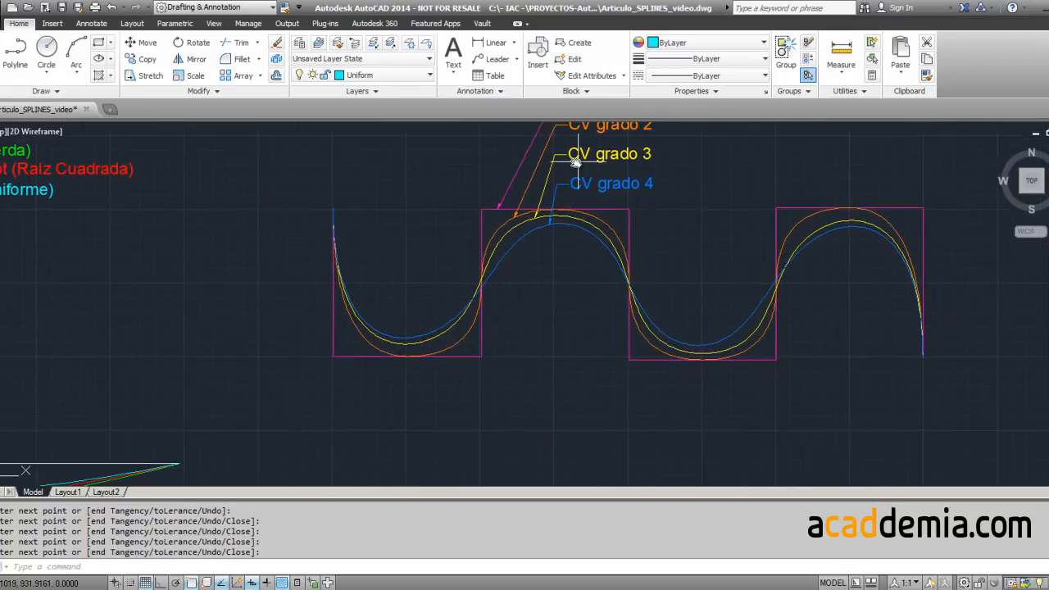
{"action": "middle_click_drag", "start_coordinate": [565, 279], "coordinate": [546, 228]}
{"action": "scroll", "coordinate": [547, 232], "scroll_direction": "down", "scroll_amount": 4}
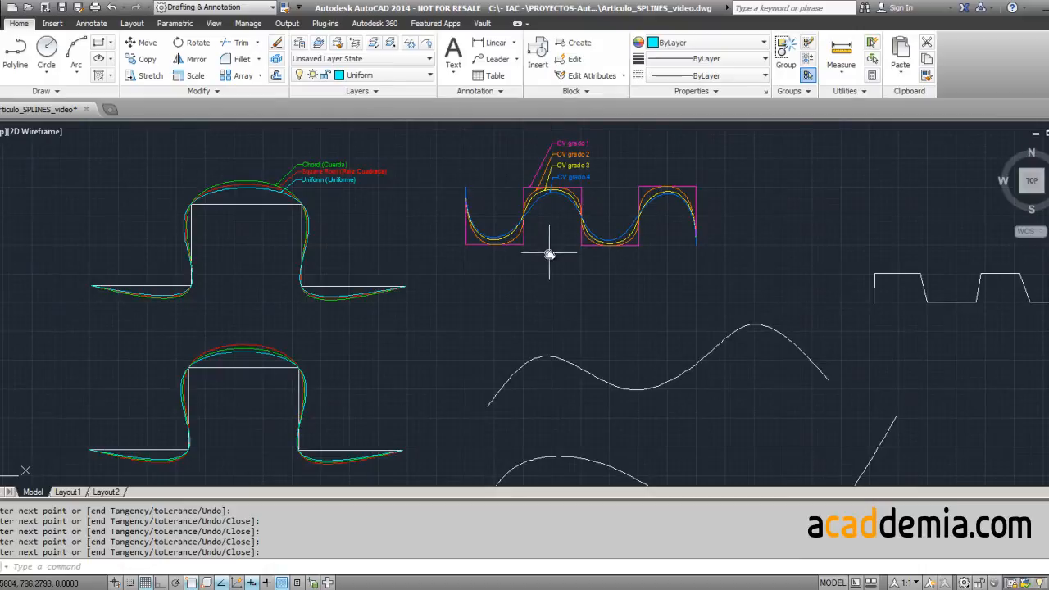
{"action": "mouse_move", "coordinate": [604, 284]}
{"action": "middle_mouse_down"}
{"action": "mouse_move", "coordinate": [557, 258]}
{"action": "mouse_move", "coordinate": [475, 304]}
{"action": "mouse_move", "coordinate": [343, 338]}
{"action": "middle_mouse_up"}
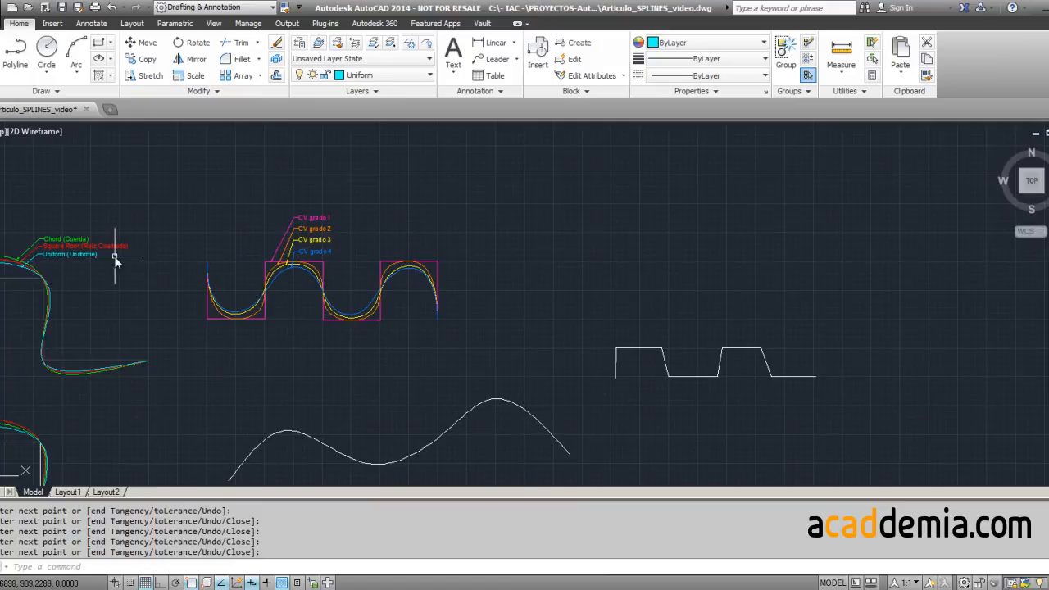
Step: Make cv_deg01 the current layer, keeping color 220 for it
{"action": "left_click", "coordinate": [363, 75]}
{"action": "left_click", "coordinate": [352, 125]}
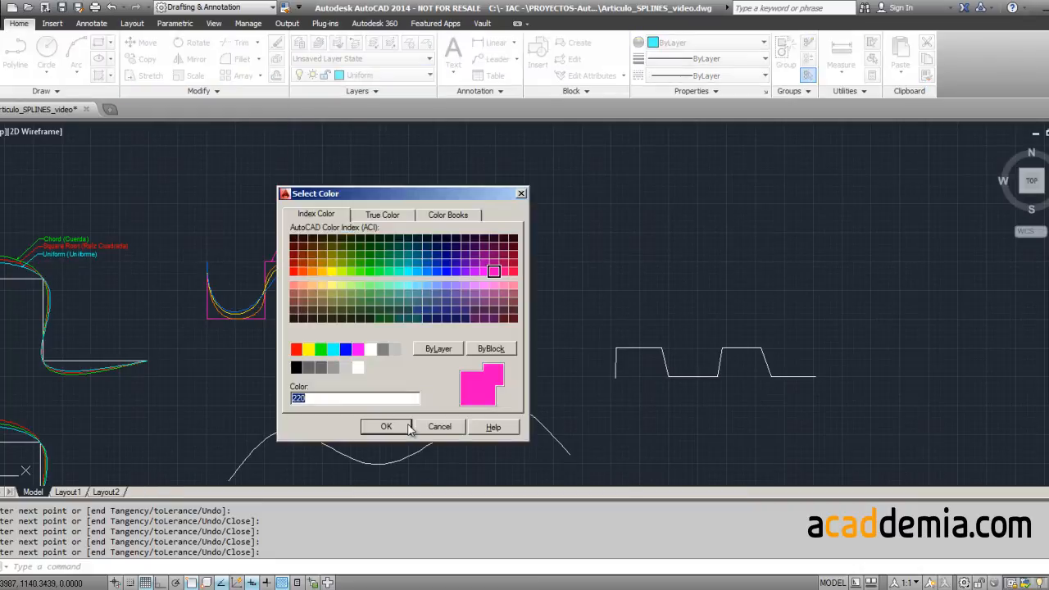
{"action": "left_click", "coordinate": [408, 428]}
{"action": "left_click", "coordinate": [417, 77]}
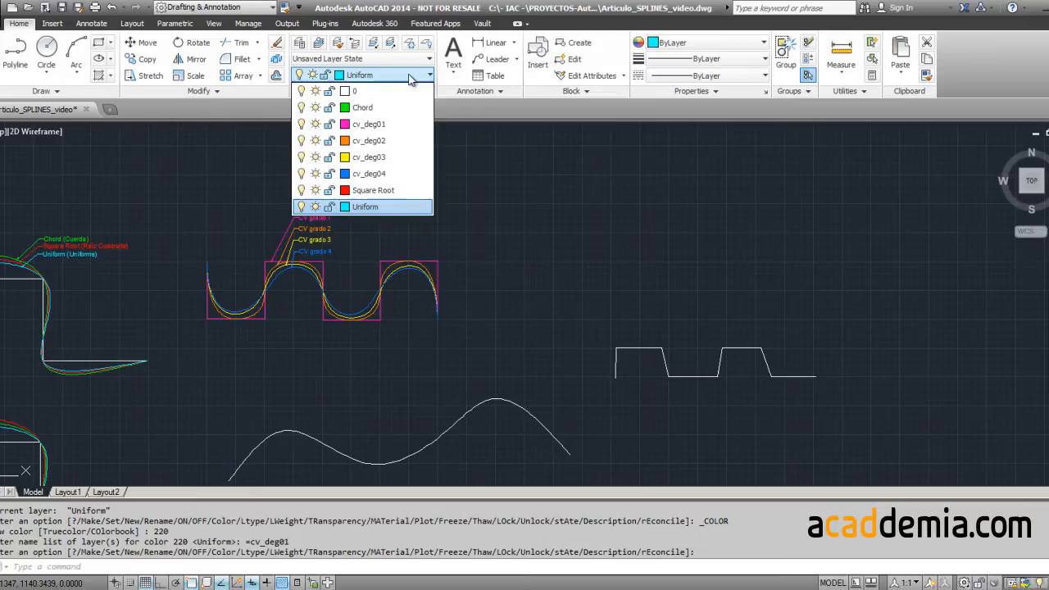
{"action": "left_click", "coordinate": [370, 125]}
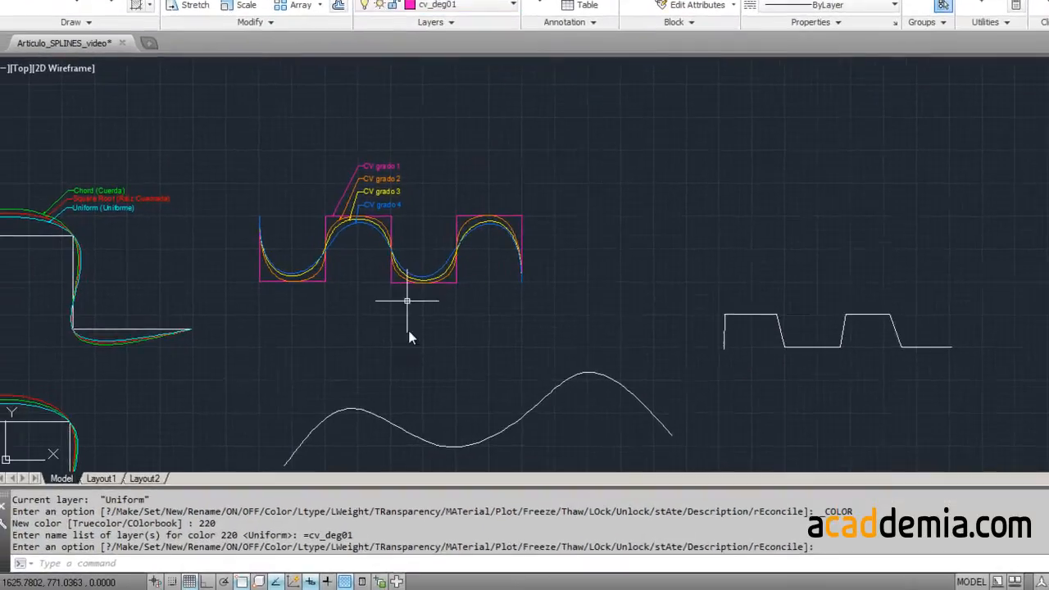
Step: Turn on Ortho mode and start a spline using the CV method with degree 1
{"action": "middle_click_drag", "start_coordinate": [410, 332], "coordinate": [472, 235]}
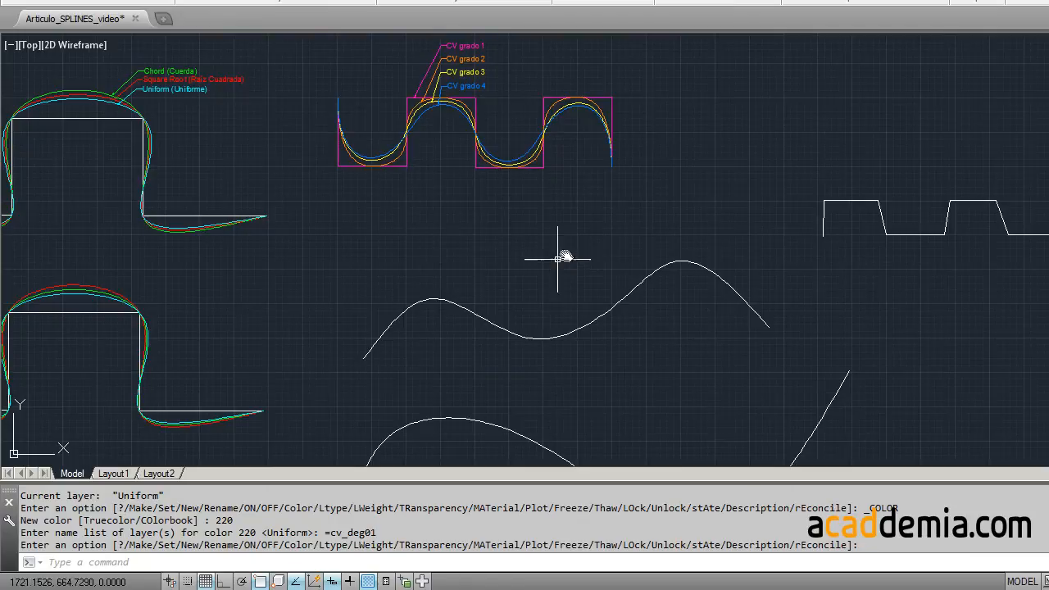
{"action": "middle_click_drag", "start_coordinate": [564, 258], "coordinate": [410, 326]}
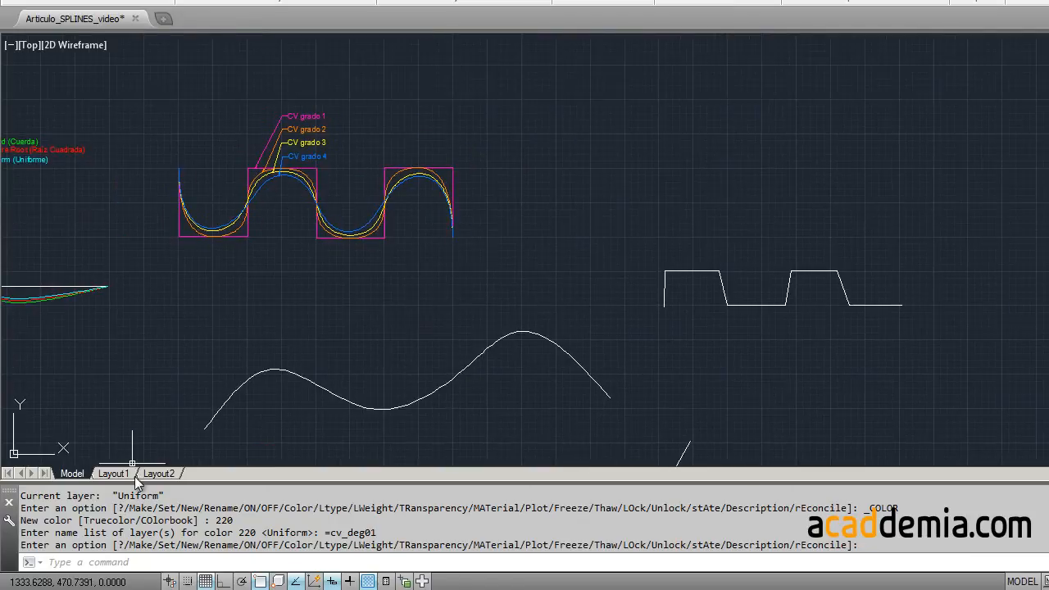
{"action": "mouse_move", "coordinate": [117, 477]}
{"action": "key", "text": "Return"}
{"action": "key", "text": "F8"}
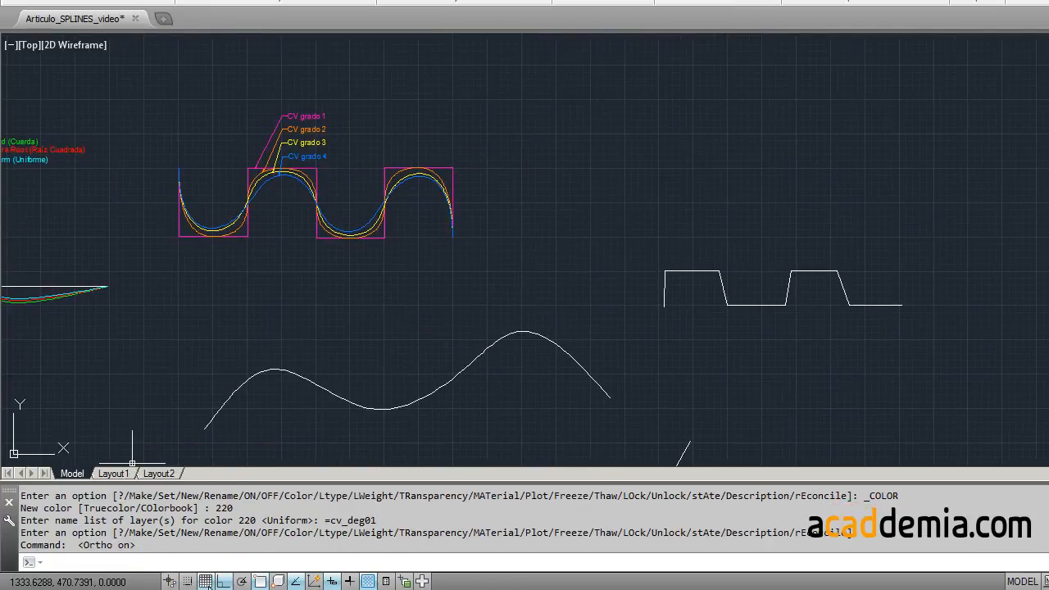
{"action": "key", "text": "Return"}
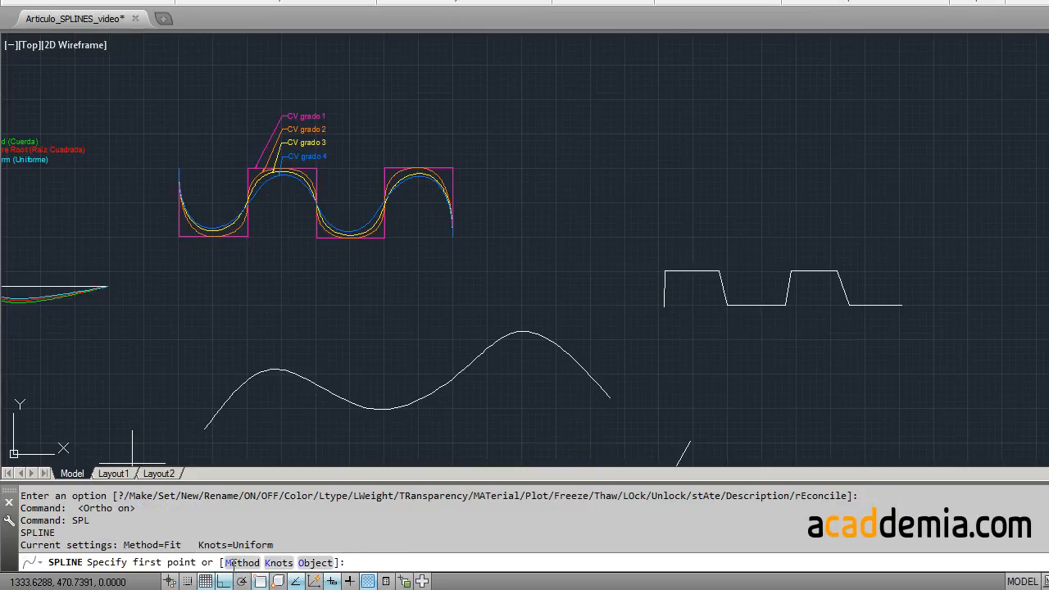
{"action": "left_click", "coordinate": [234, 565]}
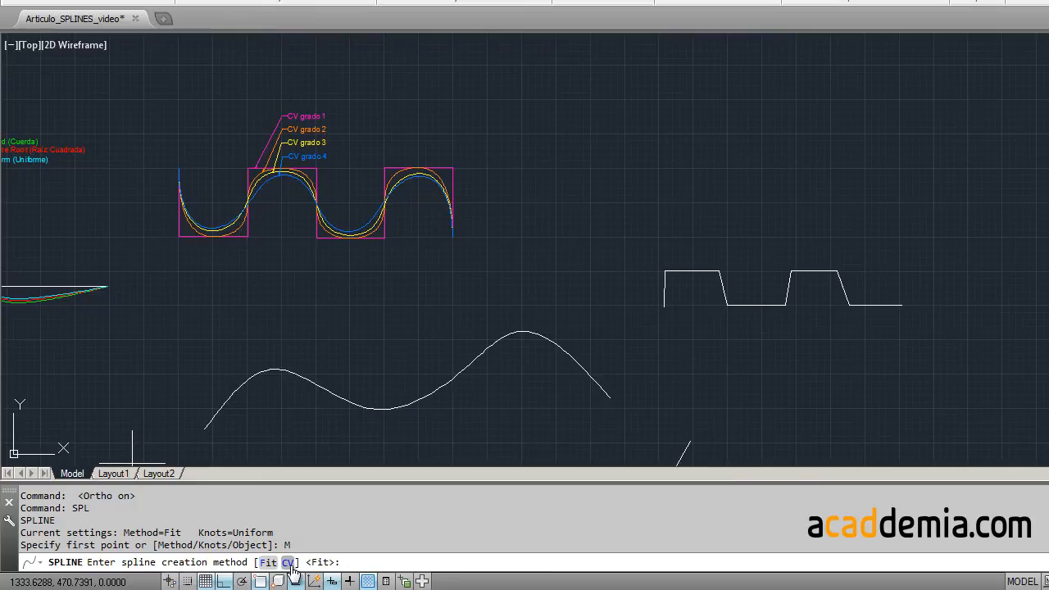
{"action": "left_click", "coordinate": [288, 564]}
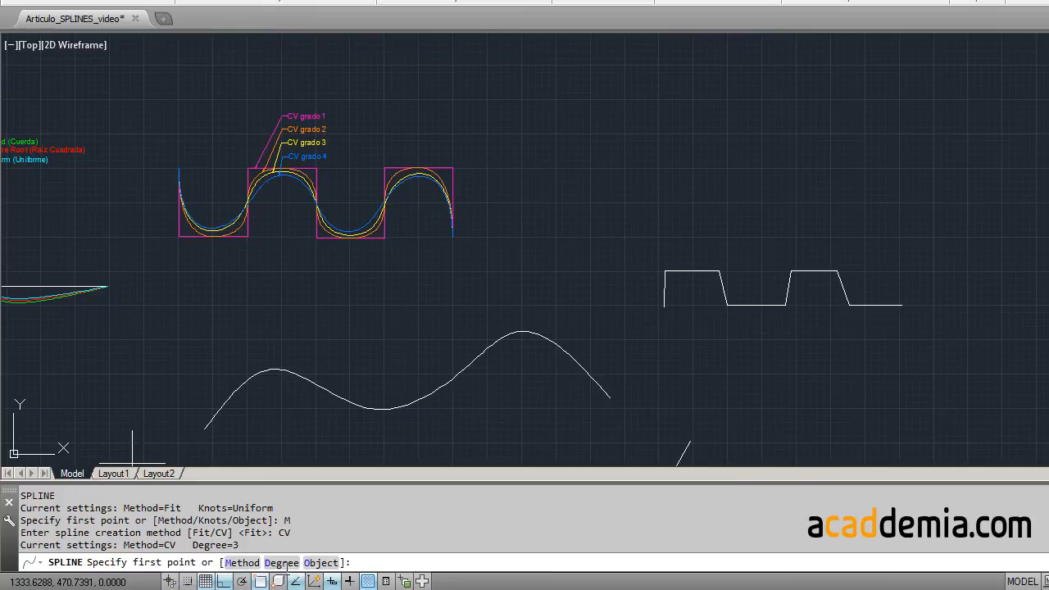
{"action": "left_click", "coordinate": [289, 564]}
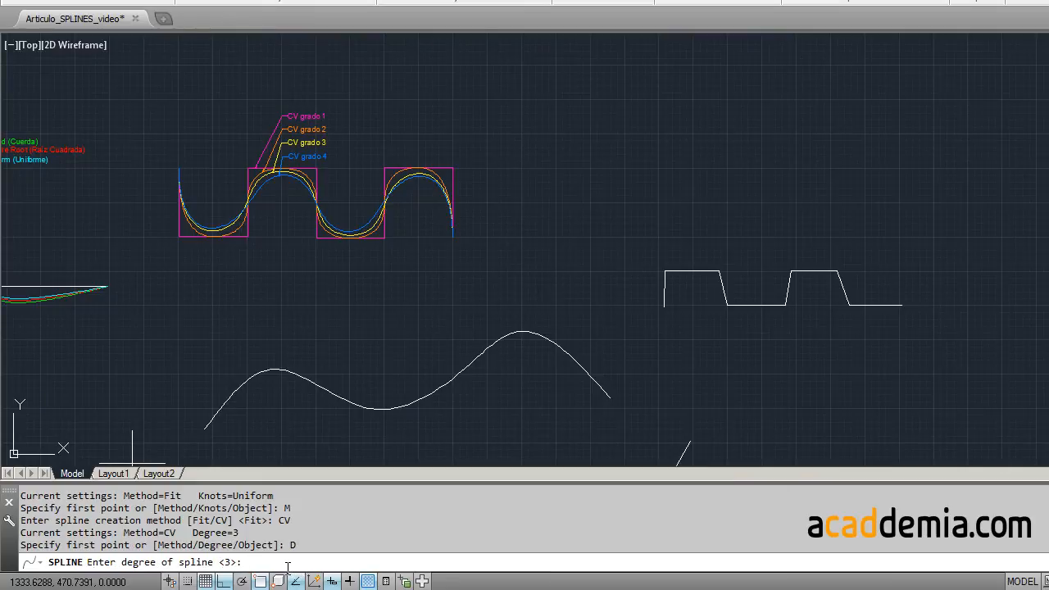
{"action": "type", "text": "1"}
{"action": "key", "text": "Return"}
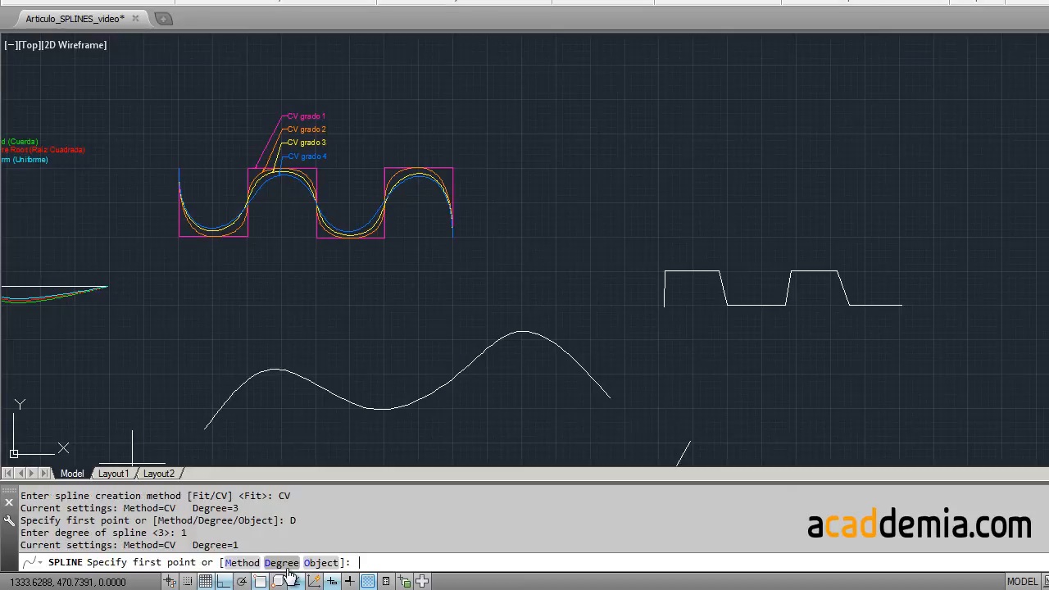
Step: Draw the degree 1 spline as a ten-point square wave about 98 units high in the empty area beside the CV grado samples
{"action": "left_click", "coordinate": [588, 218]}
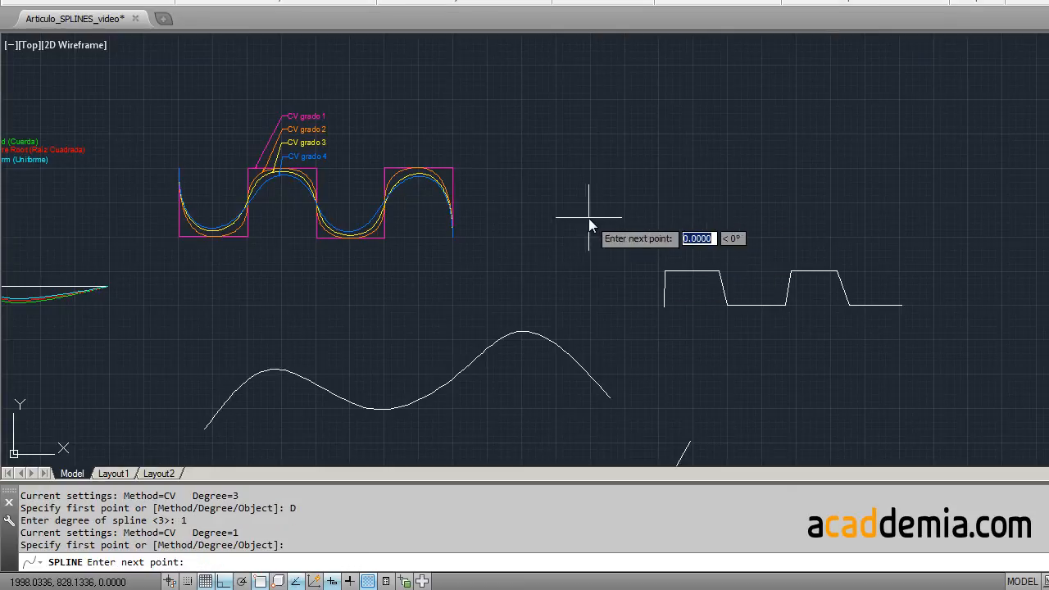
{"action": "left_click", "coordinate": [590, 150]}
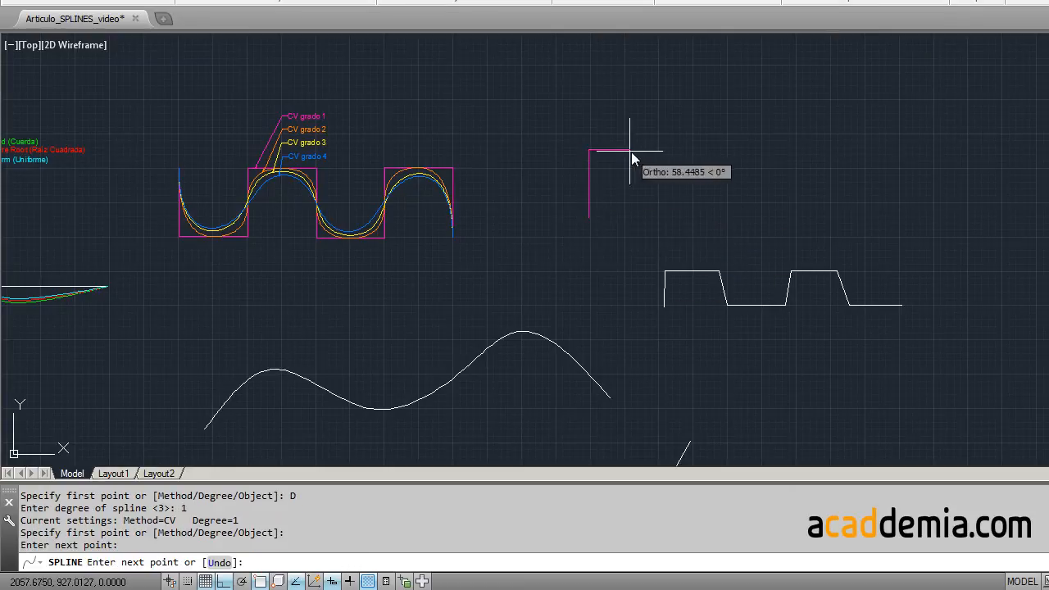
{"action": "left_click", "coordinate": [646, 151]}
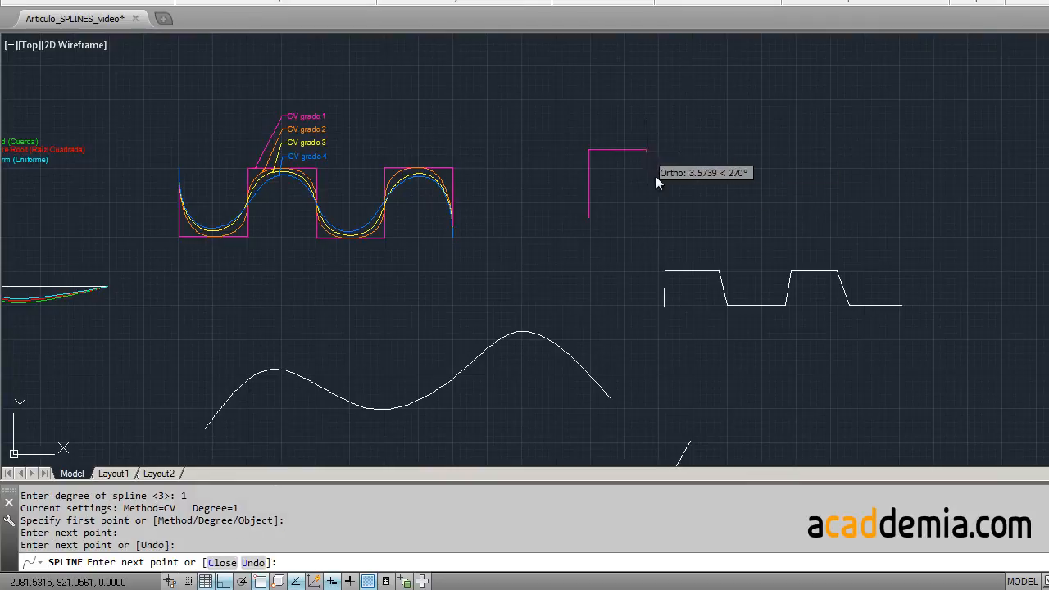
{"action": "left_click", "coordinate": [646, 215]}
{"action": "left_click", "coordinate": [709, 215]}
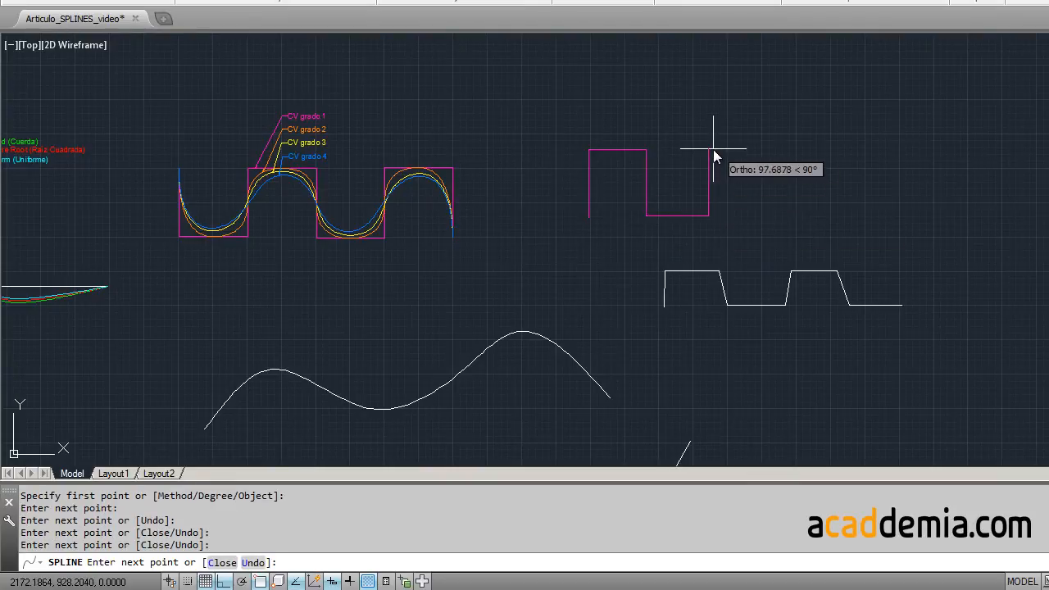
{"action": "left_click", "coordinate": [709, 150]}
{"action": "left_click", "coordinate": [769, 150]}
{"action": "left_click", "coordinate": [770, 217]}
{"action": "left_click", "coordinate": [835, 216]}
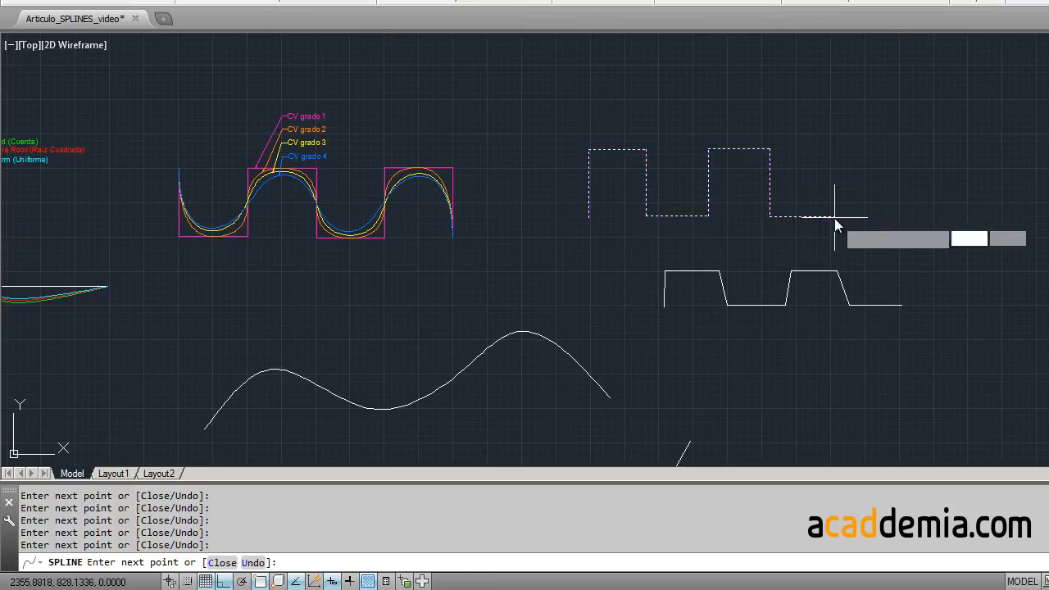
{"action": "left_click", "coordinate": [836, 150]}
{"action": "right_click", "coordinate": [915, 168]}
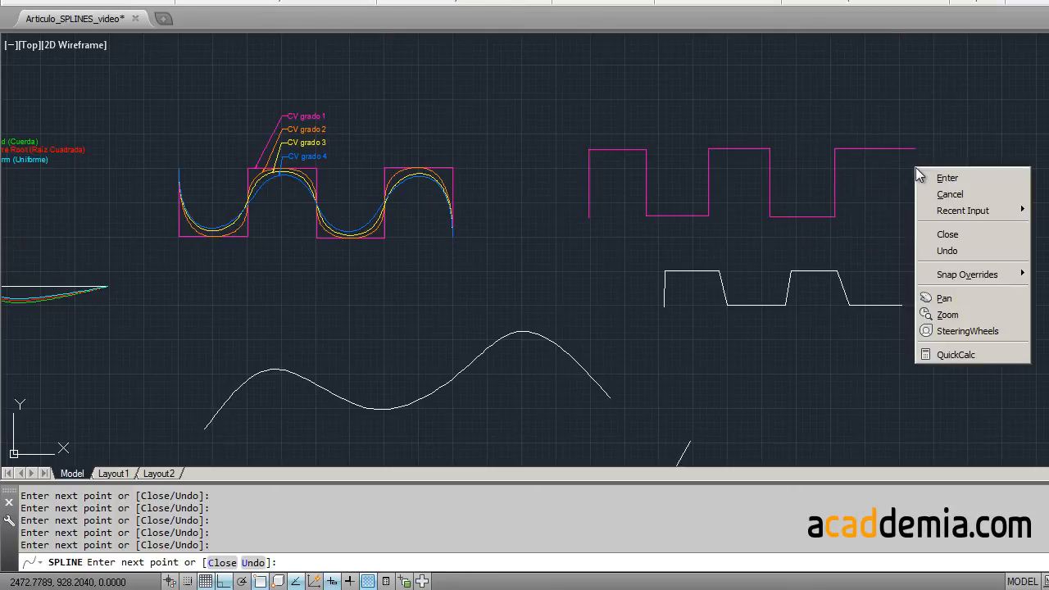
{"action": "left_click", "coordinate": [939, 188]}
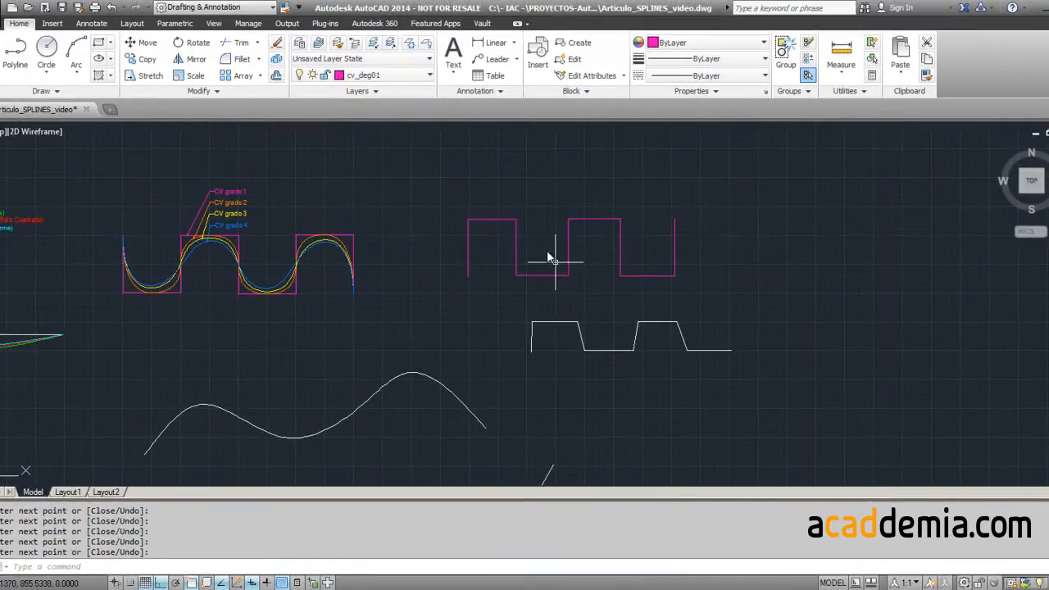
Step: Select the new square-wave spline and switch its grips to fit points, and back to control vertices
{"action": "scroll", "coordinate": [561, 273], "scroll_direction": "up", "scroll_amount": 2}
{"action": "left_click", "coordinate": [496, 245]}
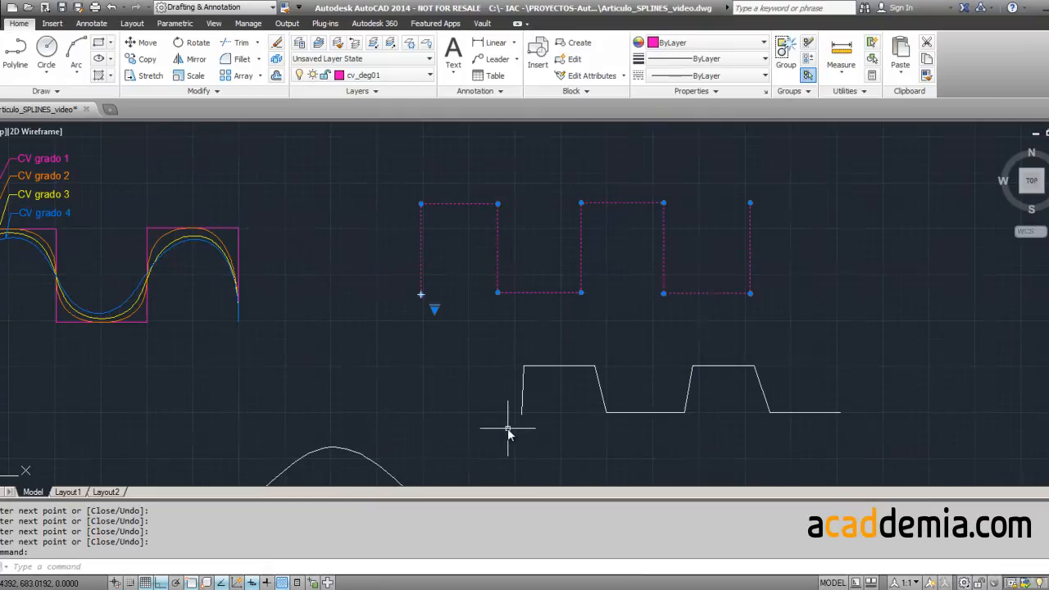
{"action": "left_click", "coordinate": [452, 318]}
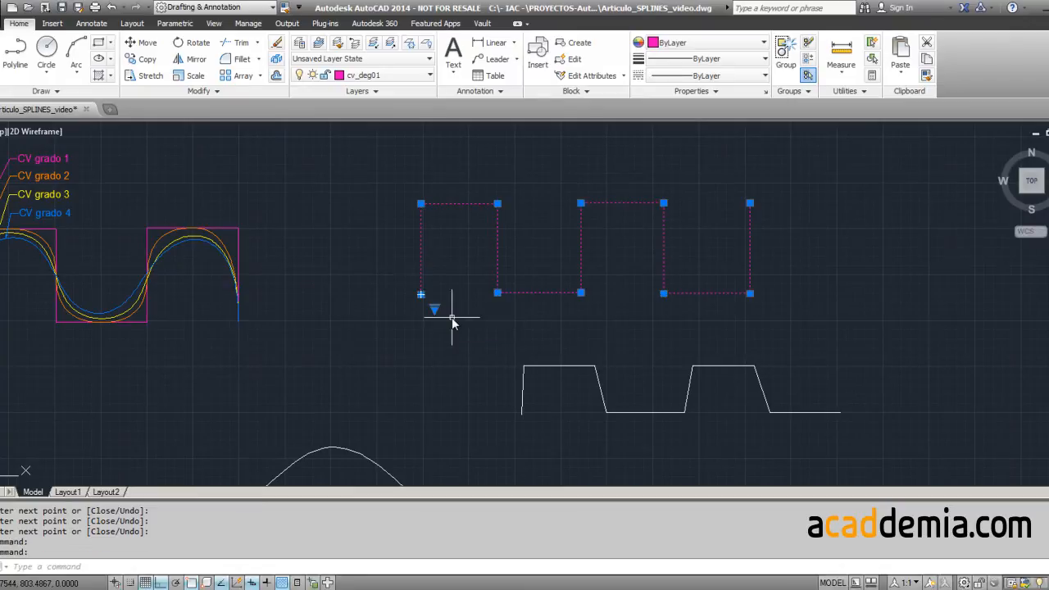
{"action": "mouse_move", "coordinate": [437, 311]}
{"action": "left_click", "coordinate": [454, 333]}
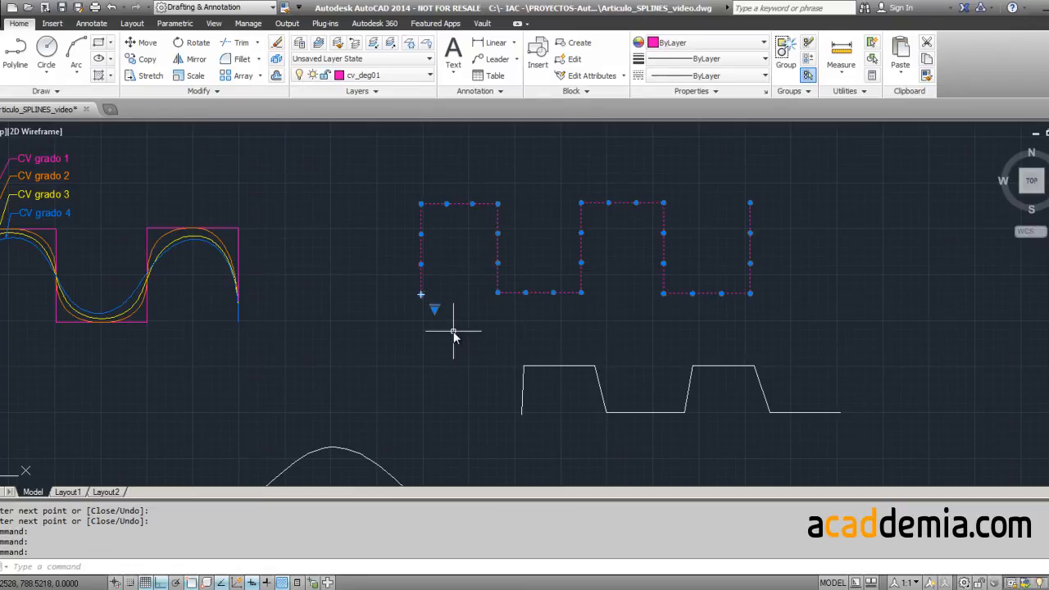
Step: Try stretching control vertices on both sides of the first trough outward and on the first crest upward, and undo these edits
{"action": "left_click", "coordinate": [581, 232]}
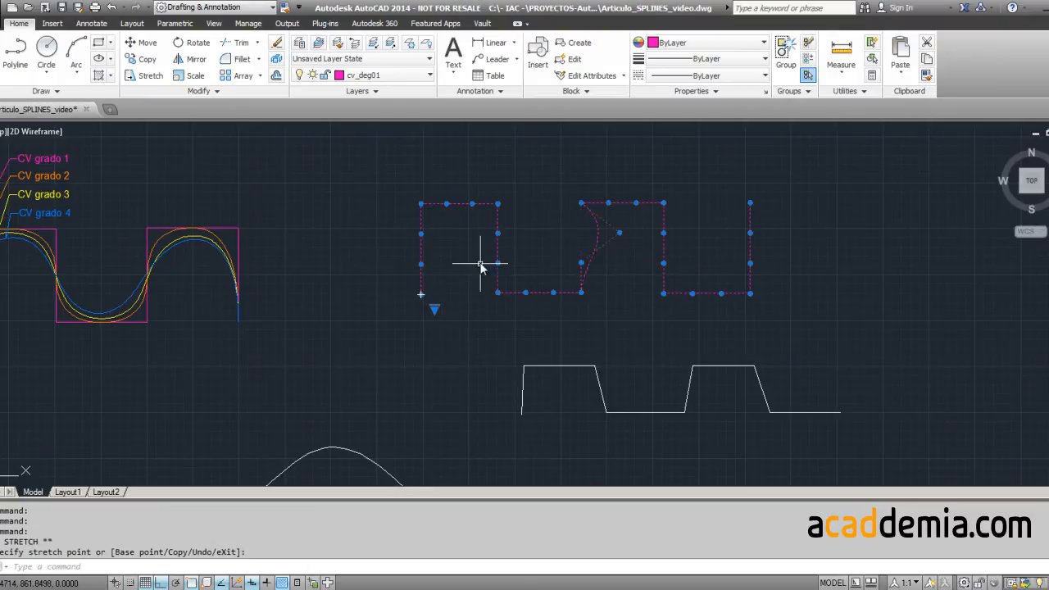
{"action": "left_click", "coordinate": [502, 234]}
{"action": "left_click", "coordinate": [496, 233]}
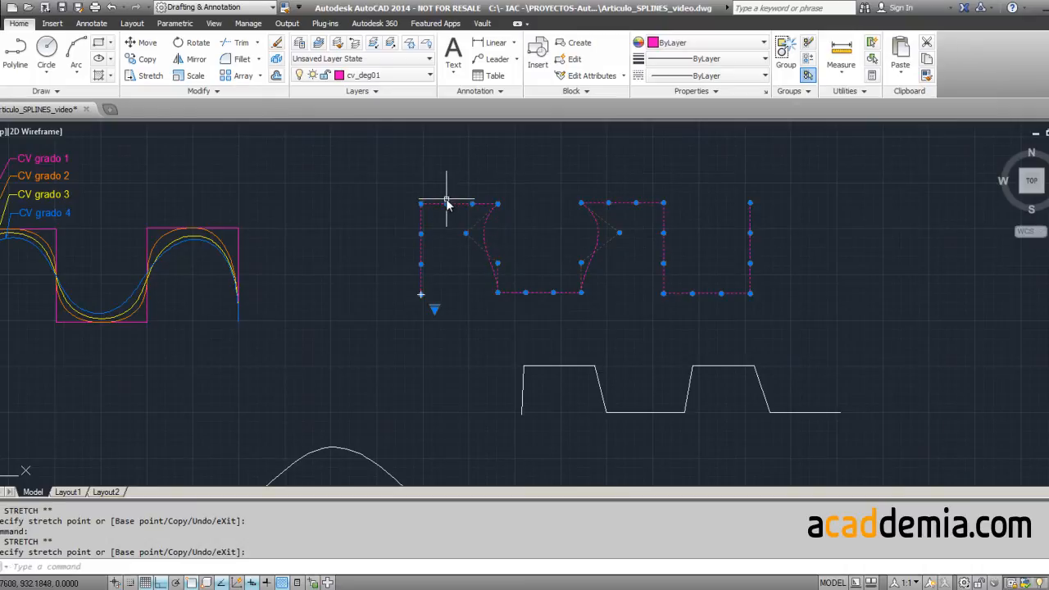
{"action": "left_click", "coordinate": [446, 203]}
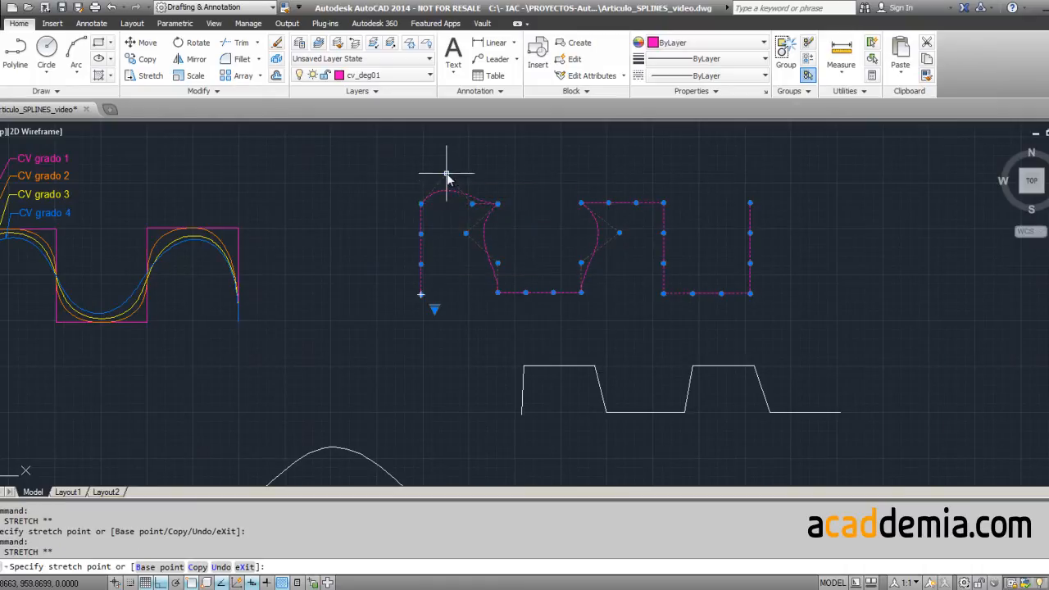
{"action": "left_click", "coordinate": [446, 174]}
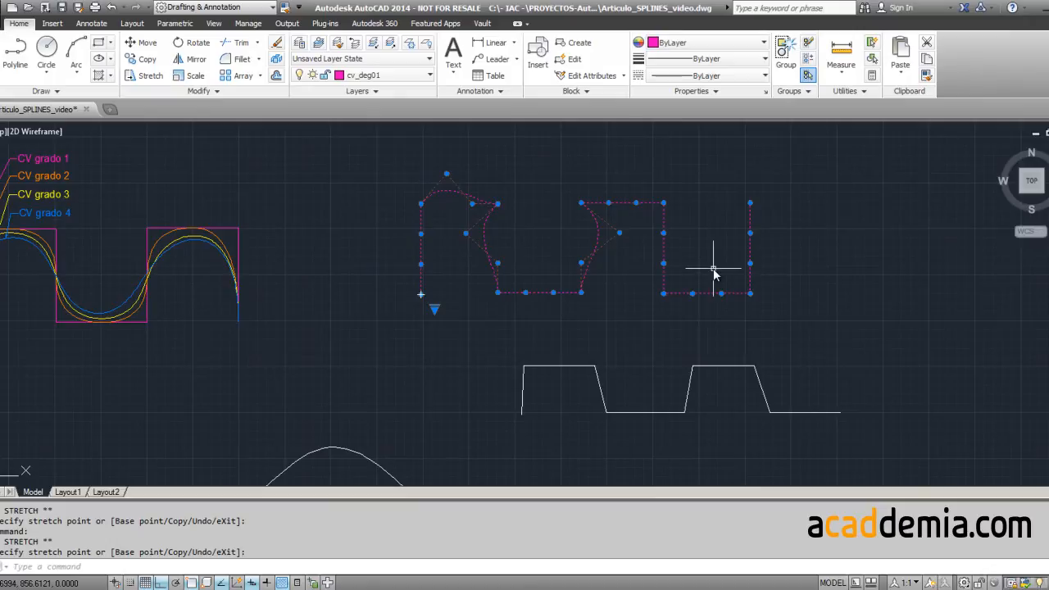
{"action": "key", "text": "ctrl+z"}
{"action": "key", "text": "ctrl+z"}
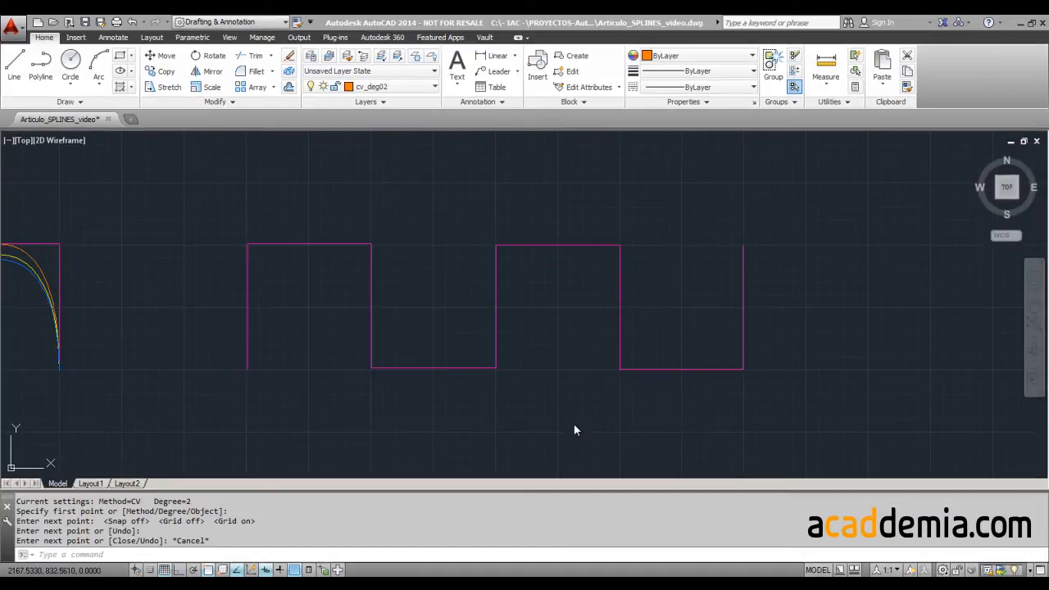
Step: Start a CV spline with degree 2 on layer cv_deg02, framing the magenta square wave as its guide
{"action": "middle_click_drag", "start_coordinate": [573, 393], "coordinate": [649, 409]}
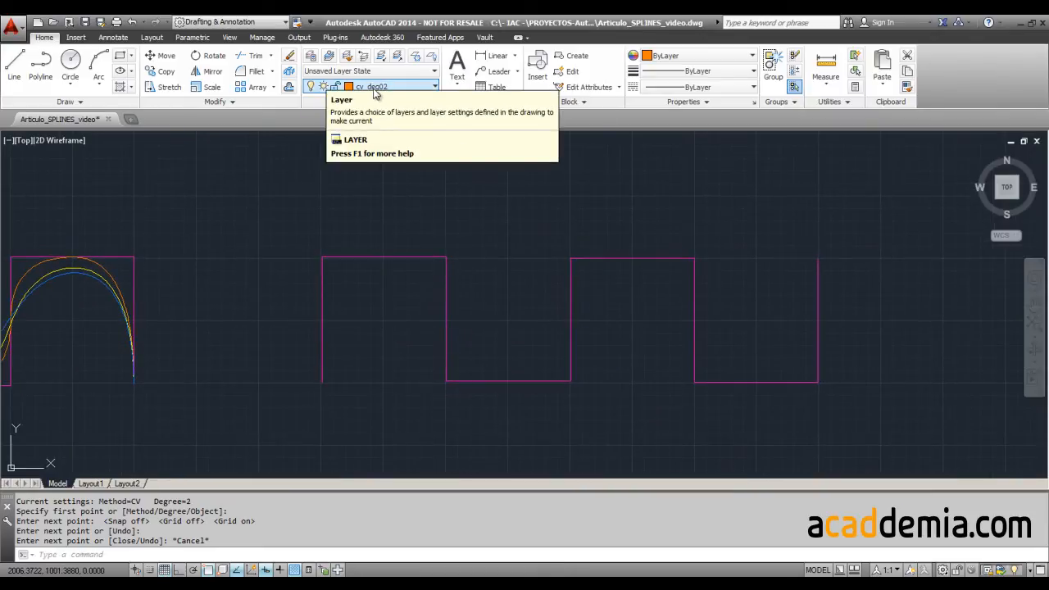
{"action": "mouse_move", "coordinate": [356, 394]}
{"action": "middle_mouse_down"}
{"action": "mouse_move", "coordinate": [358, 417]}
{"action": "mouse_move", "coordinate": [264, 437]}
{"action": "middle_mouse_up"}
{"action": "scroll", "coordinate": [345, 421], "scroll_direction": "up", "scroll_amount": 2}
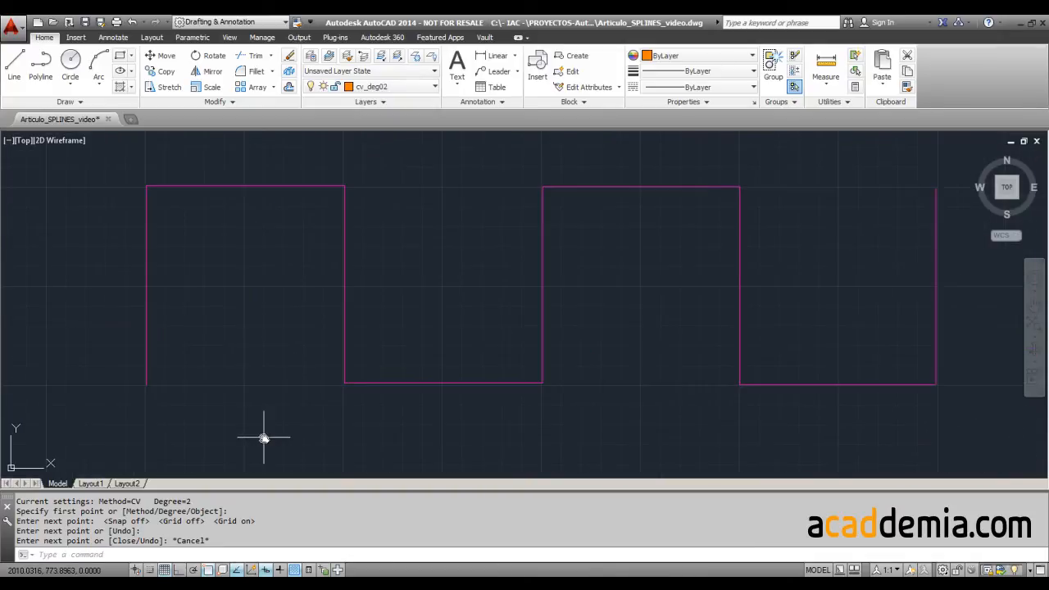
{"action": "key", "text": "Return"}
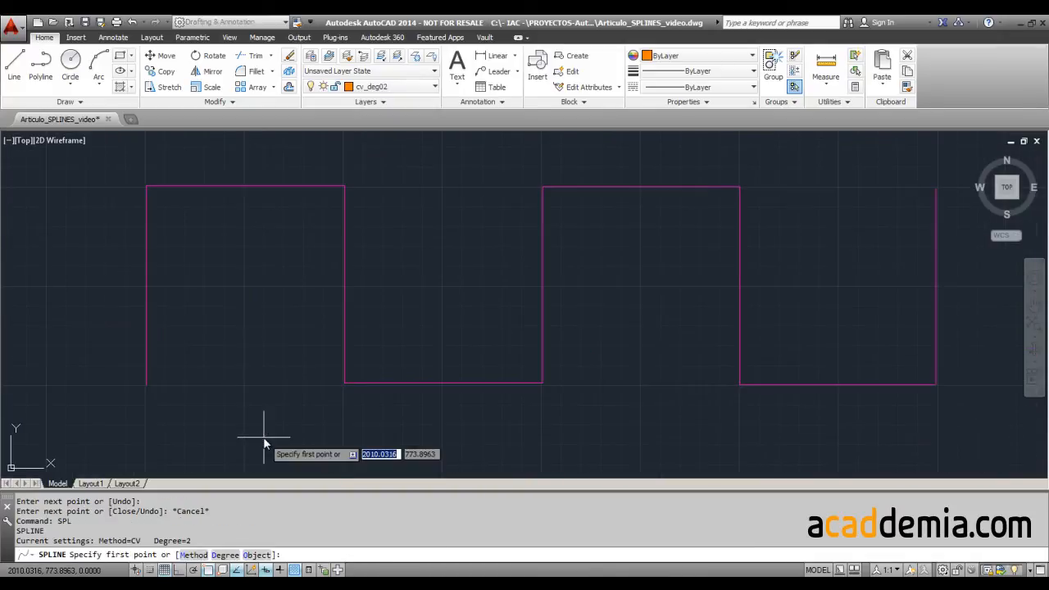
{"action": "type", "text": "D"}
{"action": "key", "text": "Return"}
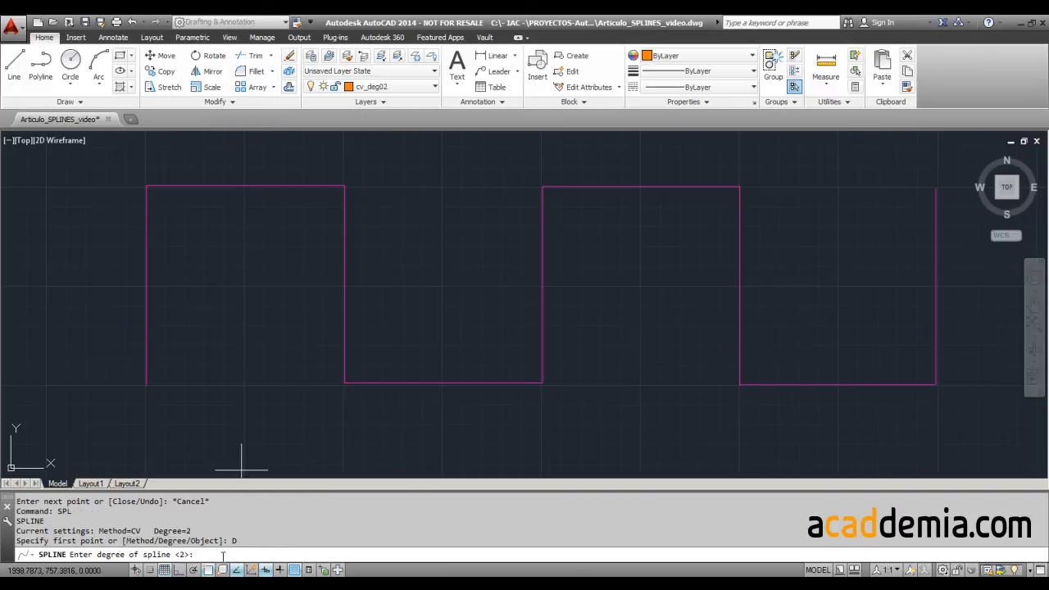
{"action": "type", "text": "2"}
{"action": "key", "text": "Return"}
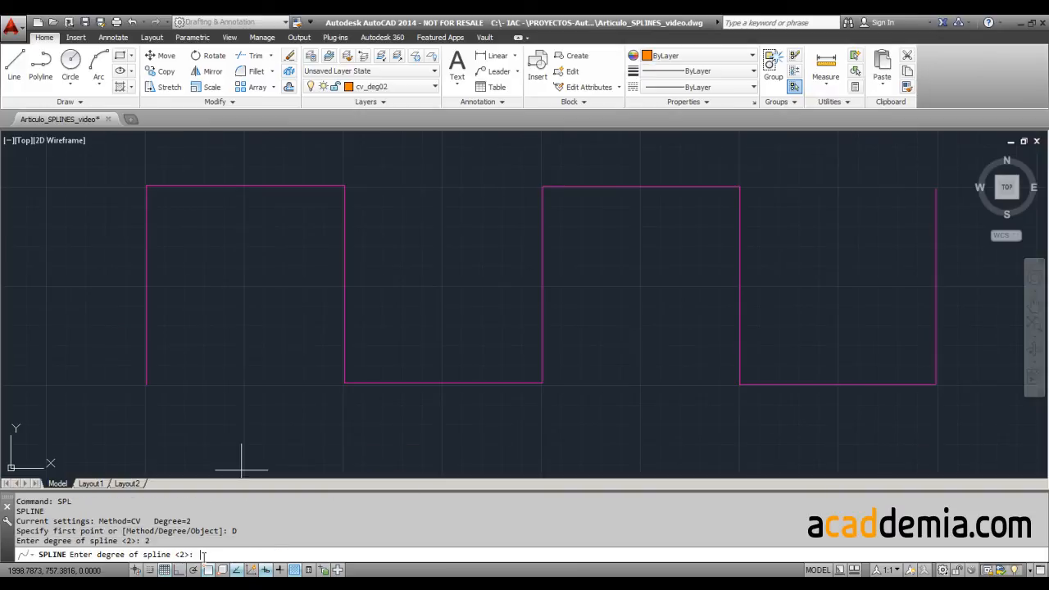
{"action": "mouse_move", "coordinate": [328, 434]}
{"action": "middle_mouse_down"}
{"action": "mouse_move", "coordinate": [423, 394]}
{"action": "mouse_move", "coordinate": [396, 394]}
{"action": "middle_mouse_up"}
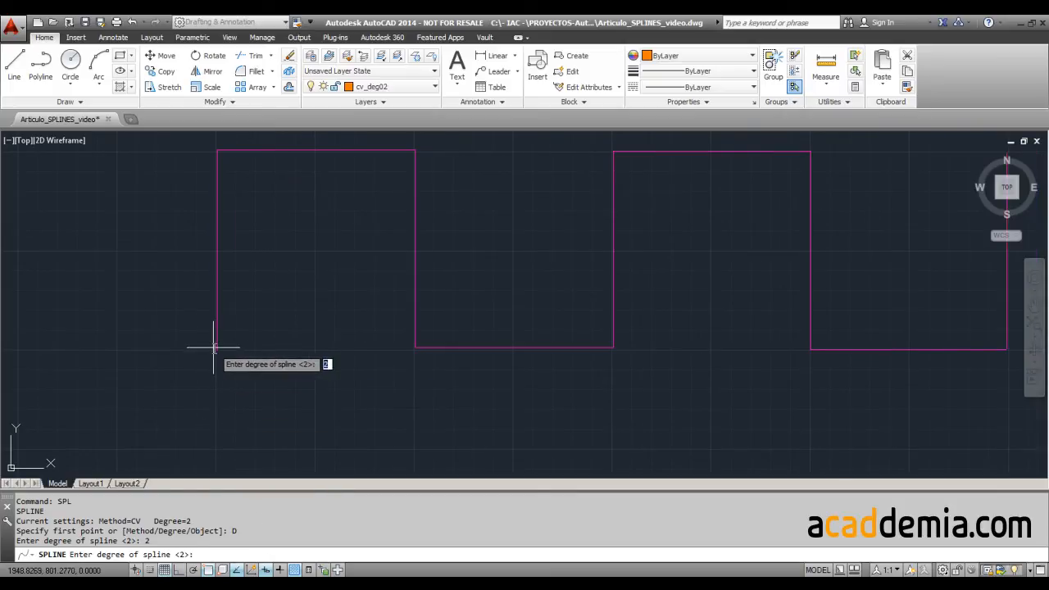
{"action": "key", "text": "Return"}
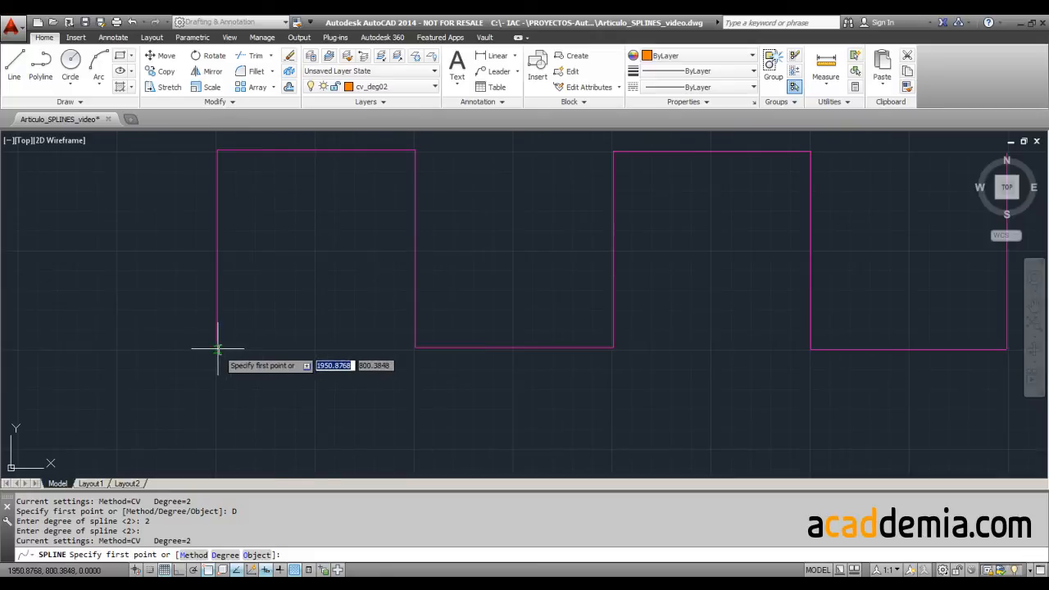
Step: Draw the degree 2 CV spline with a control vertex on every corner of the magenta square wave, from its lower start to its upper end
{"action": "left_click", "coordinate": [217, 349]}
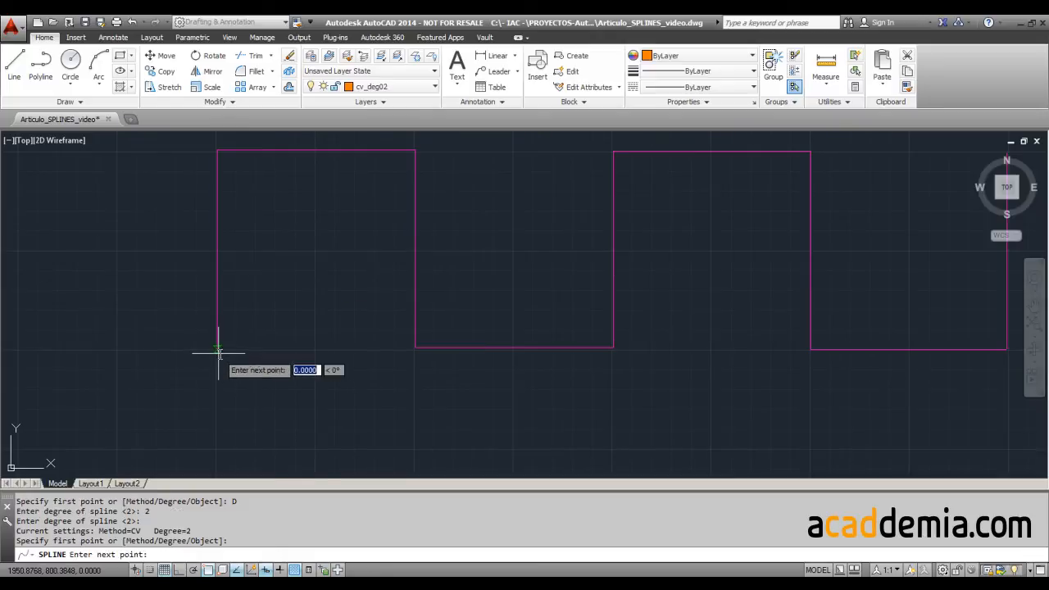
{"action": "left_click", "coordinate": [218, 151]}
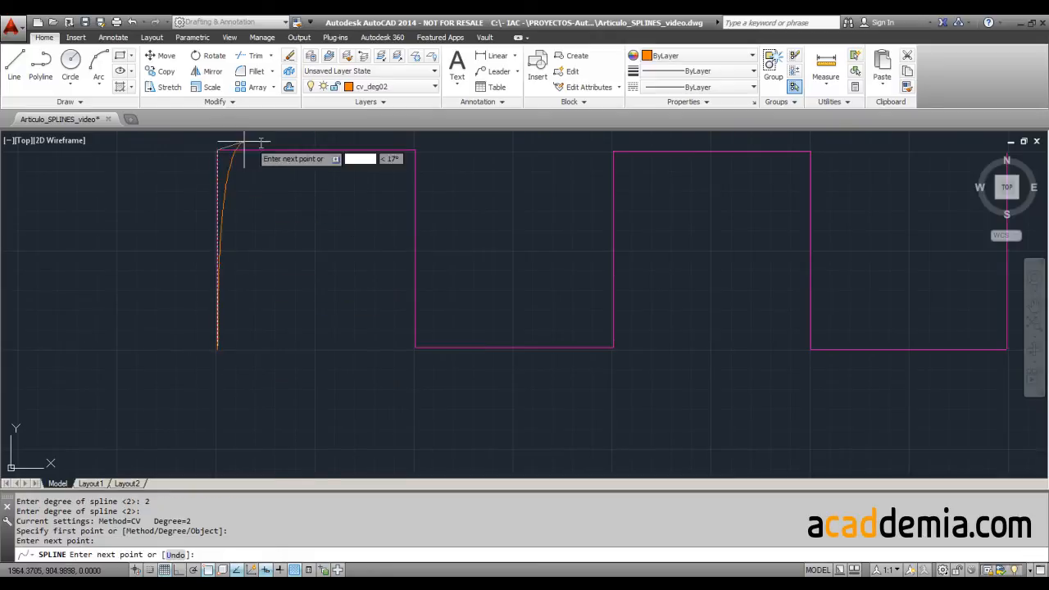
{"action": "left_click", "coordinate": [416, 150]}
{"action": "left_click", "coordinate": [416, 347]}
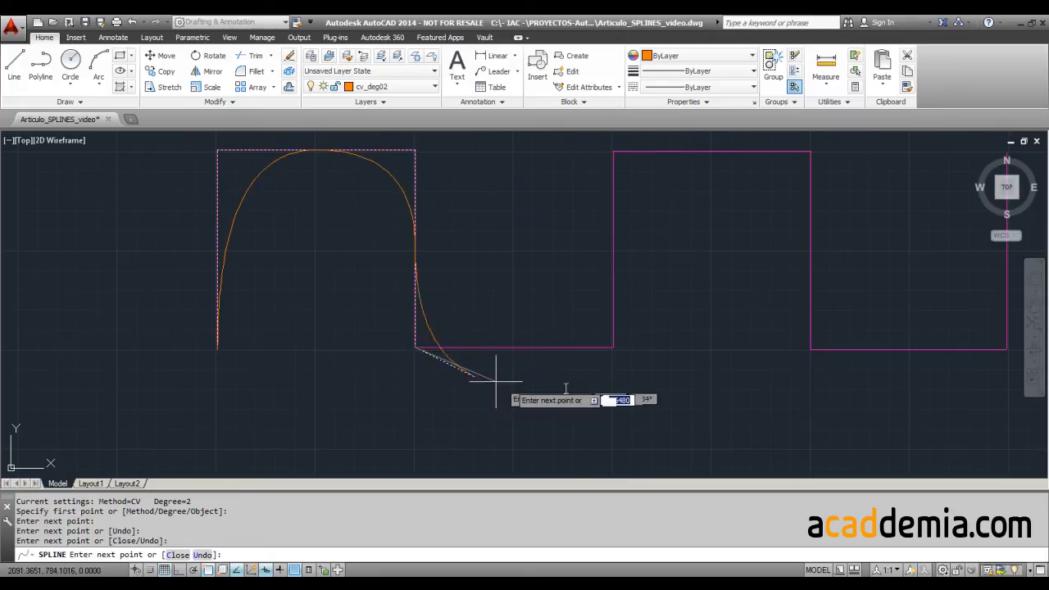
{"action": "left_click", "coordinate": [613, 347]}
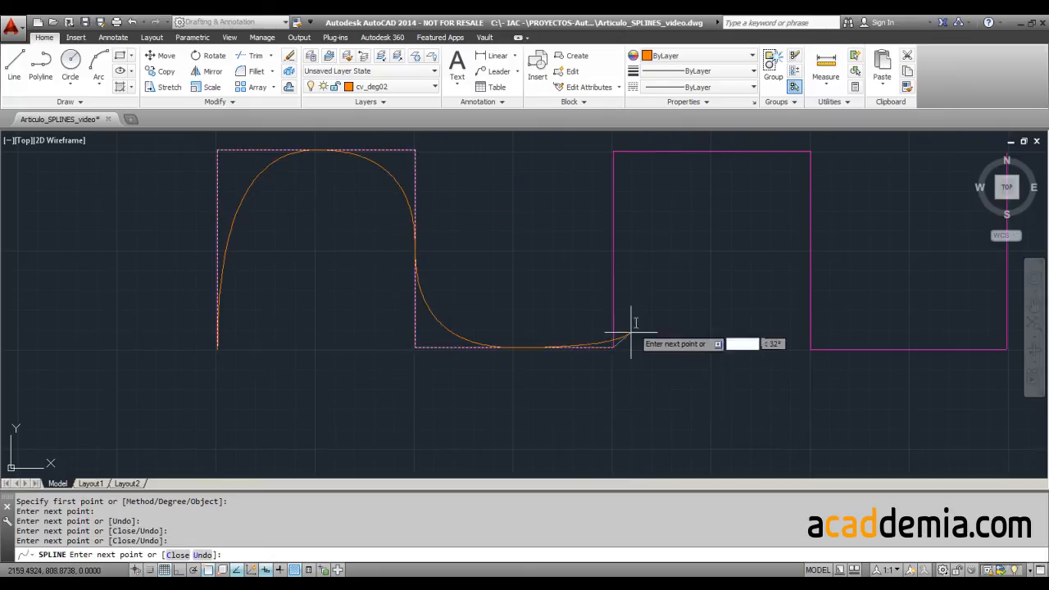
{"action": "left_click", "coordinate": [613, 151]}
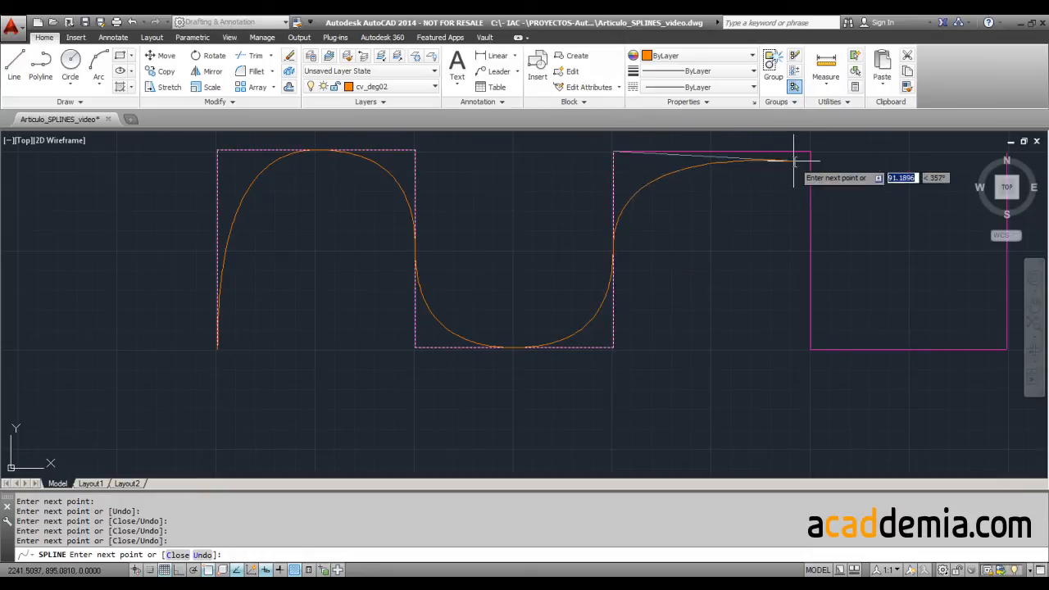
{"action": "left_click", "coordinate": [811, 150]}
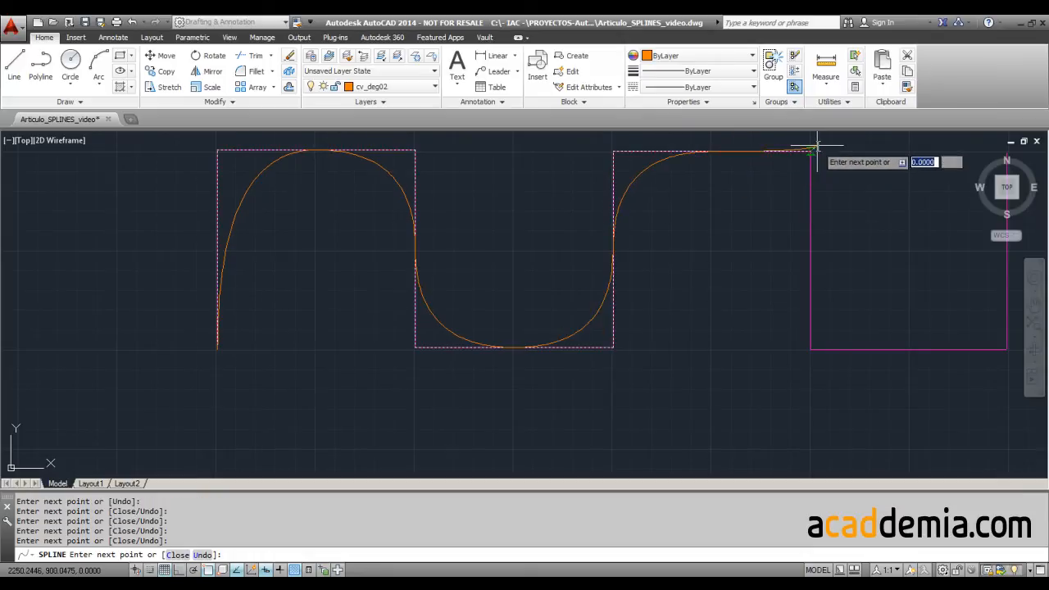
{"action": "left_click", "coordinate": [810, 350]}
{"action": "mouse_move", "coordinate": [818, 351]}
{"action": "middle_mouse_down"}
{"action": "mouse_move", "coordinate": [466, 333]}
{"action": "mouse_move", "coordinate": [461, 345]}
{"action": "middle_mouse_up"}
{"action": "left_click", "coordinate": [654, 343]}
{"action": "left_click", "coordinate": [649, 144]}
{"action": "middle_click_drag", "start_coordinate": [713, 256], "coordinate": [762, 257]}
{"action": "right_click", "coordinate": [789, 257]}
{"action": "left_click", "coordinate": [840, 263]}
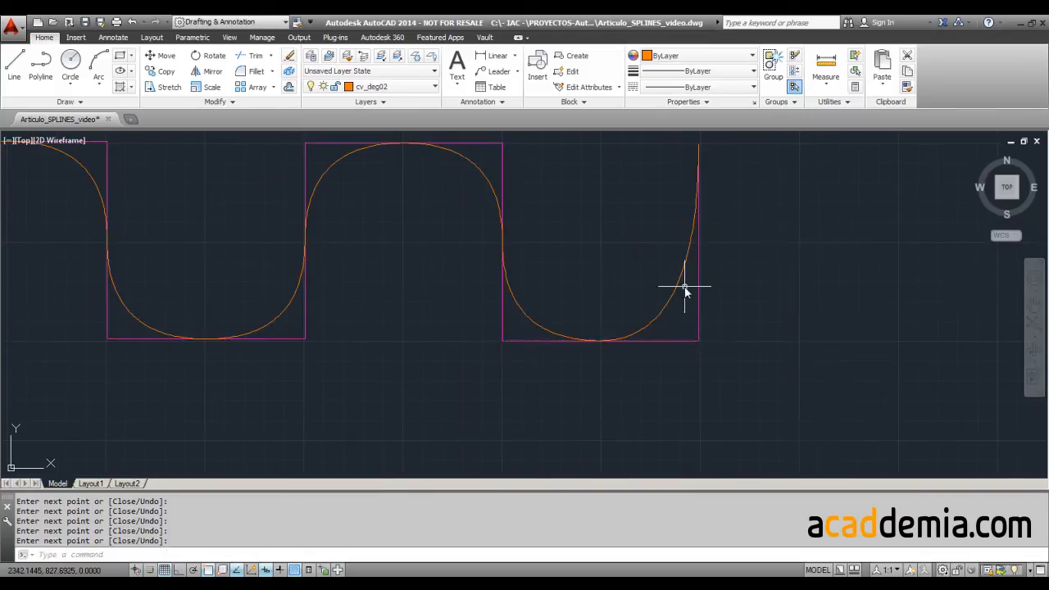
Step: Make cv_deg03 the current layer and start a CV spline with degree 3
{"action": "middle_click_drag", "start_coordinate": [686, 287], "coordinate": [888, 336]}
{"action": "scroll", "coordinate": [733, 327], "scroll_direction": "down", "scroll_amount": 2}
{"action": "scroll", "coordinate": [516, 346], "scroll_direction": "up", "scroll_amount": 2}
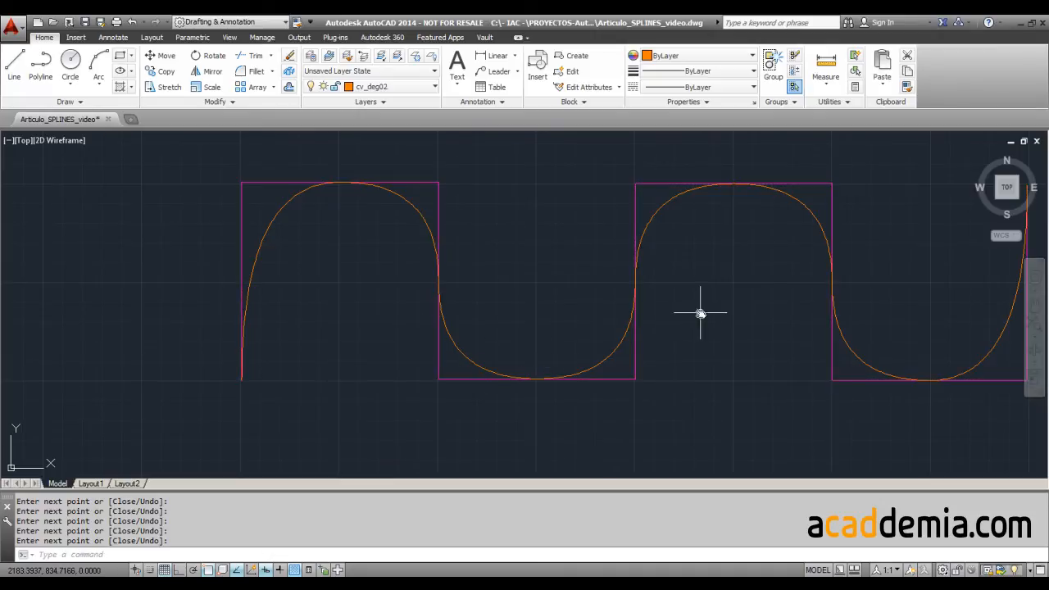
{"action": "middle_click_drag", "start_coordinate": [699, 315], "coordinate": [588, 320]}
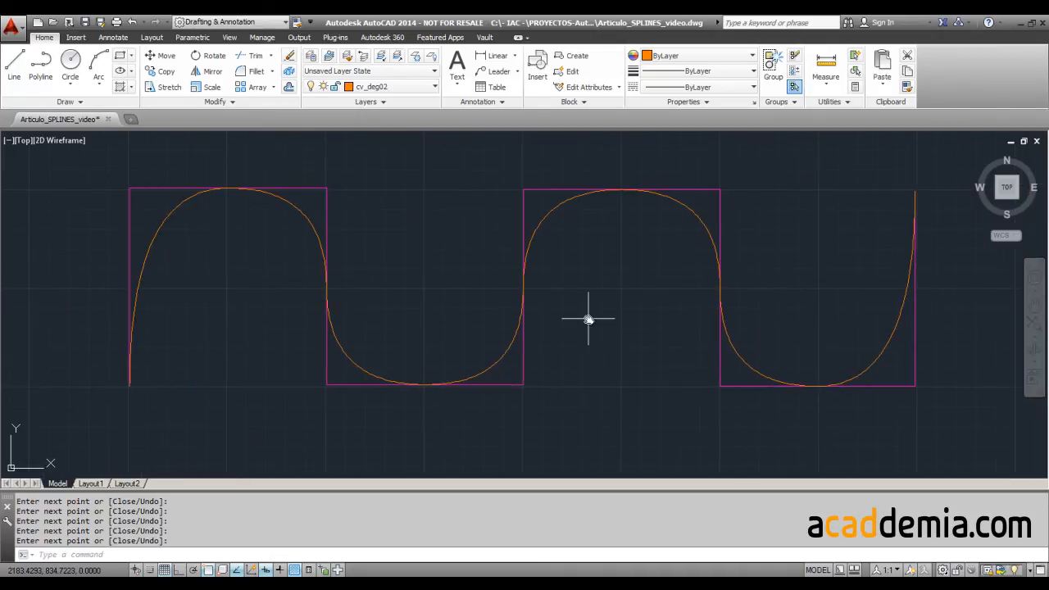
{"action": "left_click", "coordinate": [426, 87]}
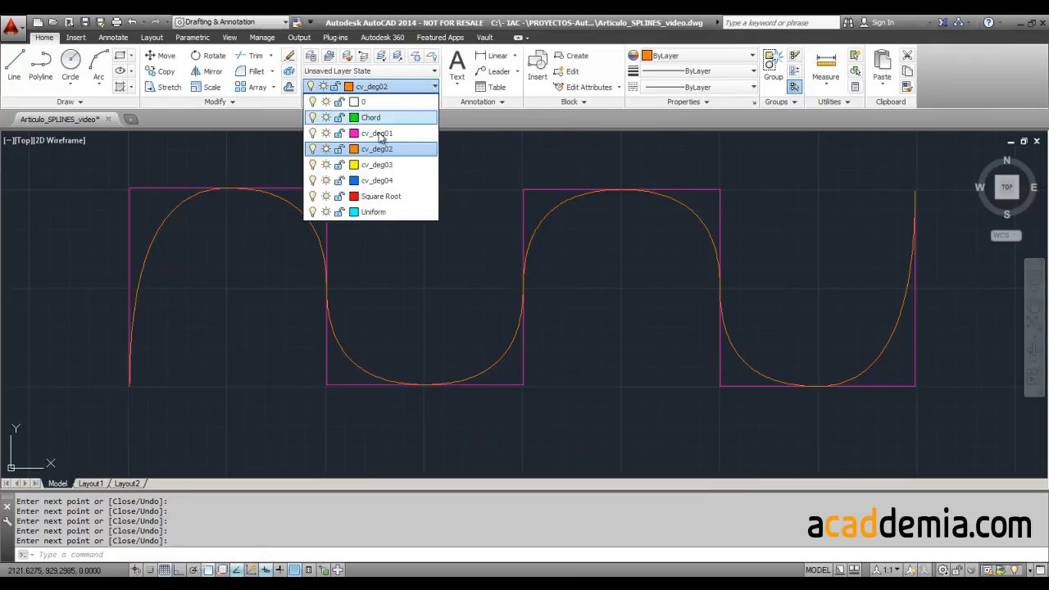
{"action": "left_click", "coordinate": [361, 167]}
{"action": "middle_click_drag", "start_coordinate": [456, 456], "coordinate": [520, 434]}
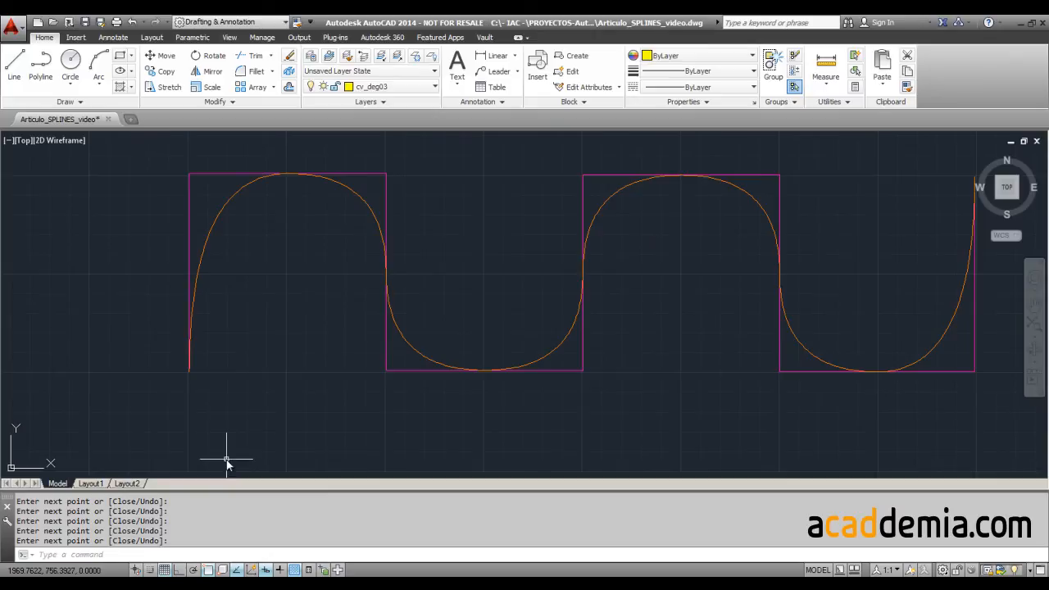
{"action": "type", "text": "sp"}
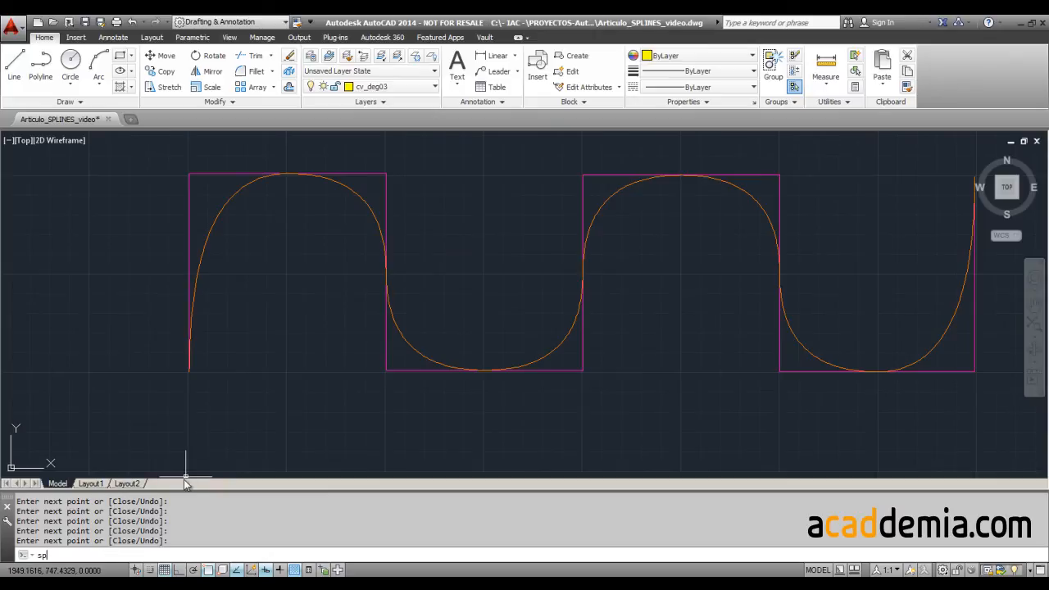
{"action": "type", "text": "l"}
{"action": "key", "text": "Return"}
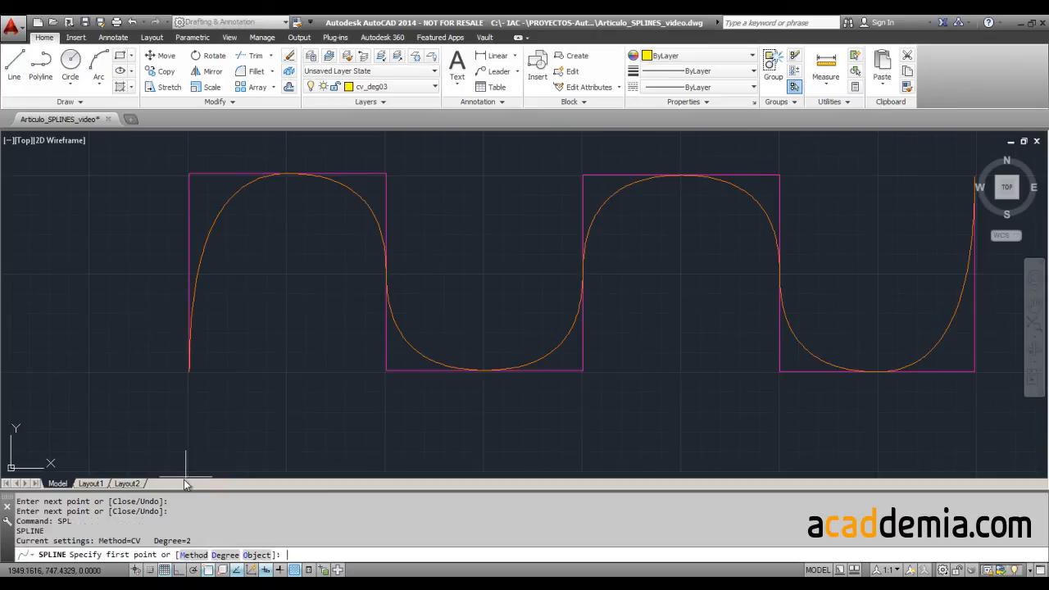
{"action": "left_click", "coordinate": [226, 555]}
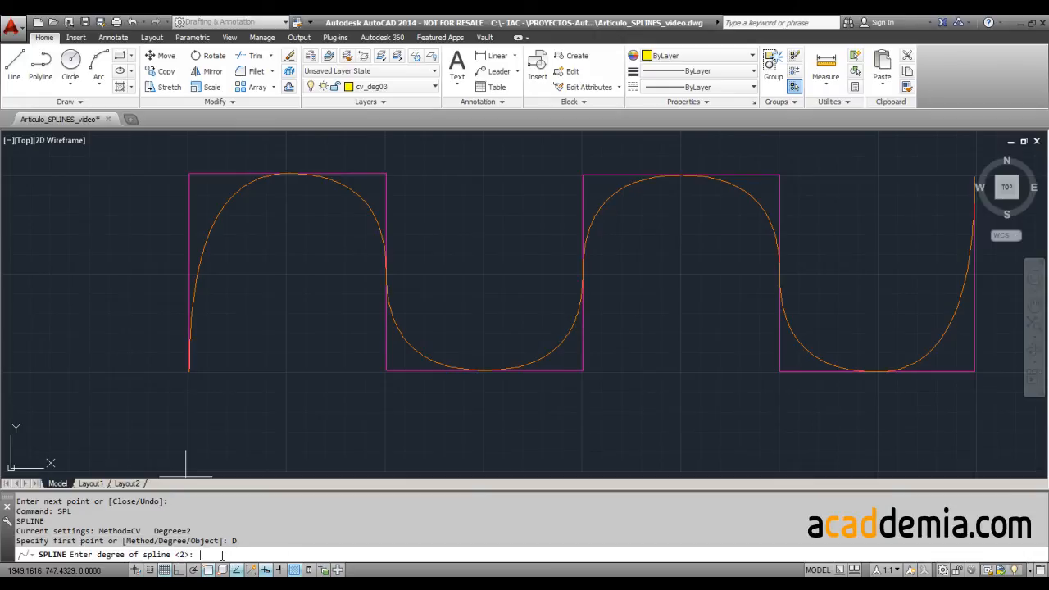
{"action": "type", "text": "3"}
{"action": "key", "text": "Return"}
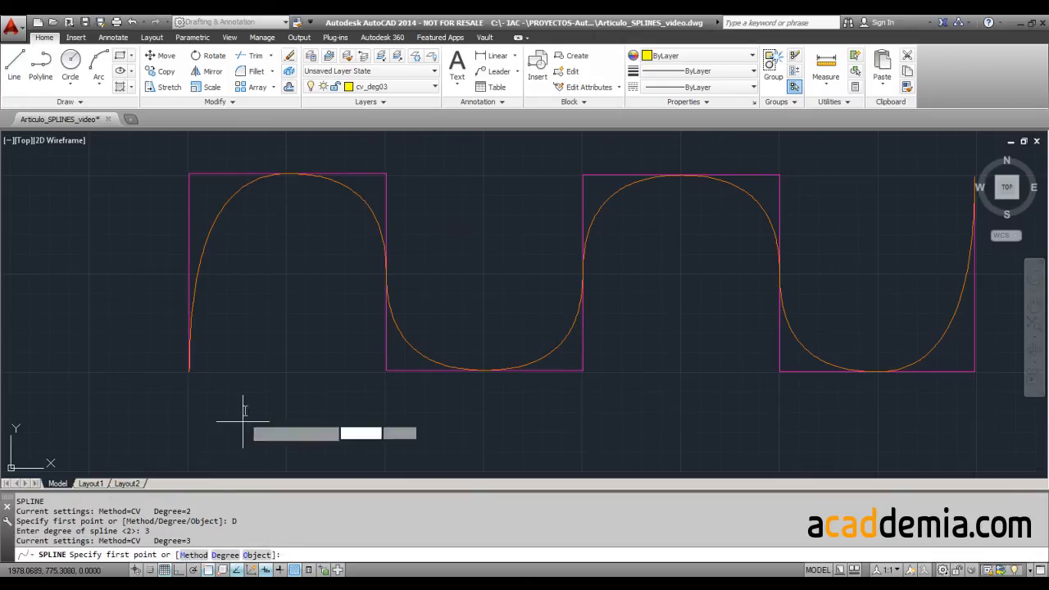
Step: Draw the degree 3 CV spline with its control vertices on the same square-wave corners, finishing at the wave's upper end
{"action": "left_click", "coordinate": [190, 369]}
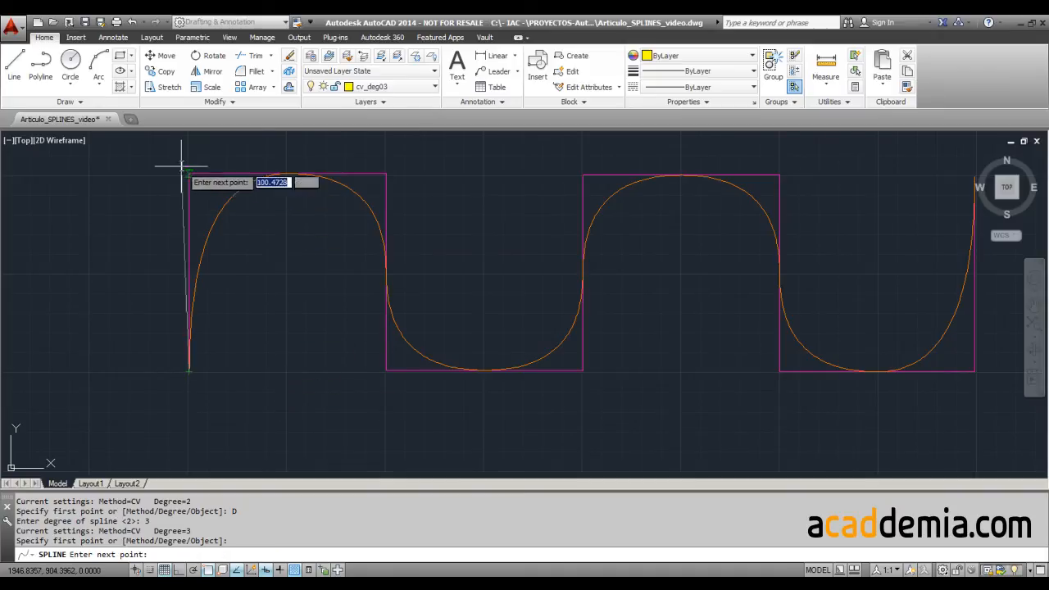
{"action": "left_click", "coordinate": [189, 173]}
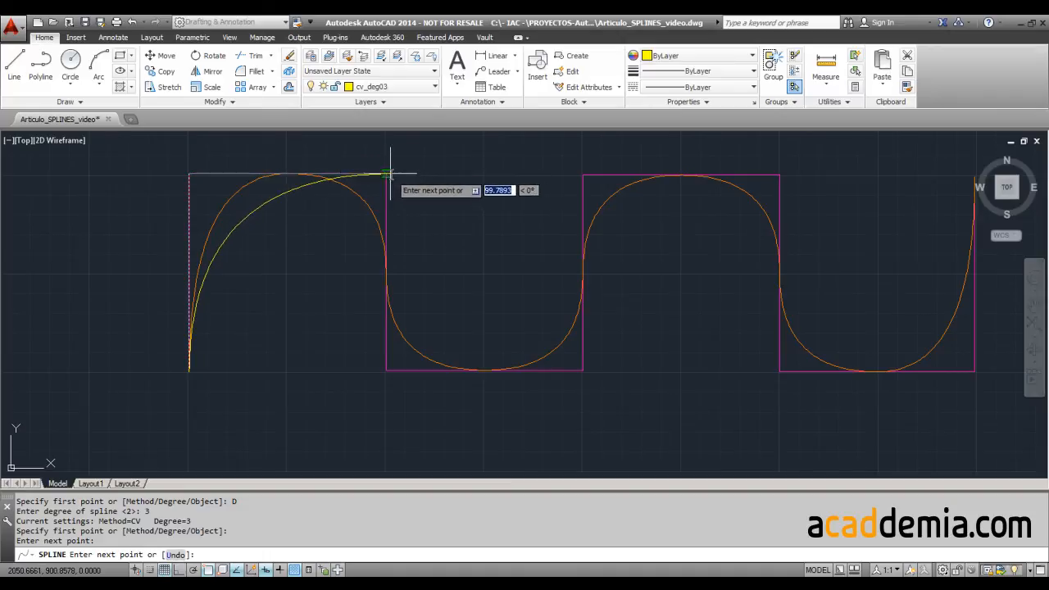
{"action": "left_click", "coordinate": [390, 174]}
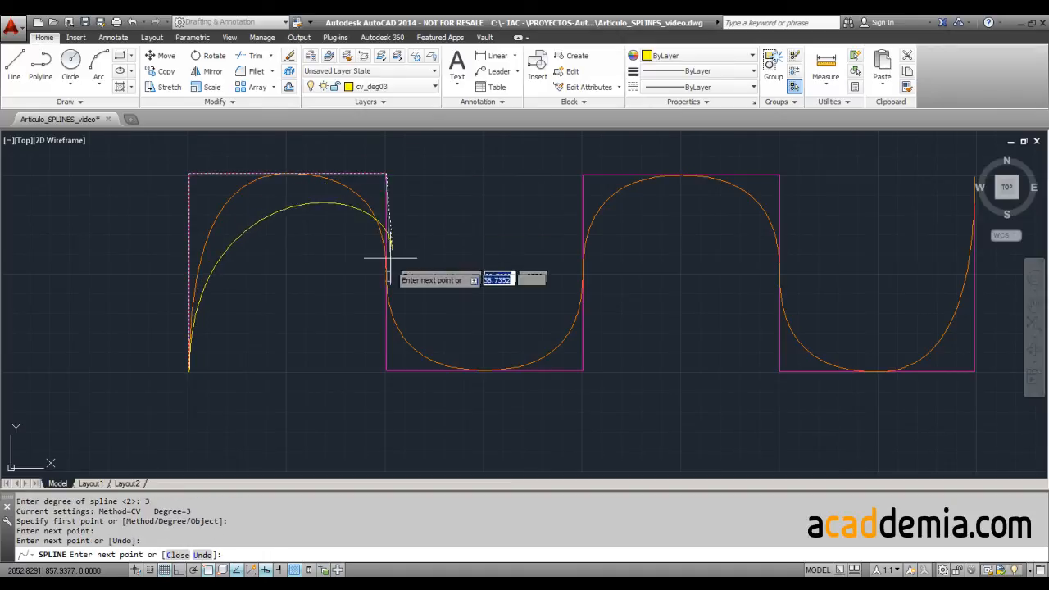
{"action": "left_click", "coordinate": [386, 371]}
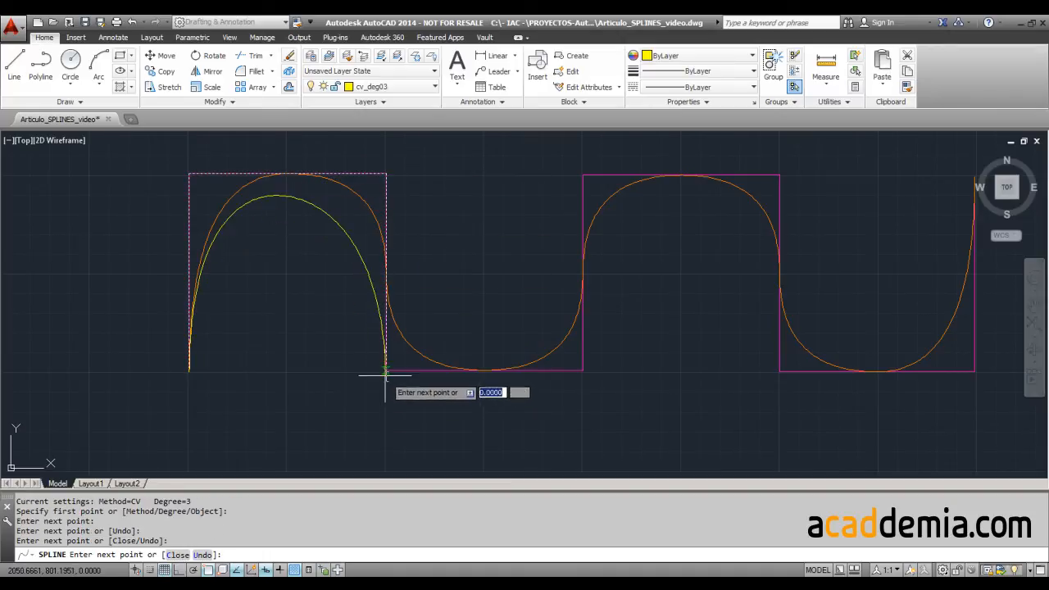
{"action": "left_click", "coordinate": [585, 373]}
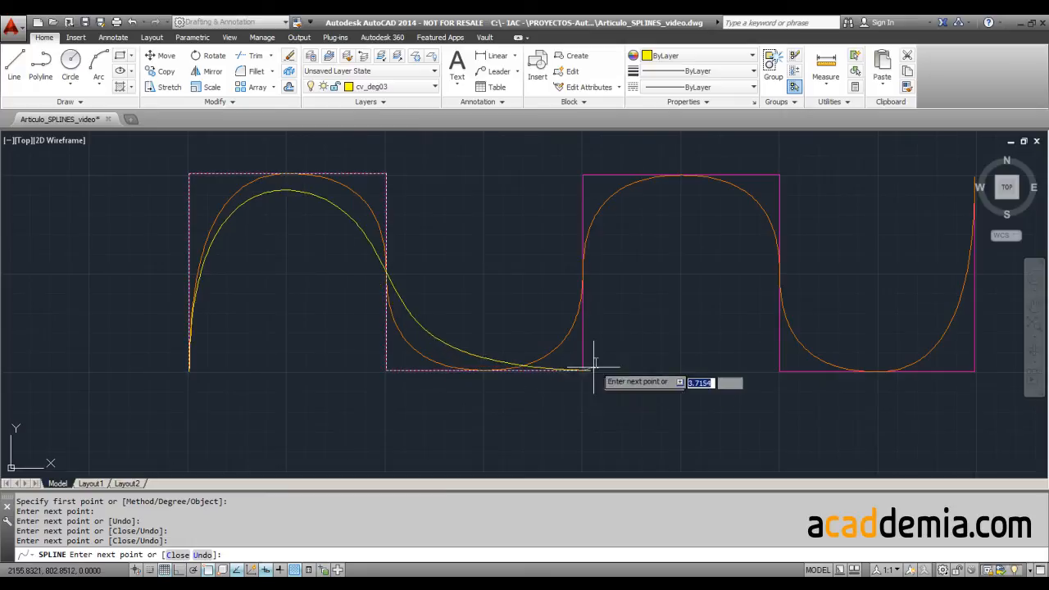
{"action": "left_click", "coordinate": [581, 167]}
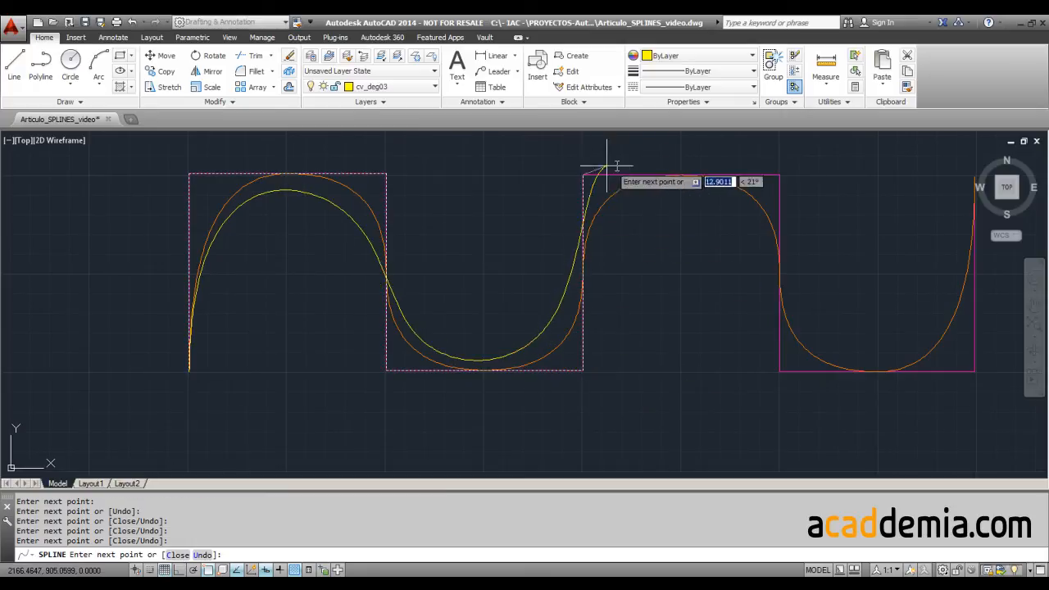
{"action": "left_click", "coordinate": [779, 174]}
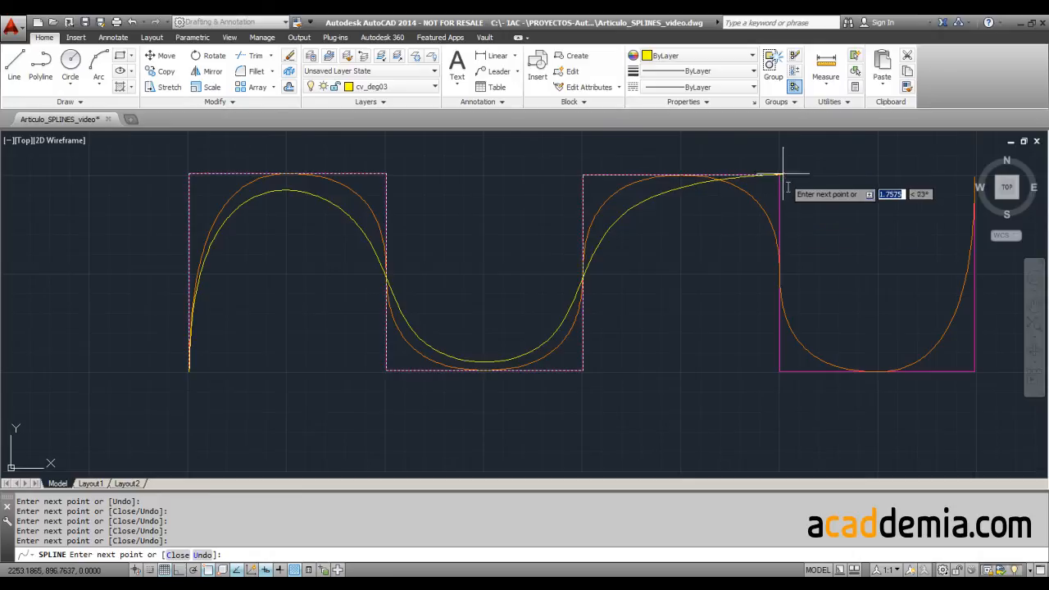
{"action": "left_click", "coordinate": [780, 373]}
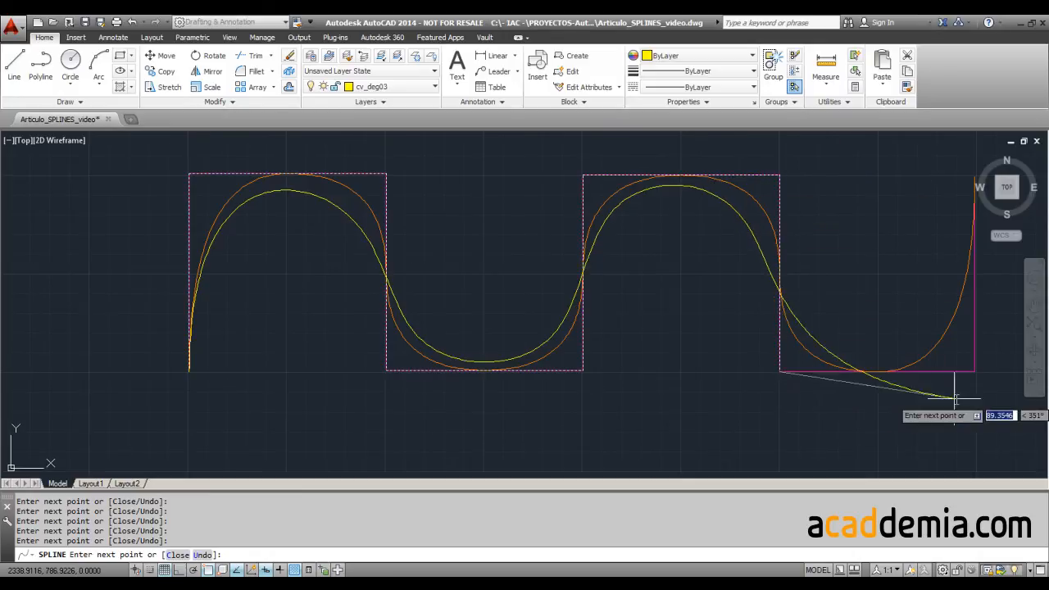
{"action": "mouse_move", "coordinate": [963, 383]}
{"action": "middle_mouse_down"}
{"action": "mouse_move", "coordinate": [932, 396]}
{"action": "mouse_move", "coordinate": [667, 418]}
{"action": "middle_mouse_up"}
{"action": "right_click", "coordinate": [721, 216]}
{"action": "left_click", "coordinate": [758, 224]}
Step: Examine the finished curves, selecting the orange degree 2 spline and the yellow degree 3 spline in turn to compare their control vertices
{"action": "middle_click_drag", "start_coordinate": [445, 293], "coordinate": [728, 275]}
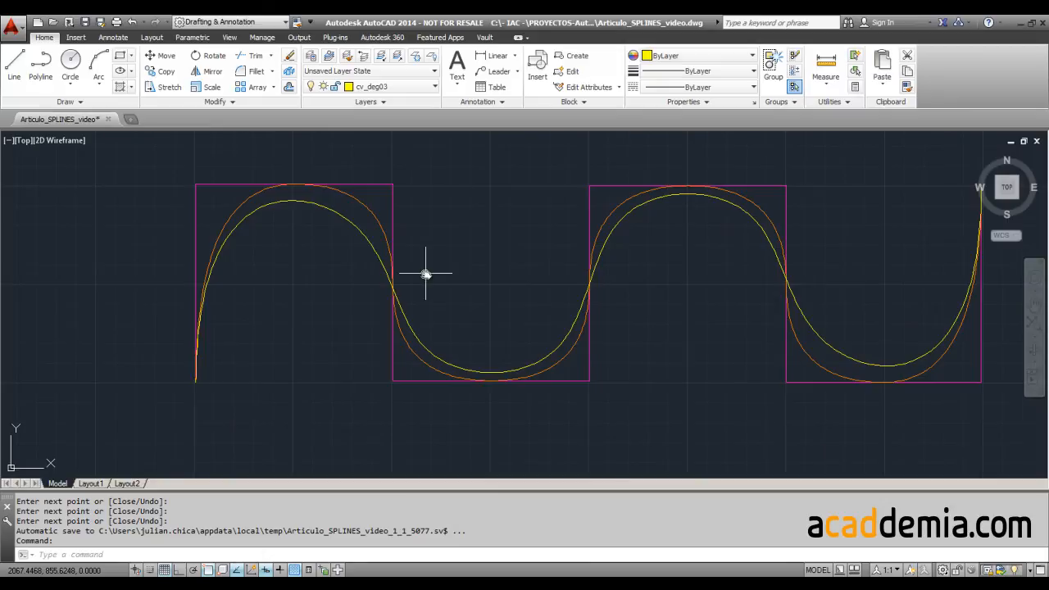
{"action": "middle_click_drag", "start_coordinate": [420, 280], "coordinate": [347, 293]}
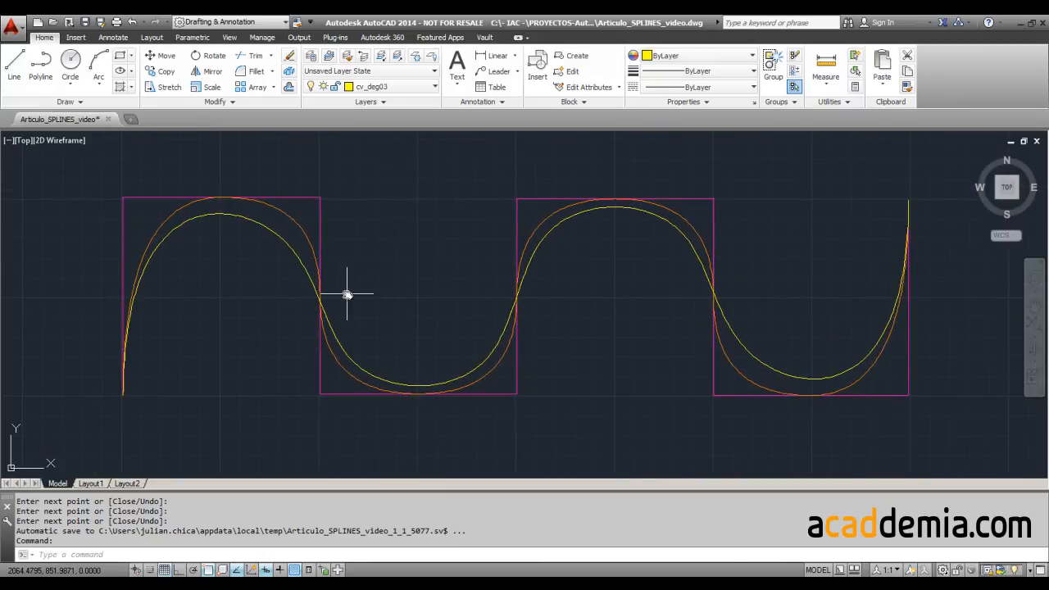
{"action": "middle_click_drag", "start_coordinate": [378, 311], "coordinate": [442, 307]}
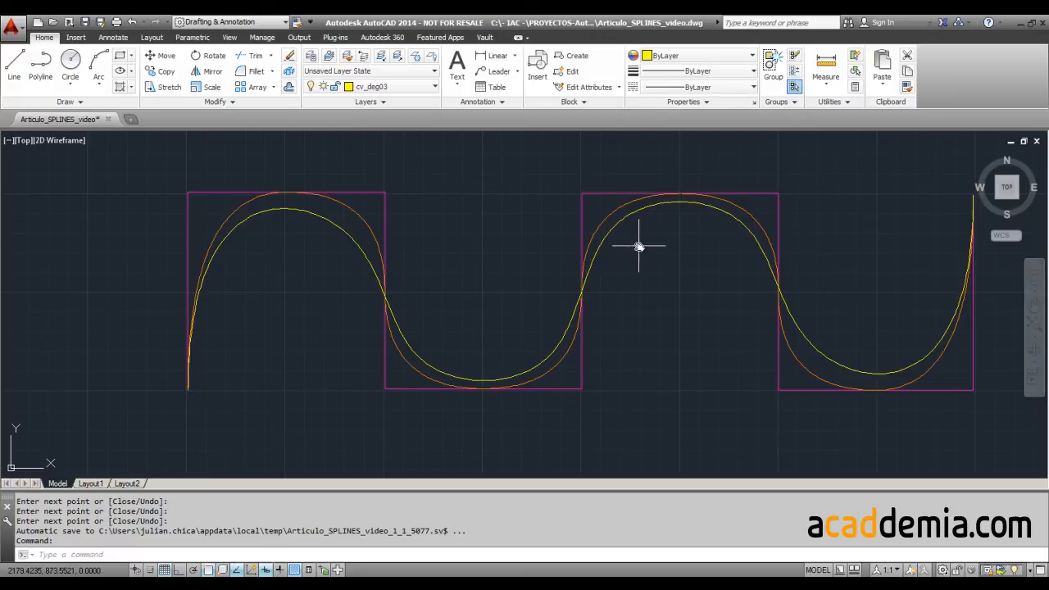
{"action": "middle_click_drag", "start_coordinate": [675, 239], "coordinate": [609, 235]}
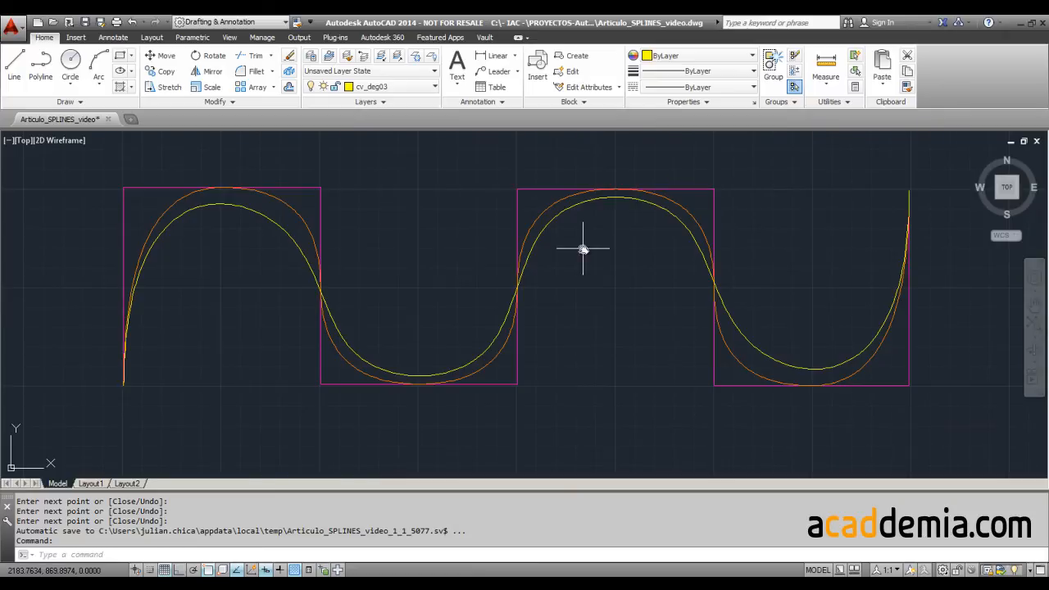
{"action": "mouse_move", "coordinate": [583, 249]}
{"action": "middle_mouse_down"}
{"action": "mouse_move", "coordinate": [656, 234]}
{"action": "mouse_move", "coordinate": [626, 251]}
{"action": "middle_mouse_up"}
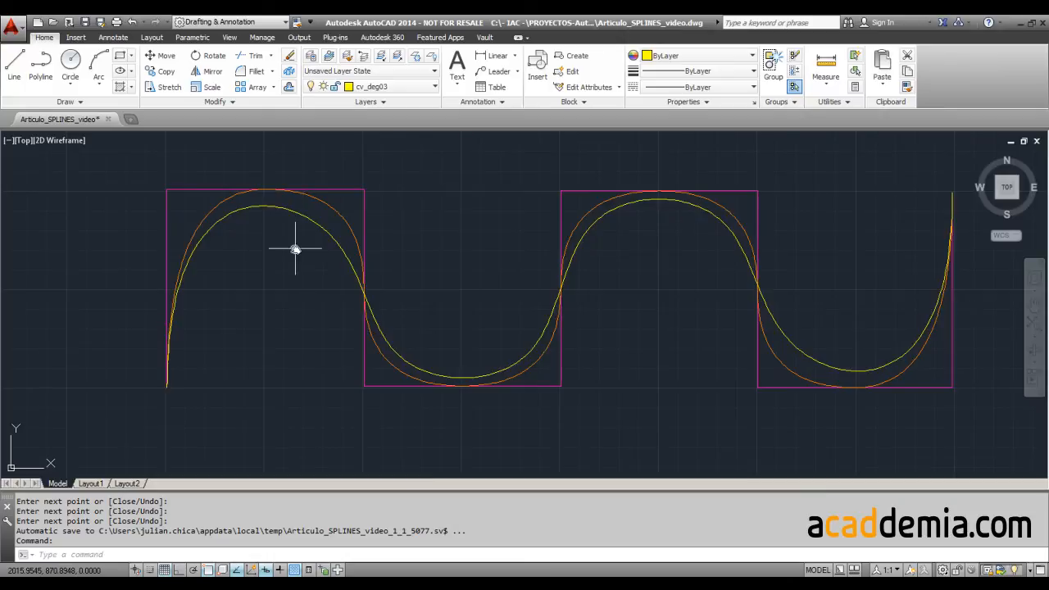
{"action": "left_click", "coordinate": [334, 209]}
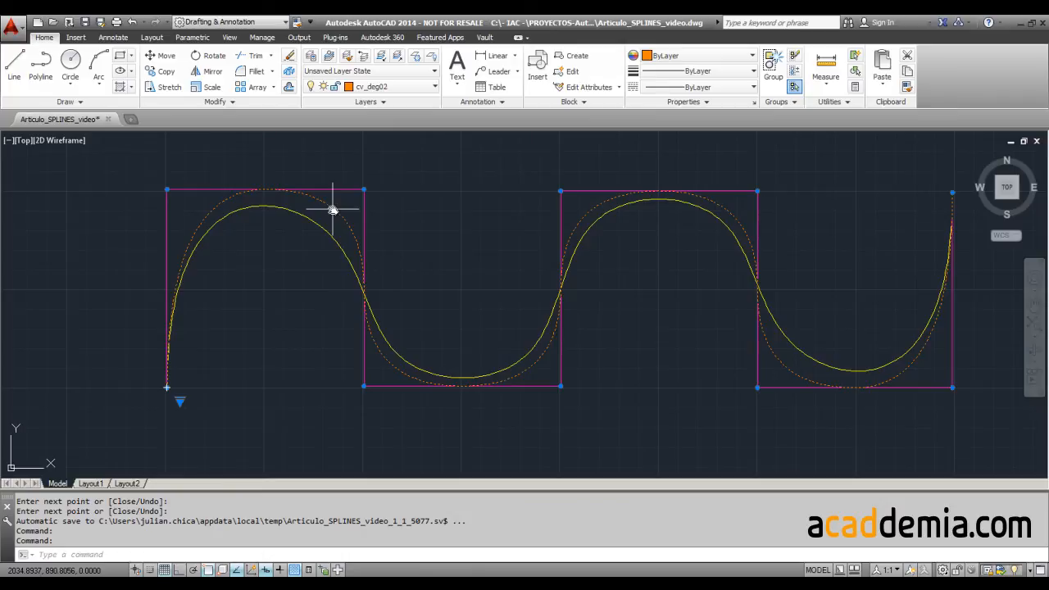
{"action": "key", "text": "Escape"}
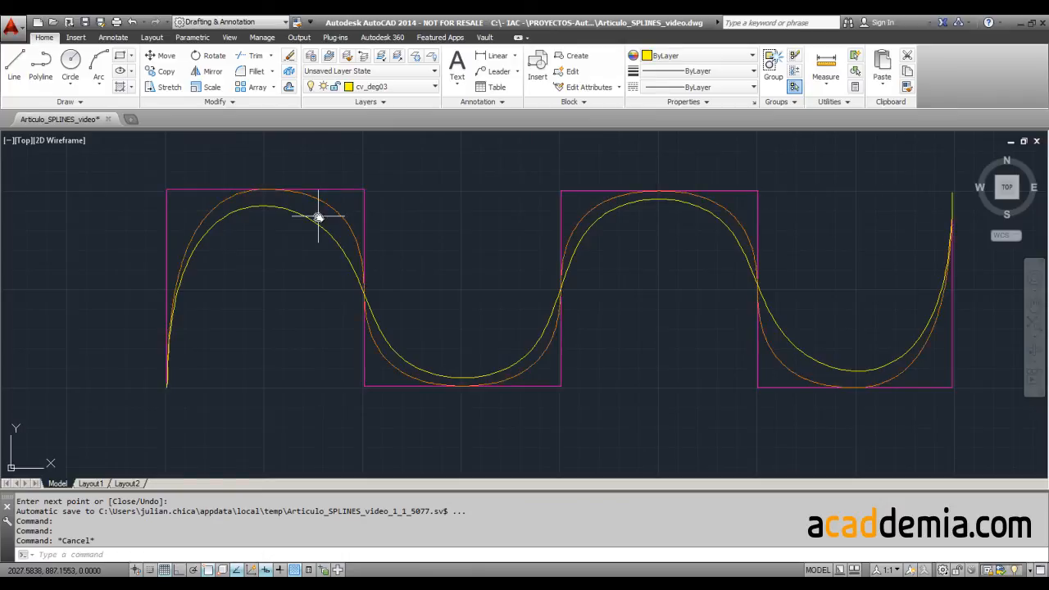
{"action": "left_click", "coordinate": [312, 222]}
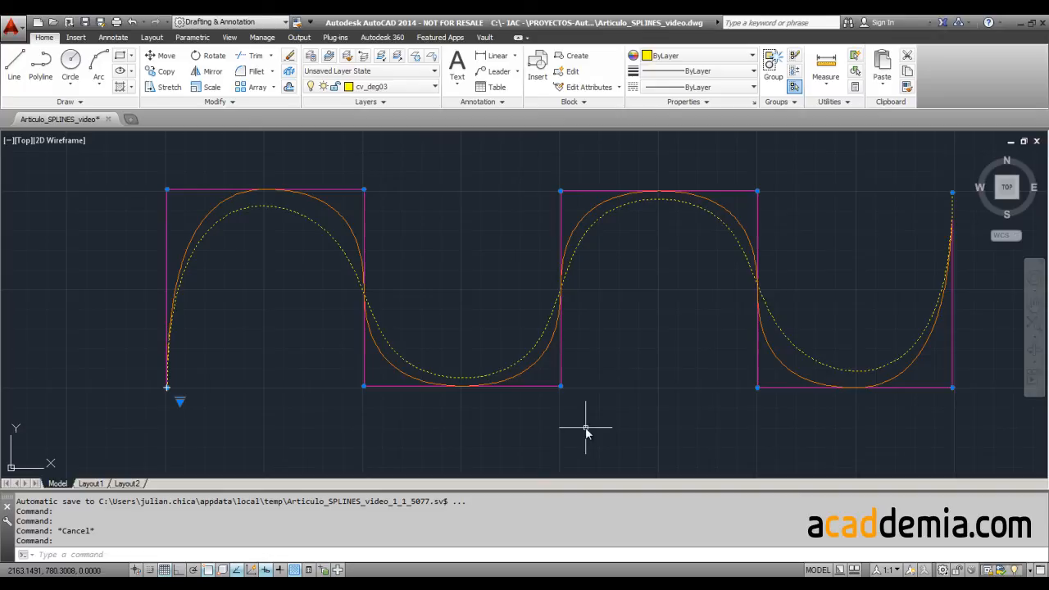
{"action": "key", "text": "Escape"}
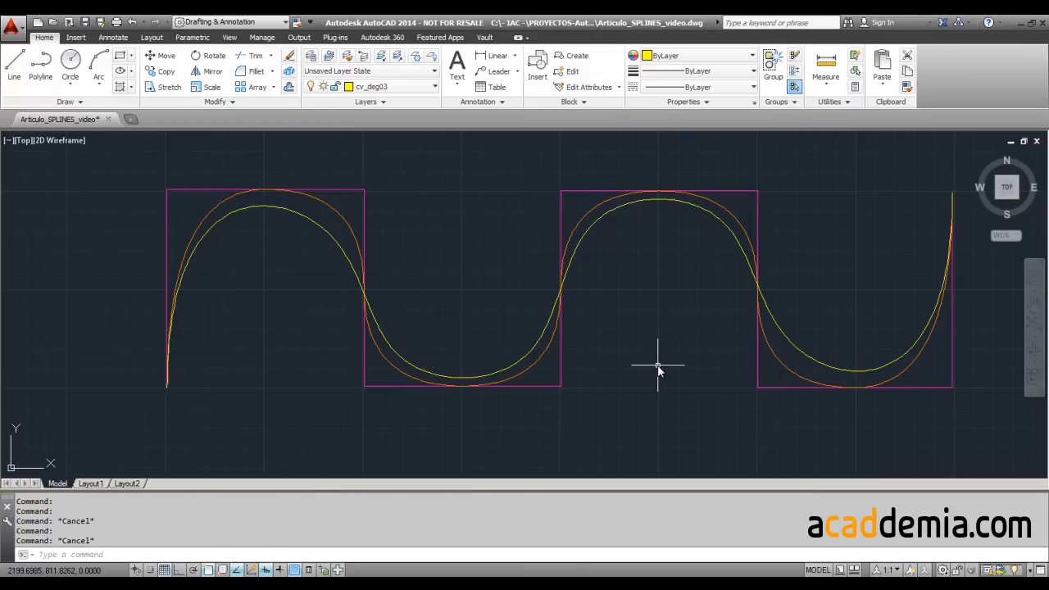
Step: Convert the white angular polyline below the square waves into a spline using the Spline Object option with the CV method
{"action": "middle_click_drag", "start_coordinate": [655, 367], "coordinate": [634, 320]}
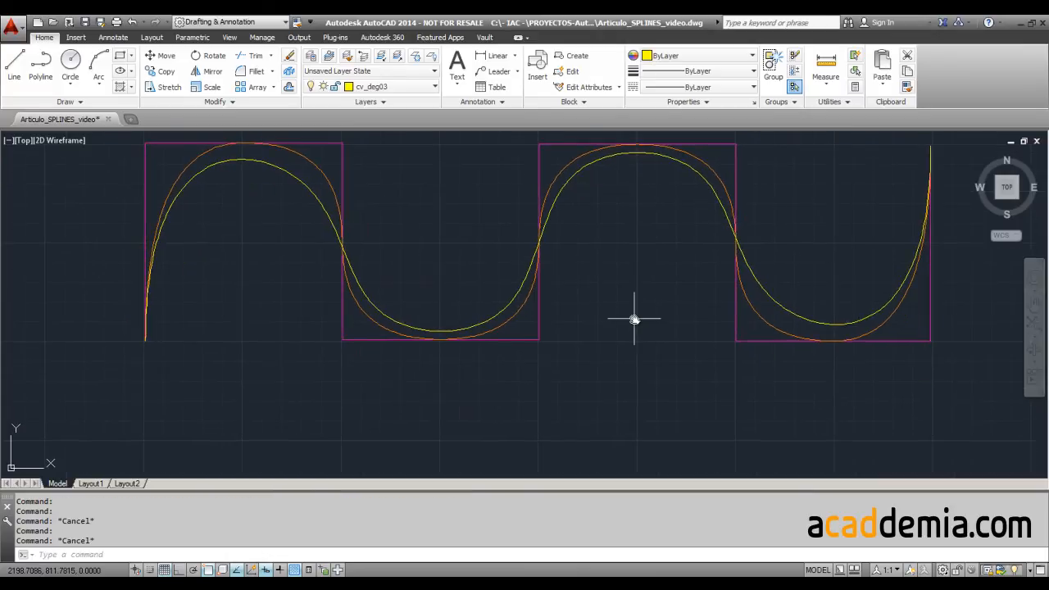
{"action": "scroll", "coordinate": [634, 320], "scroll_direction": "down", "scroll_amount": 2}
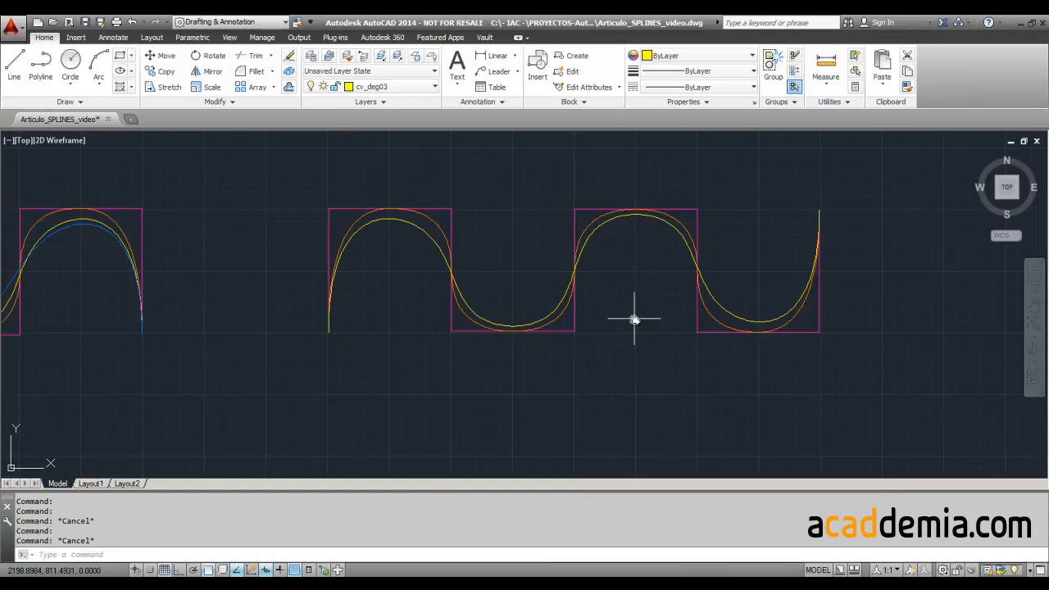
{"action": "mouse_move", "coordinate": [634, 320]}
{"action": "middle_mouse_down"}
{"action": "mouse_move", "coordinate": [710, 297]}
{"action": "mouse_move", "coordinate": [675, 229]}
{"action": "middle_mouse_up"}
{"action": "scroll", "coordinate": [666, 236], "scroll_direction": "down", "scroll_amount": 2}
{"action": "scroll", "coordinate": [676, 264], "scroll_direction": "down", "scroll_amount": 2}
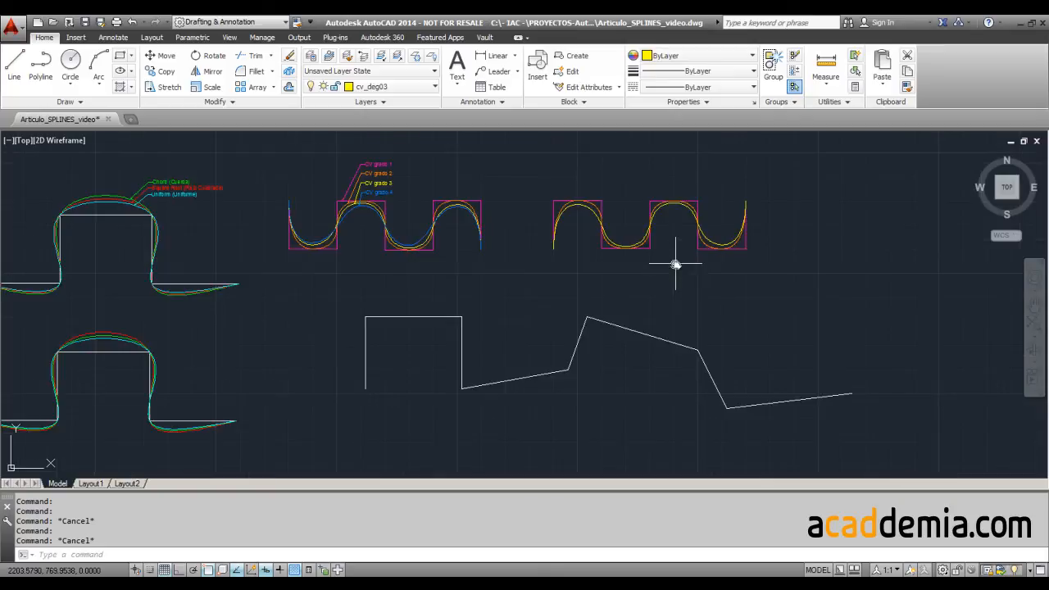
{"action": "middle_click_drag", "start_coordinate": [697, 297], "coordinate": [616, 284]}
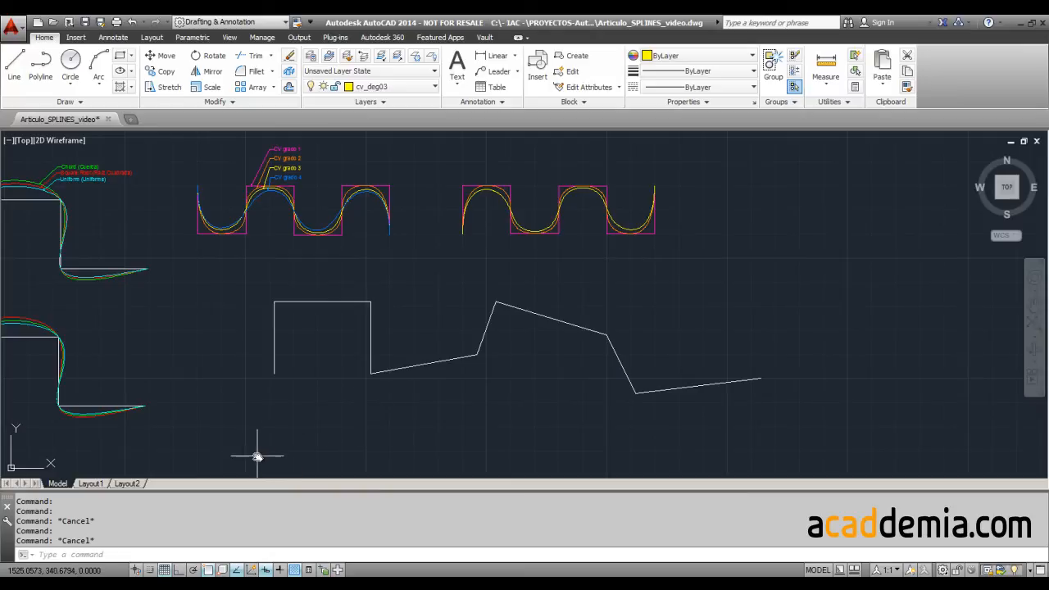
{"action": "key", "text": "Return"}
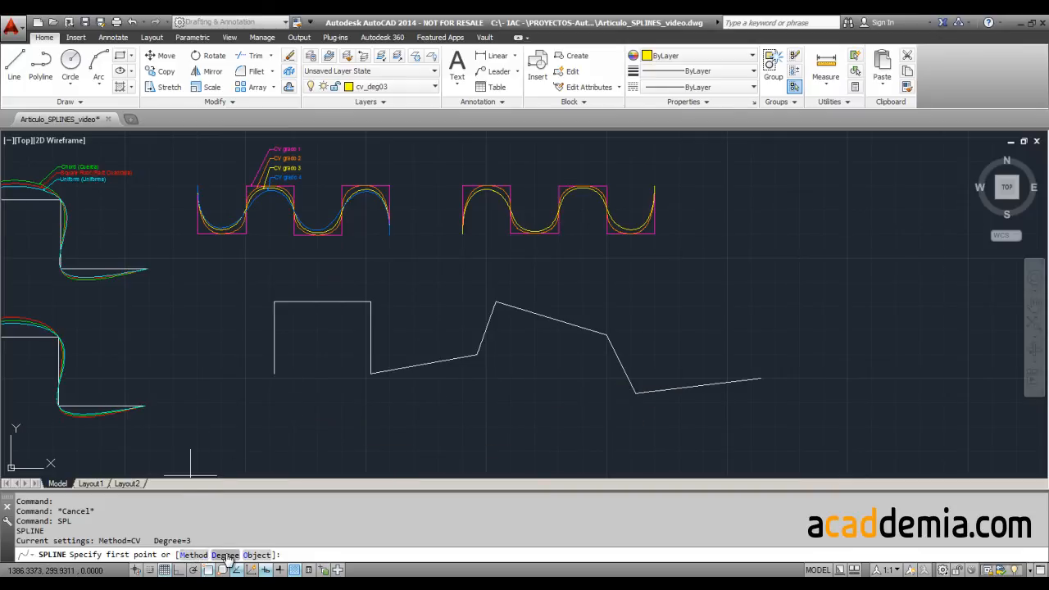
{"action": "left_click", "coordinate": [197, 555]}
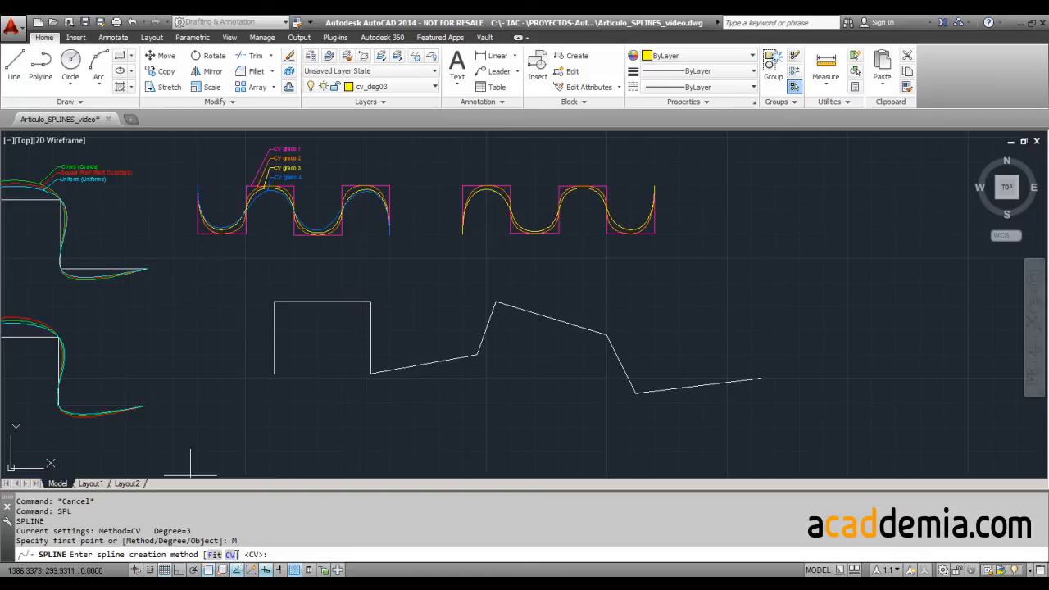
{"action": "left_click", "coordinate": [231, 554]}
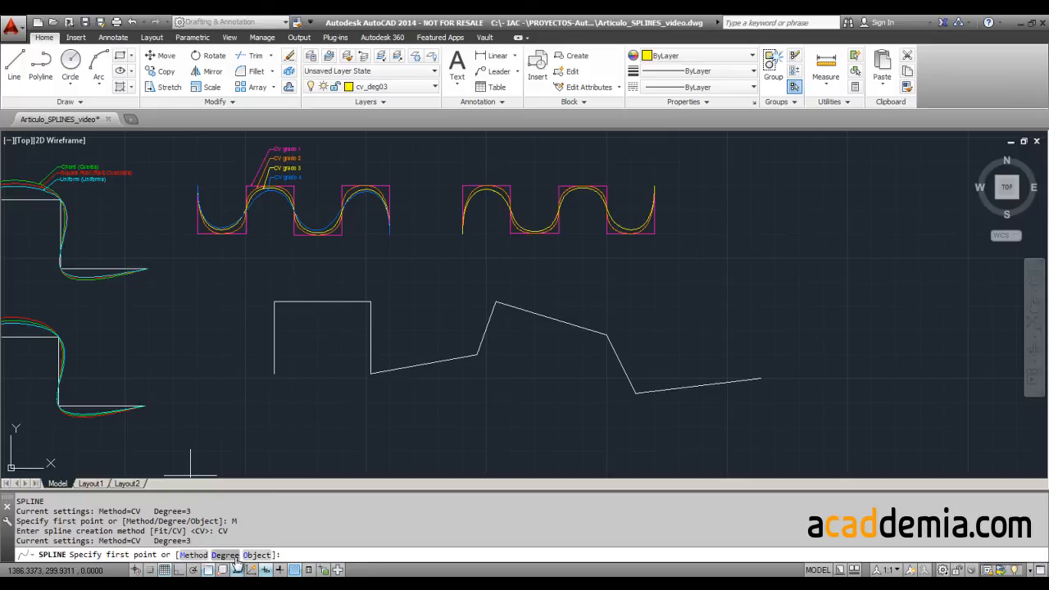
{"action": "left_click", "coordinate": [257, 555]}
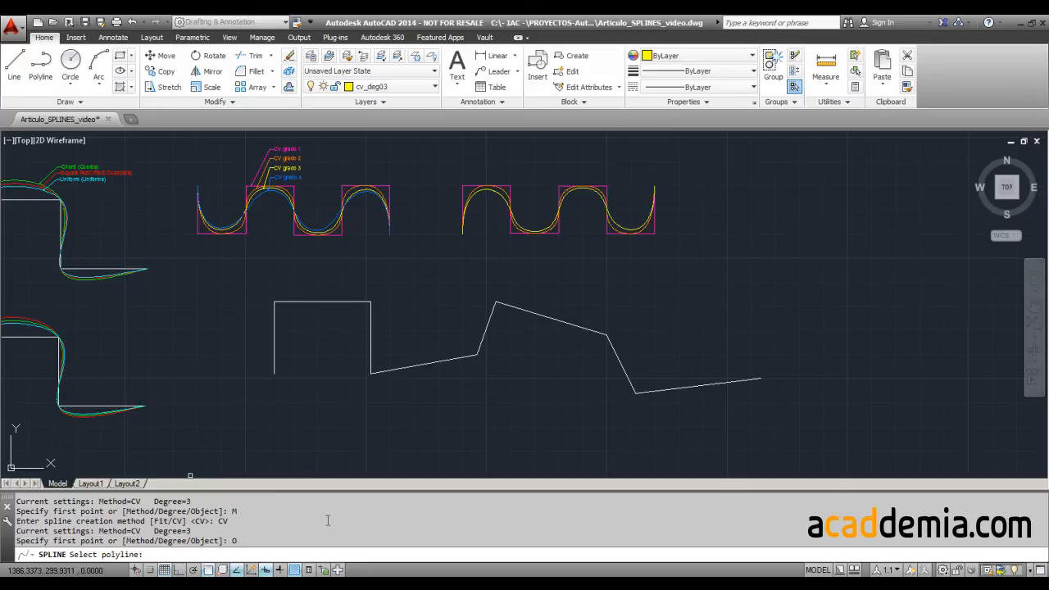
{"action": "left_click", "coordinate": [410, 370]}
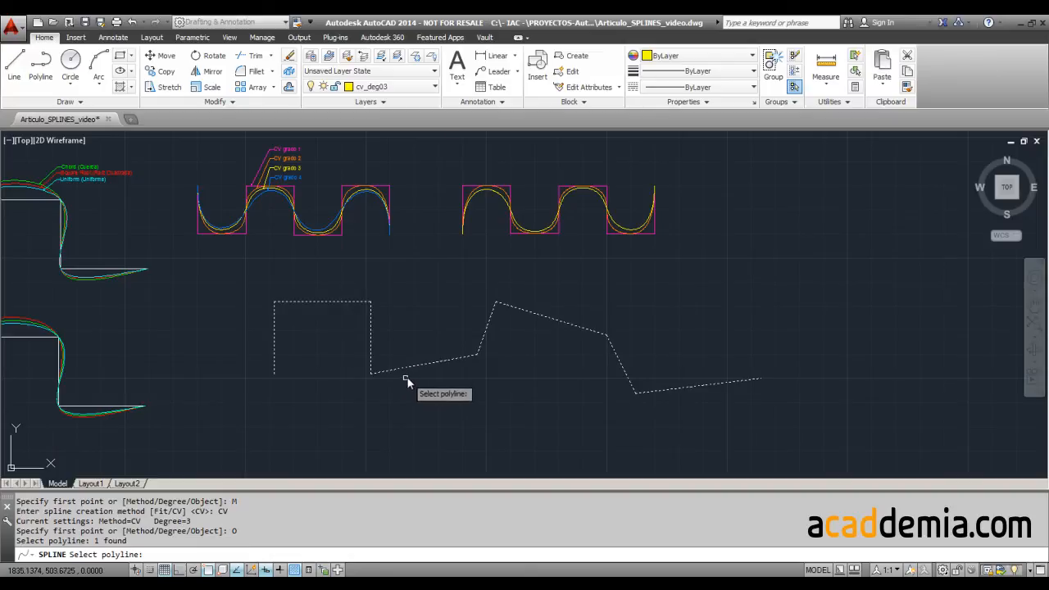
{"action": "key", "text": "Return"}
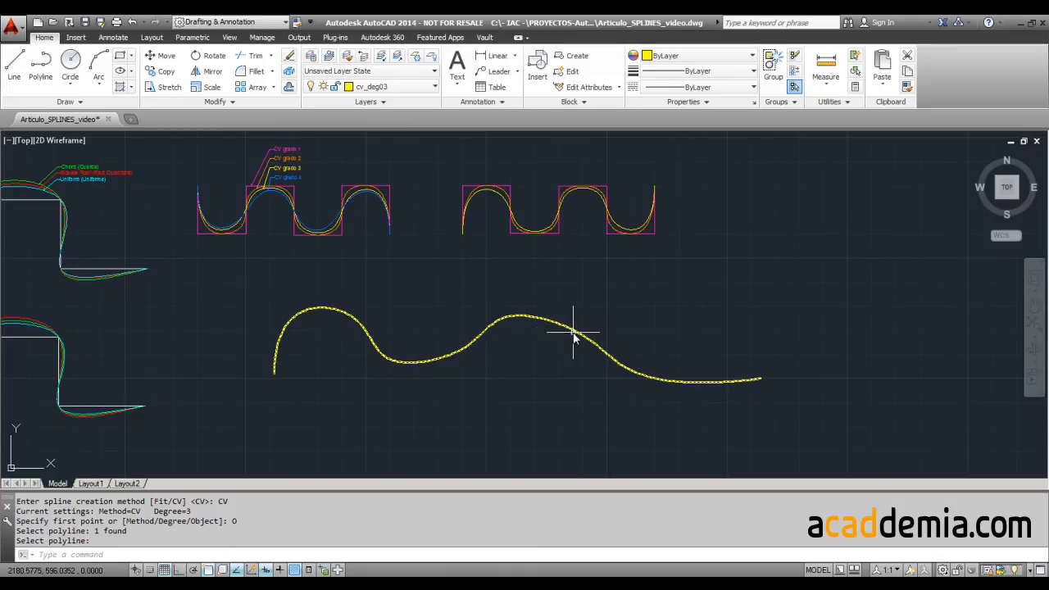
Step: Select the converted yellow spline and switch its grip display from control vertices to Fit points
{"action": "left_click", "coordinate": [521, 319]}
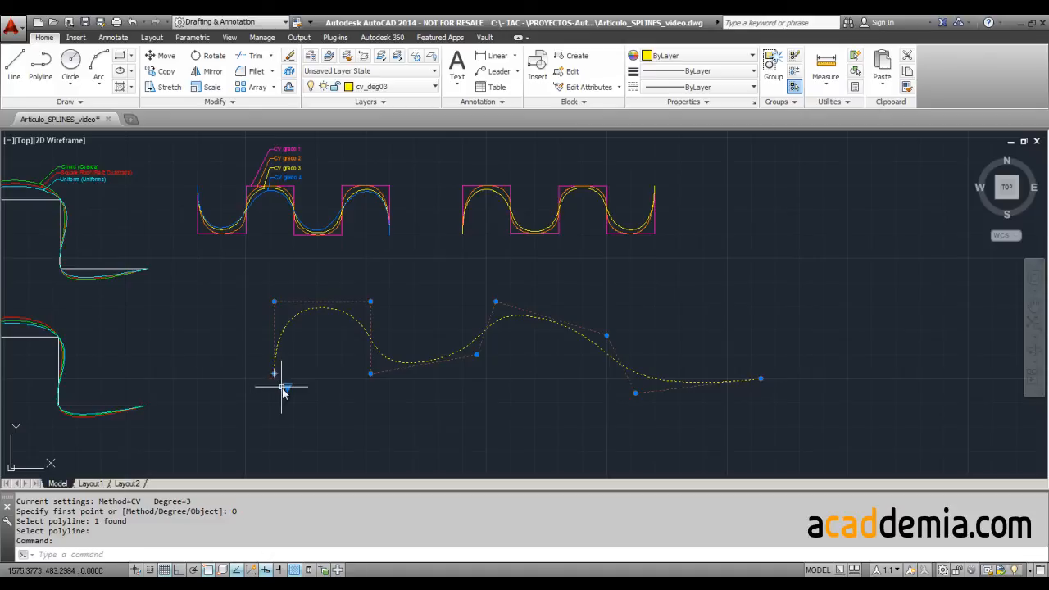
{"action": "mouse_move", "coordinate": [287, 390]}
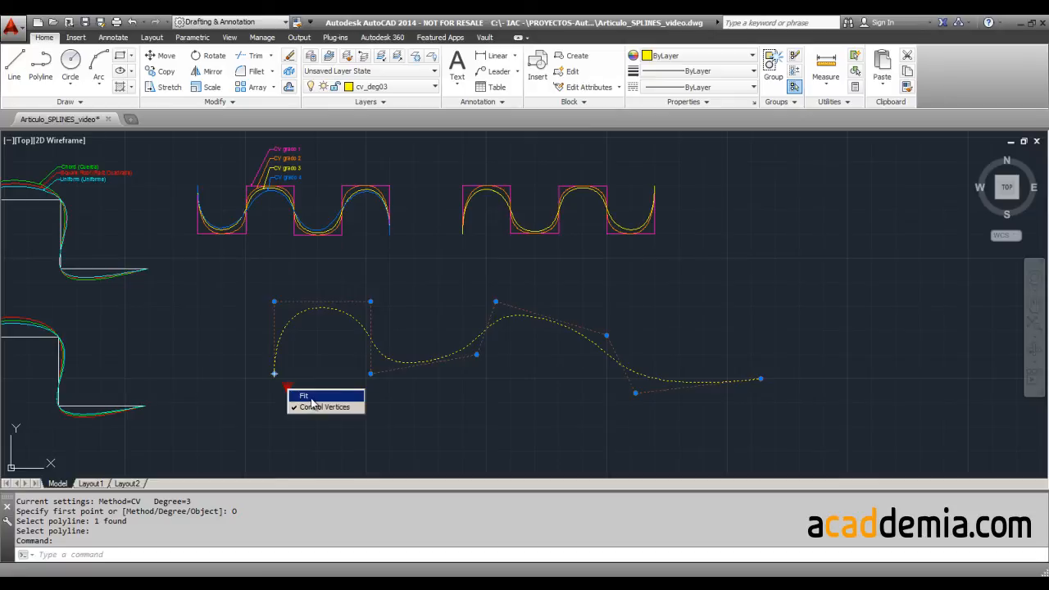
{"action": "left_click", "coordinate": [306, 398]}
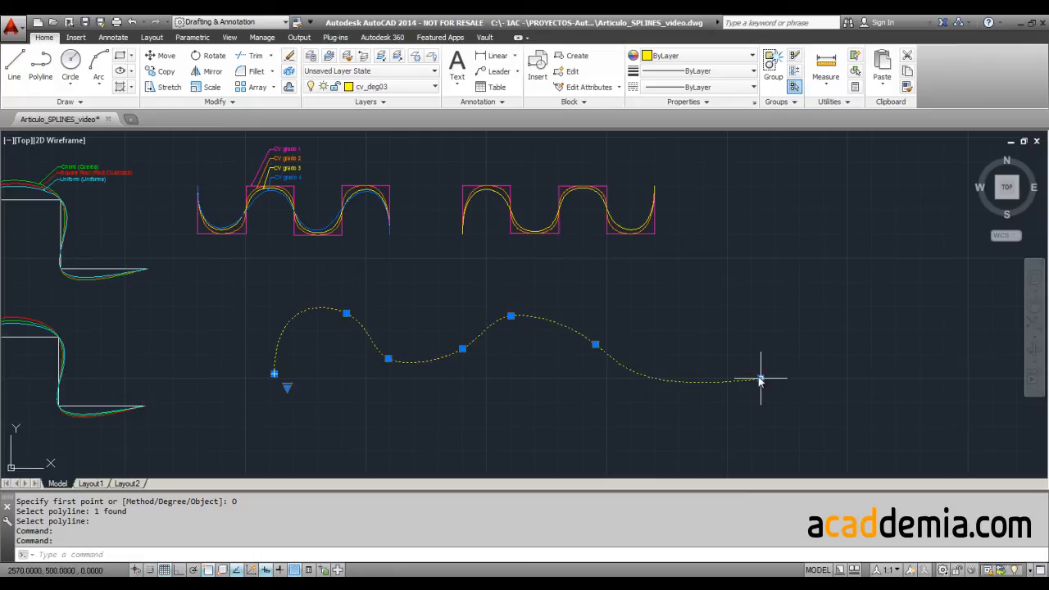
{"action": "mouse_move", "coordinate": [412, 356]}
{"action": "middle_mouse_down"}
{"action": "mouse_move", "coordinate": [490, 381]}
{"action": "mouse_move", "coordinate": [524, 344]}
{"action": "middle_mouse_up"}
{"action": "scroll", "coordinate": [495, 382], "scroll_direction": "down", "scroll_amount": 3}
{"action": "scroll", "coordinate": [524, 344], "scroll_direction": "up", "scroll_amount": 3}
{"action": "scroll", "coordinate": [524, 343], "scroll_direction": "down", "scroll_amount": 3}
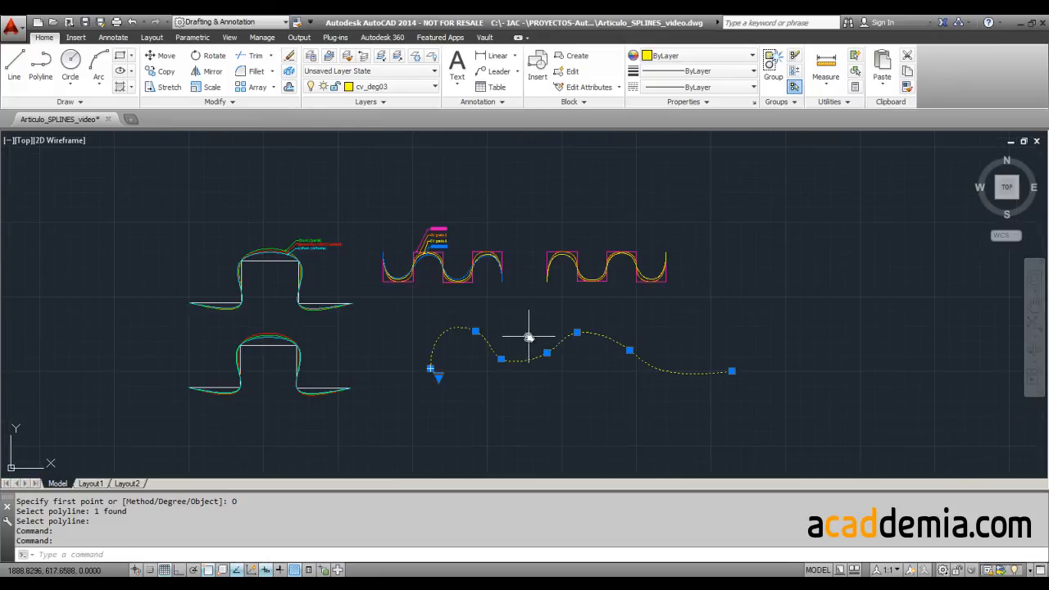
{"action": "scroll", "coordinate": [528, 337], "scroll_direction": "up", "scroll_amount": 2}
{"action": "middle_click_drag", "start_coordinate": [529, 337], "coordinate": [588, 309]}
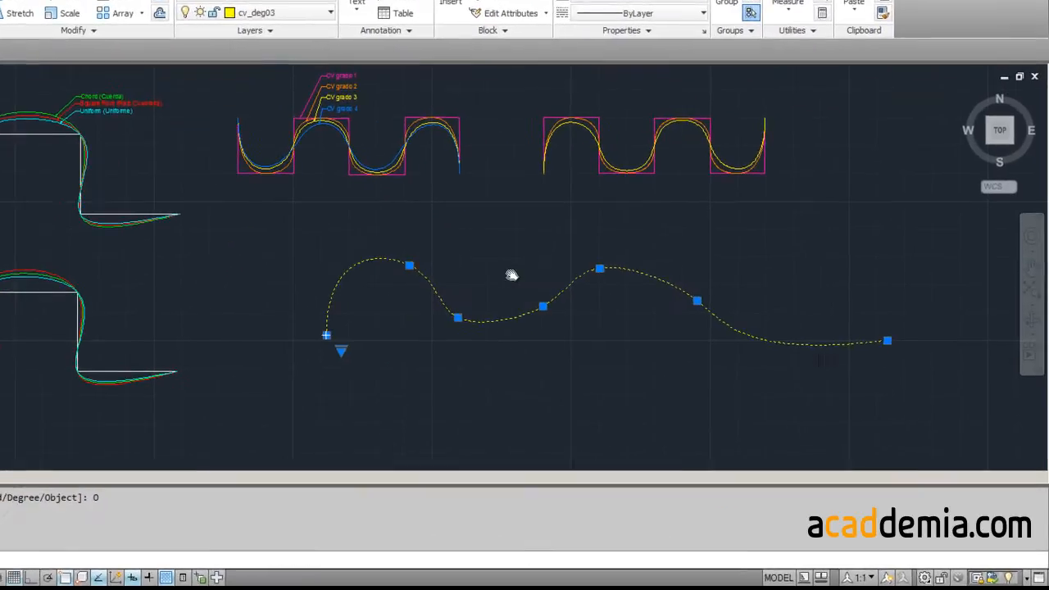
{"action": "middle_click_drag", "start_coordinate": [502, 271], "coordinate": [494, 278]}
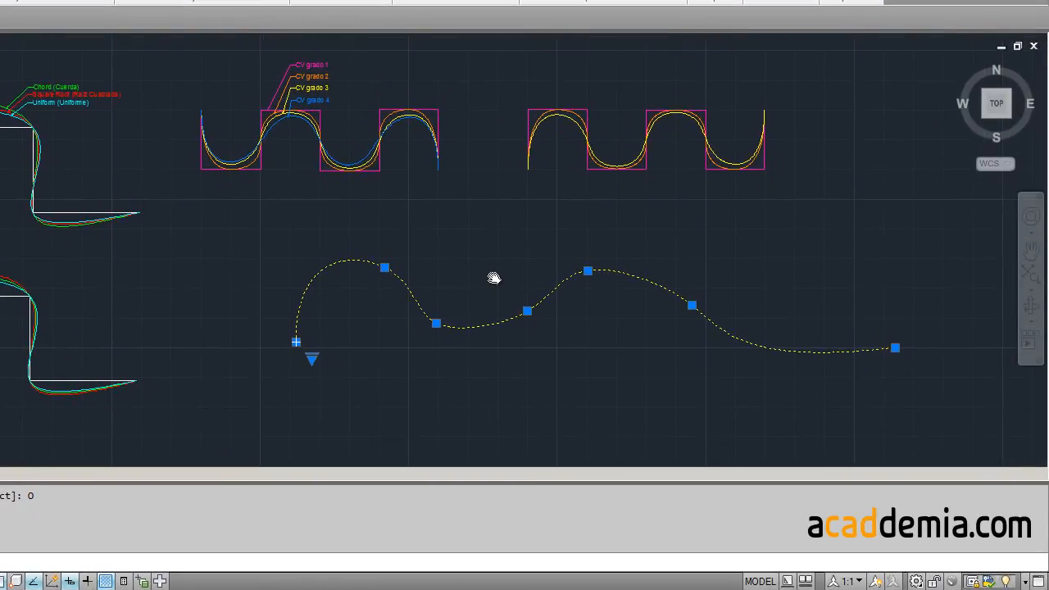